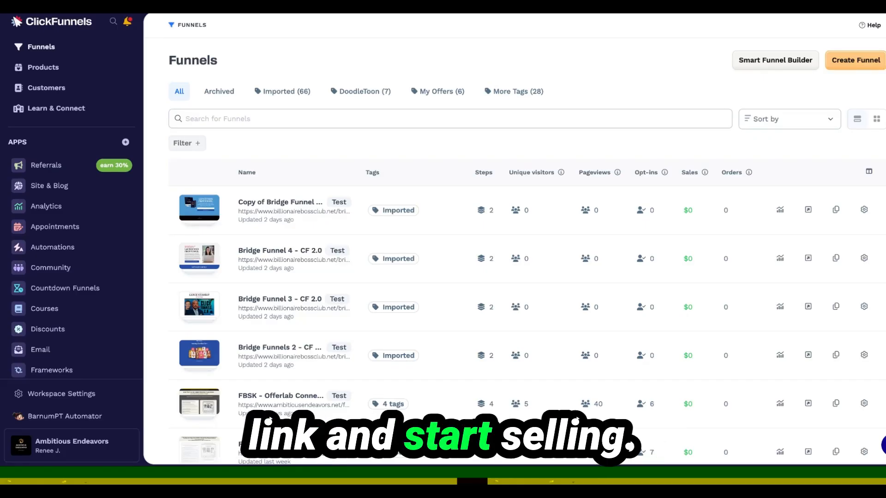
# Start creating a new funnel and choose the Bridge Funnel type from the Other Funnels section
pyautogui.click(842, 68)
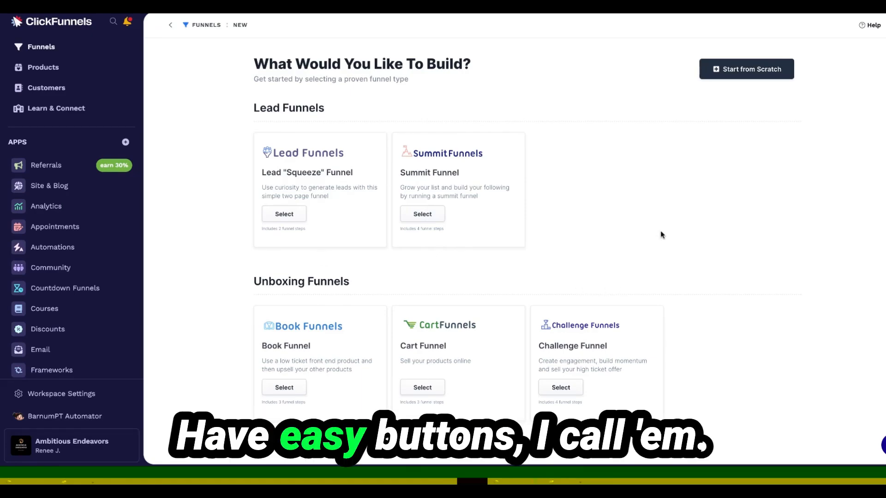
pyautogui.scroll(-1, 662, 235)
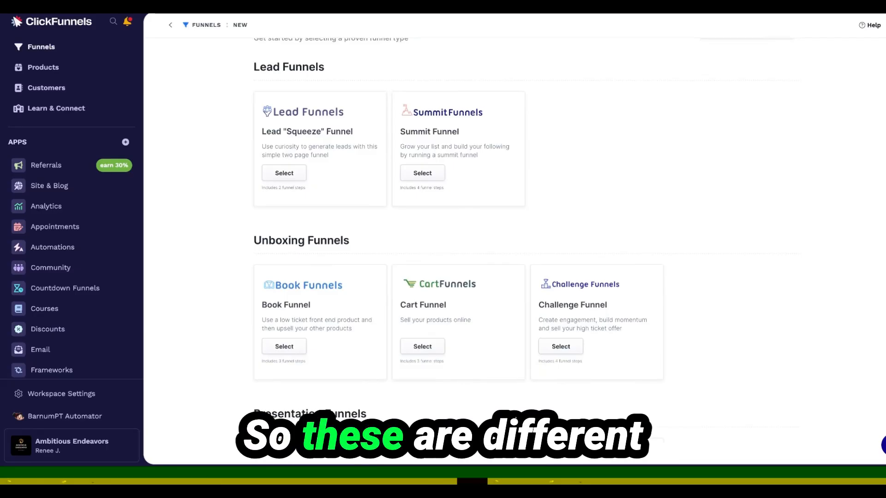
pyautogui.scroll(-1, 522, 240)
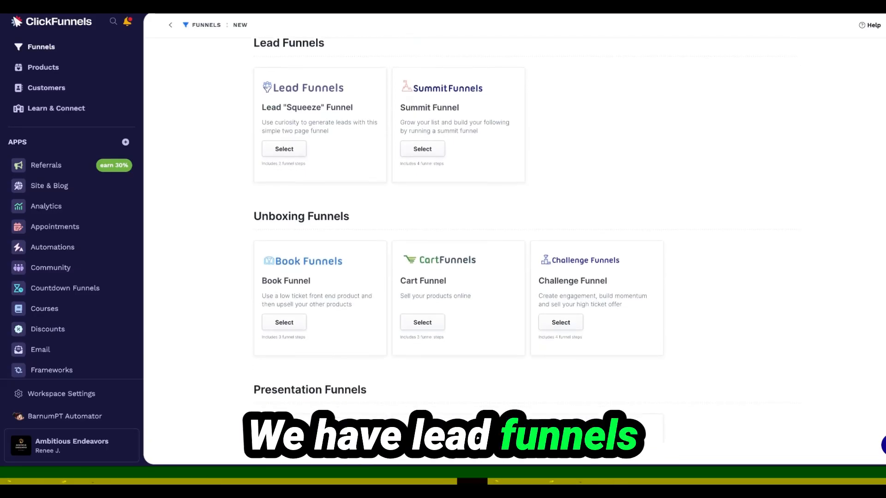
pyautogui.scroll(-8, 595, 240)
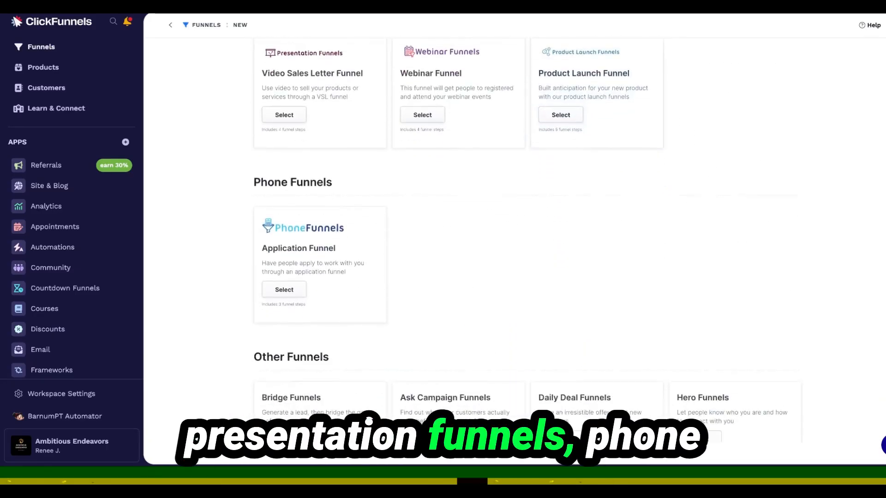
pyautogui.scroll(-2, 520, 240)
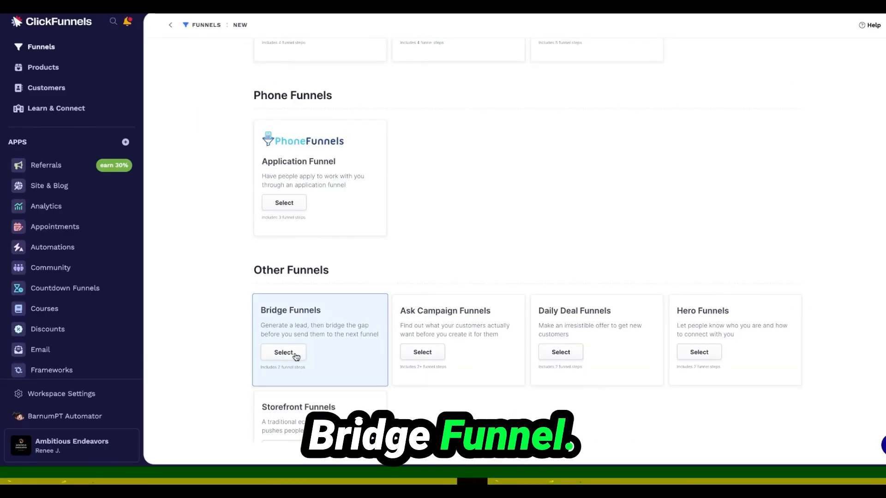
pyautogui.click(283, 352)
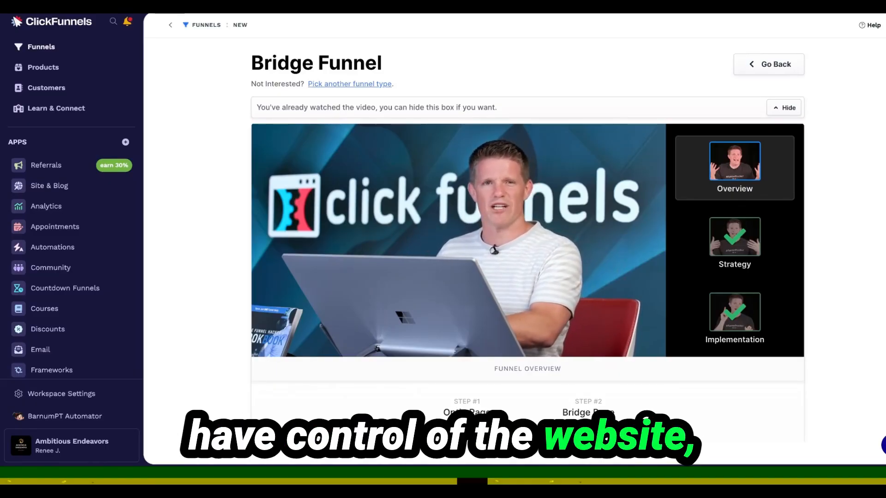
# Install the fifth (green) Bridge Funnel template and open the new funnel for customizing
pyautogui.scroll(-2, 528, 240)
pyautogui.scroll(-5, 527, 240)
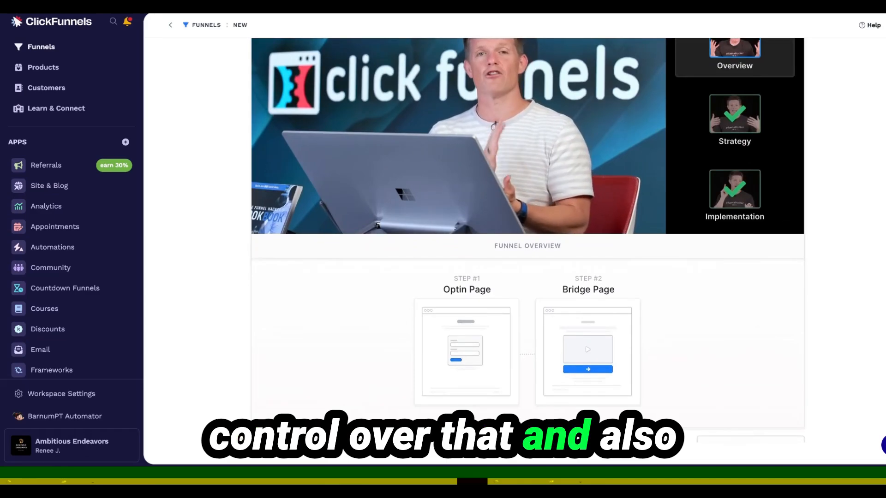
pyautogui.scroll(2, 528, 250)
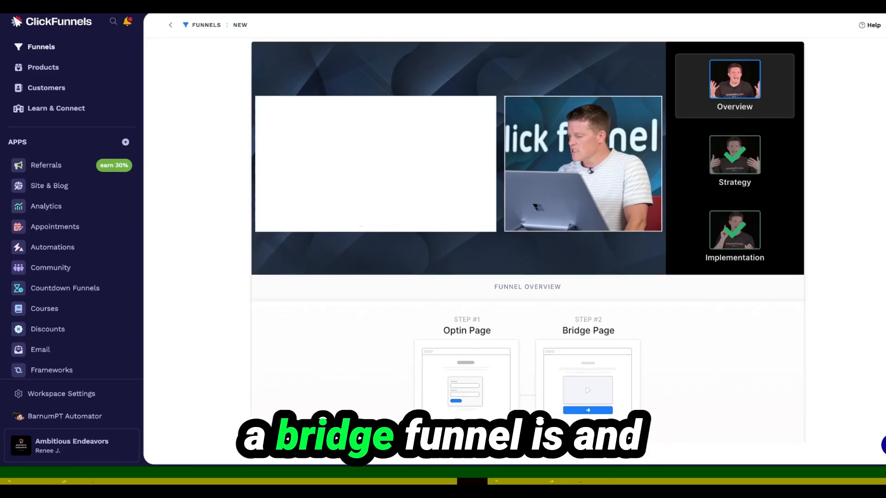
pyautogui.scroll(-3, 872, 322)
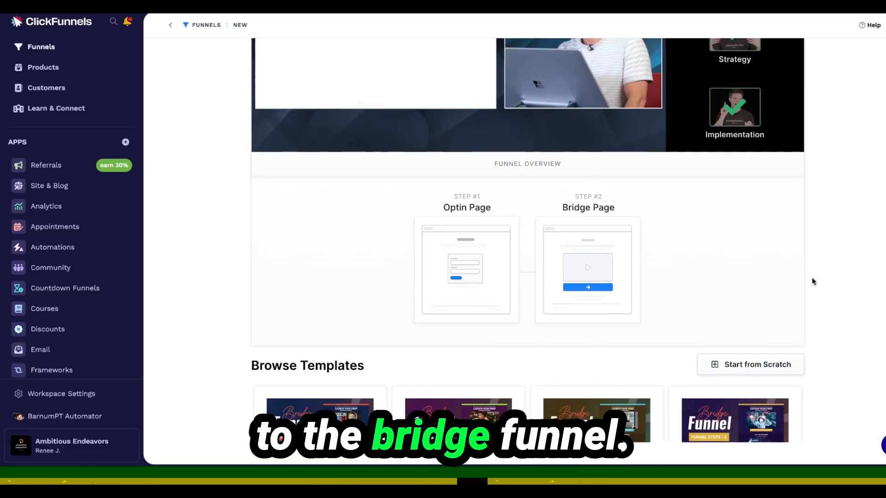
pyautogui.scroll(-3, 840, 331)
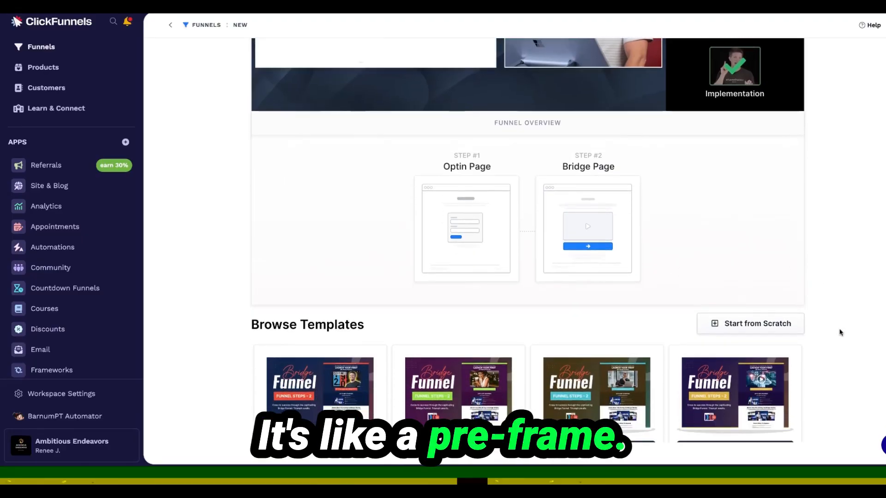
pyautogui.scroll(-2, 528, 249)
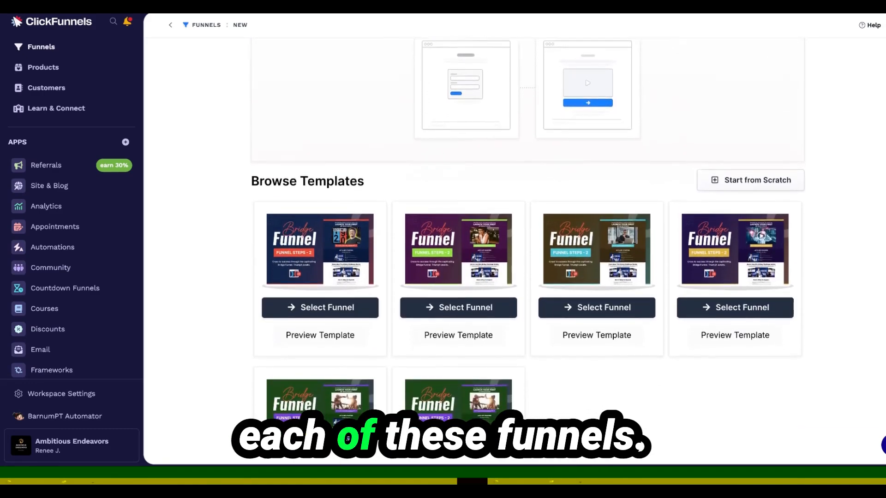
pyautogui.scroll(-2, 802, 351)
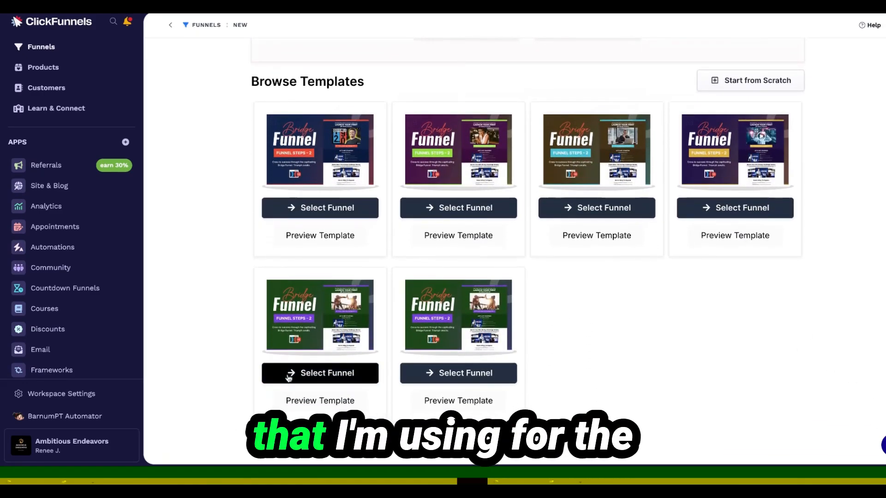
pyautogui.click(320, 372)
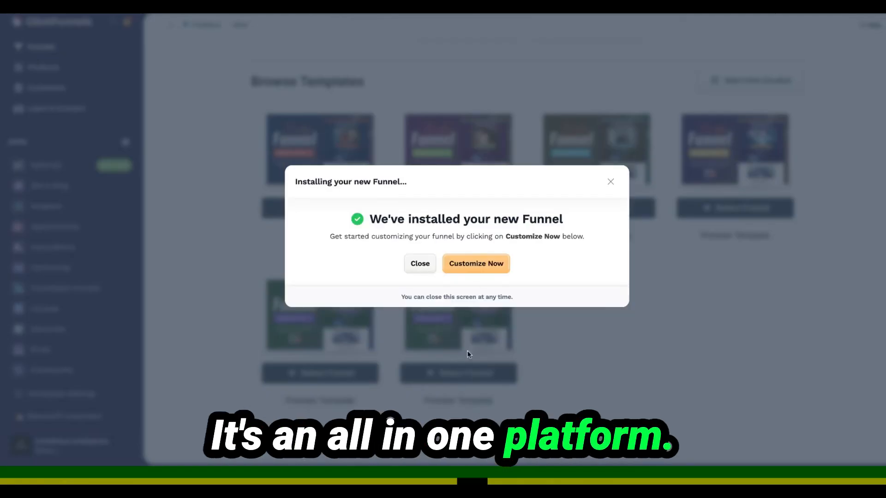
pyautogui.click(476, 264)
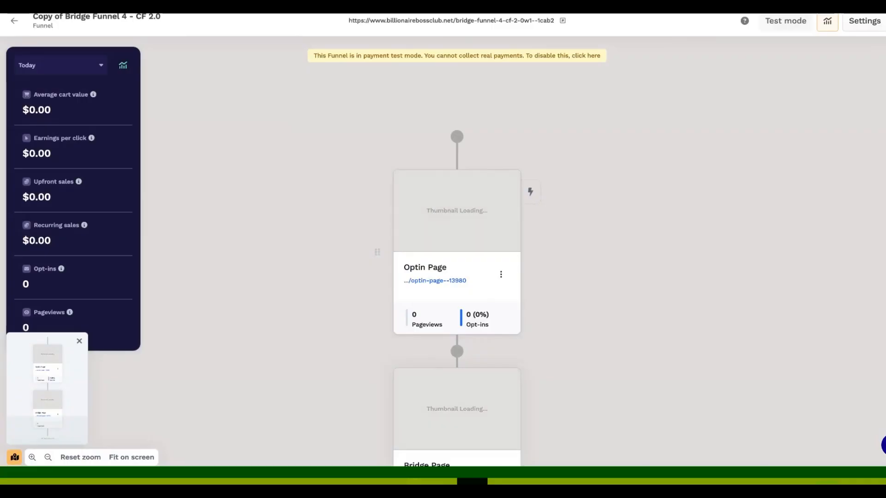
# Copy the funnel's URL, then rename the funnel to Offerlab Bridge Test in its settings and update it
pyautogui.click(476, 21)
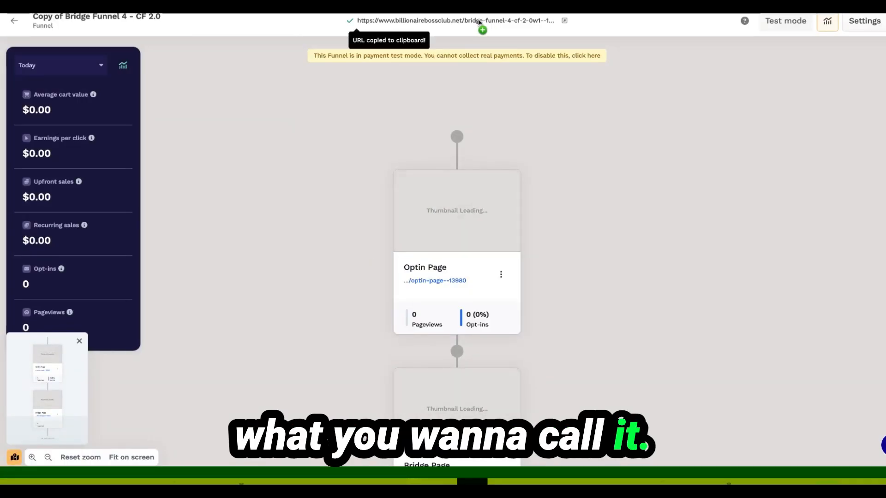
pyautogui.click(873, 25)
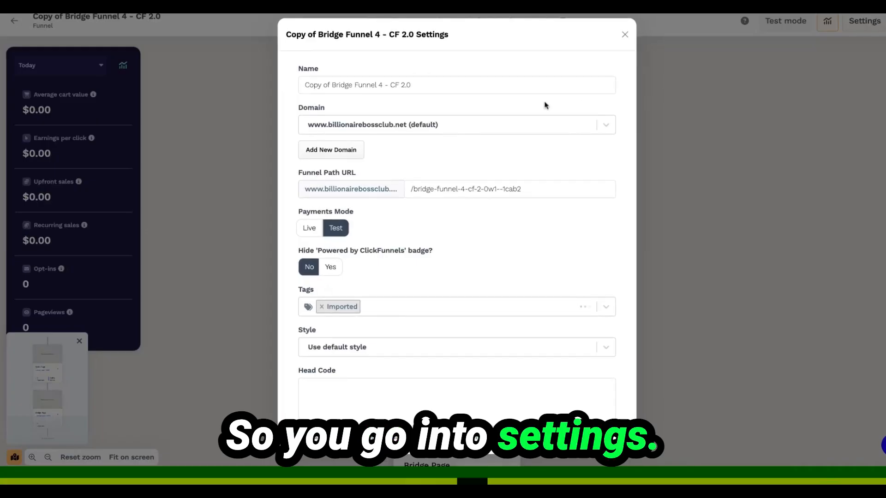
pyautogui.tripleClick(440, 86)
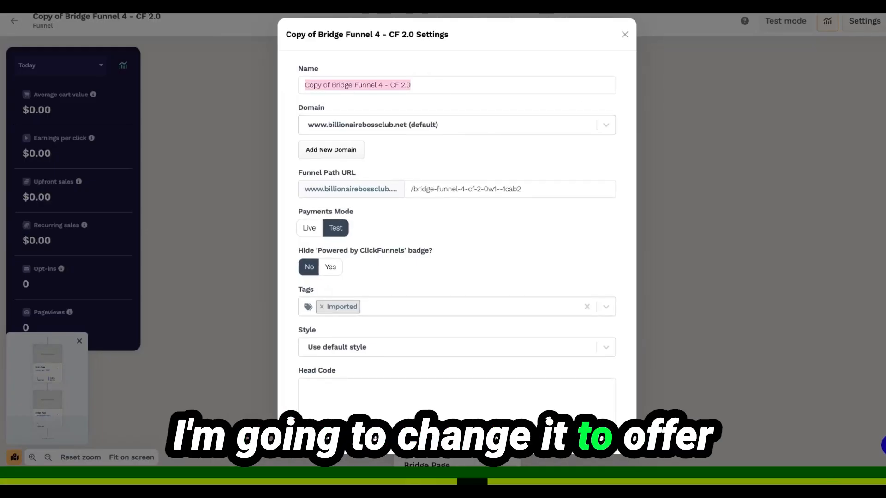
pyautogui.write('Offerlab')
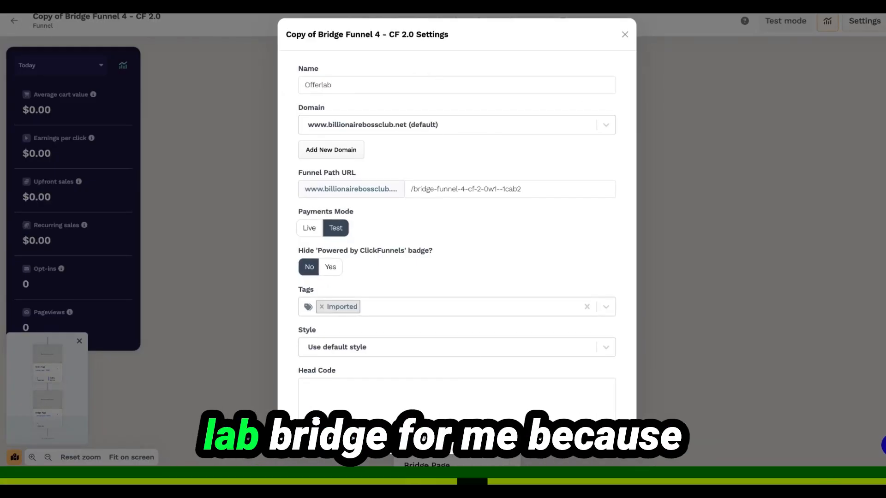
pyautogui.write(' Bridge Test')
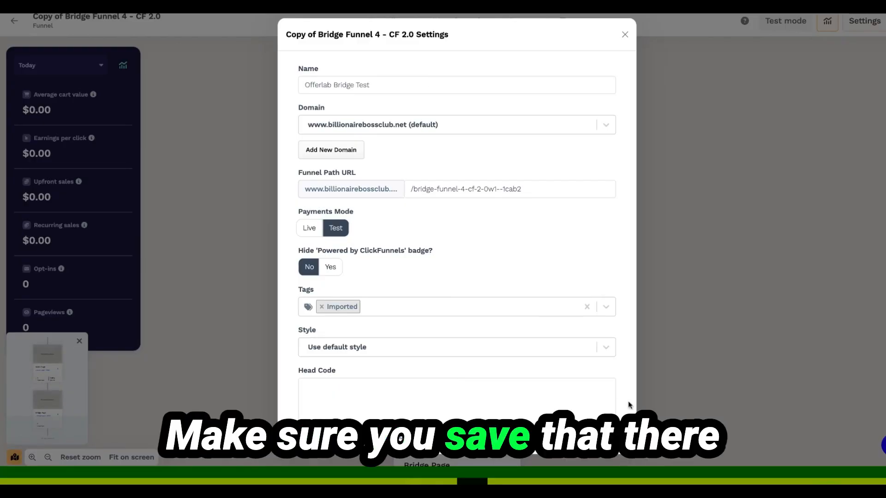
pyautogui.scroll(-1, 629, 406)
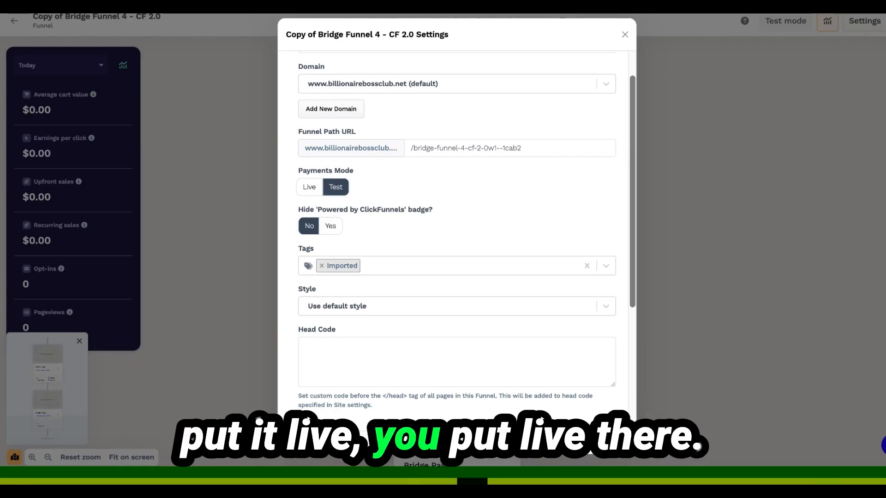
pyautogui.scroll(-6, 329, 234)
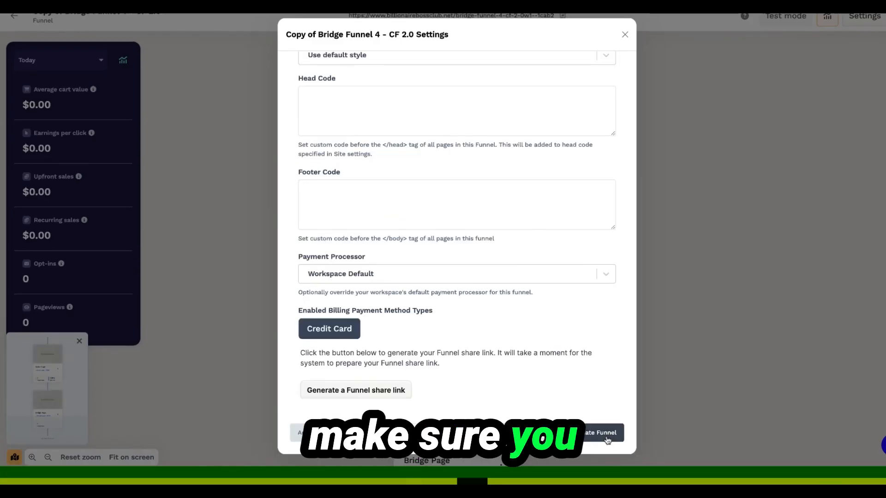
pyautogui.click(607, 439)
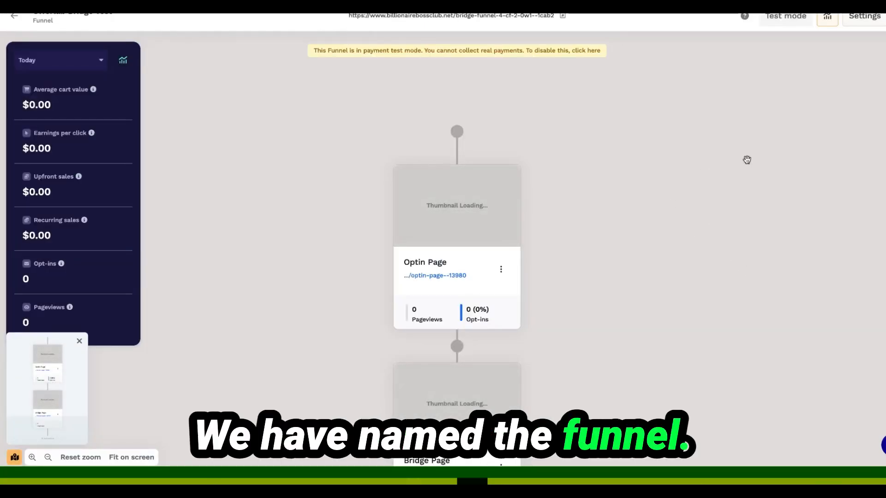
# Open the funnel's Optin Page in the page editor, select its top banner text, and switch to the Bridge Page
pyautogui.click(481, 197)
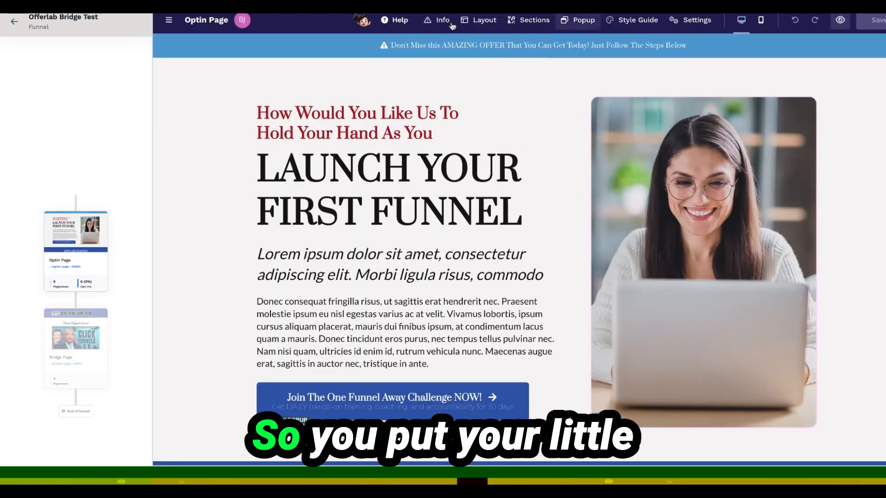
pyautogui.tripleClick(452, 46)
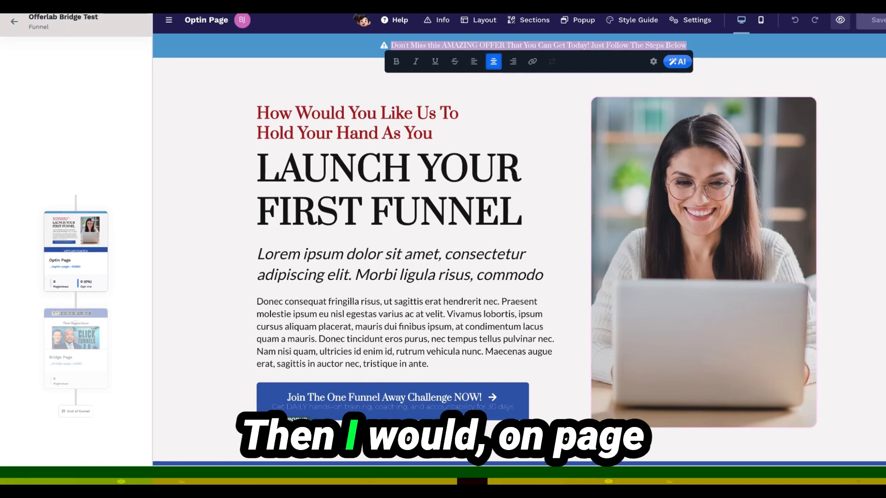
pyautogui.click(91, 367)
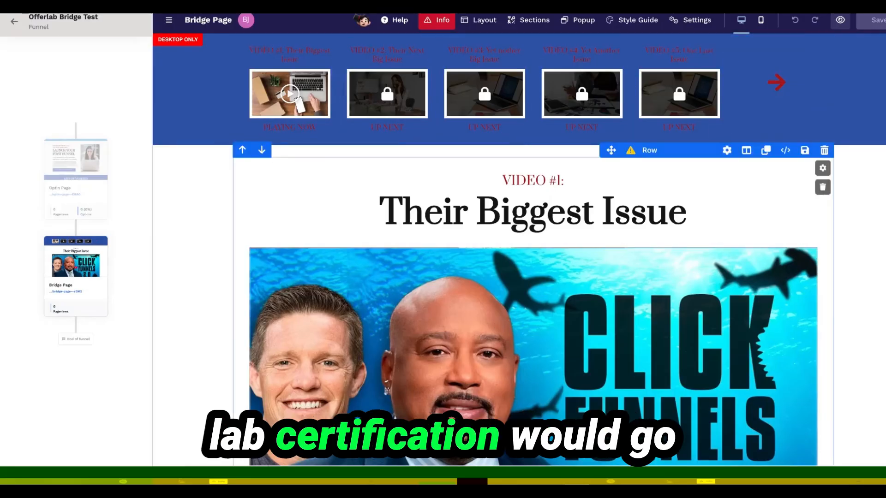
# Inspect the click action settings of the Bridge Page button below the video, then return to the Optin Page
pyautogui.click(851, 370)
pyautogui.click(204, 368)
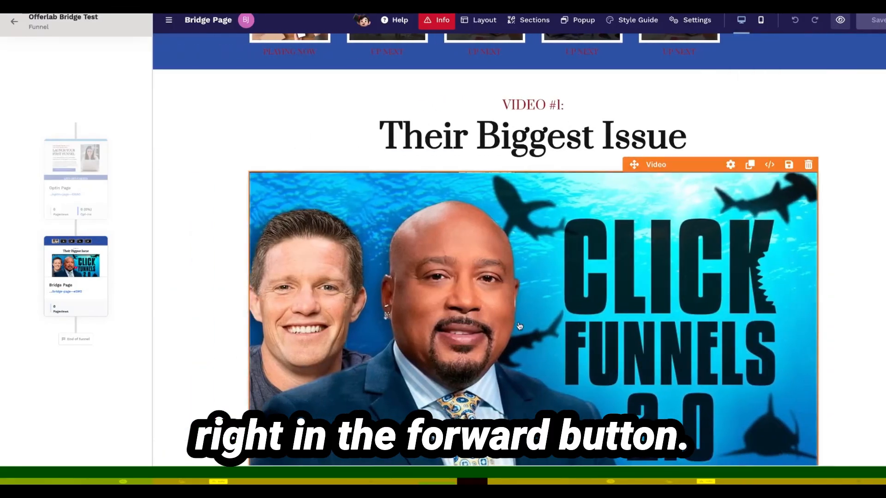
pyautogui.click(845, 333)
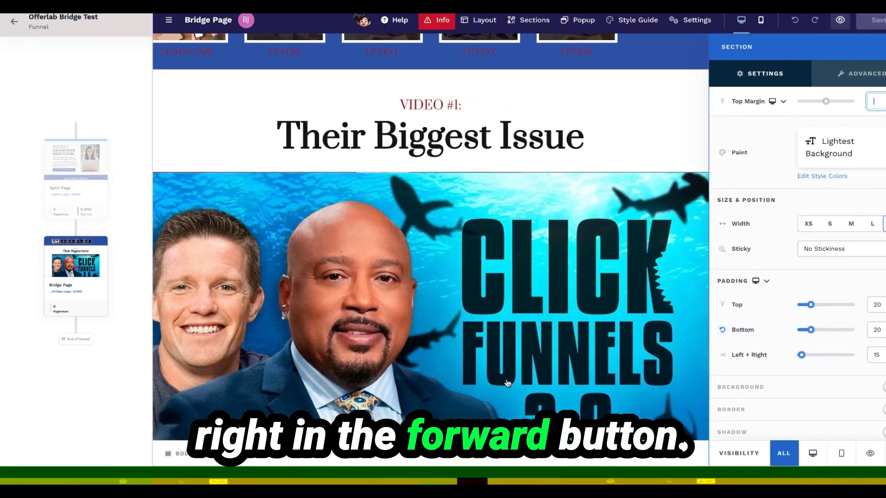
pyautogui.scroll(-6, 506, 384)
pyautogui.click(531, 318)
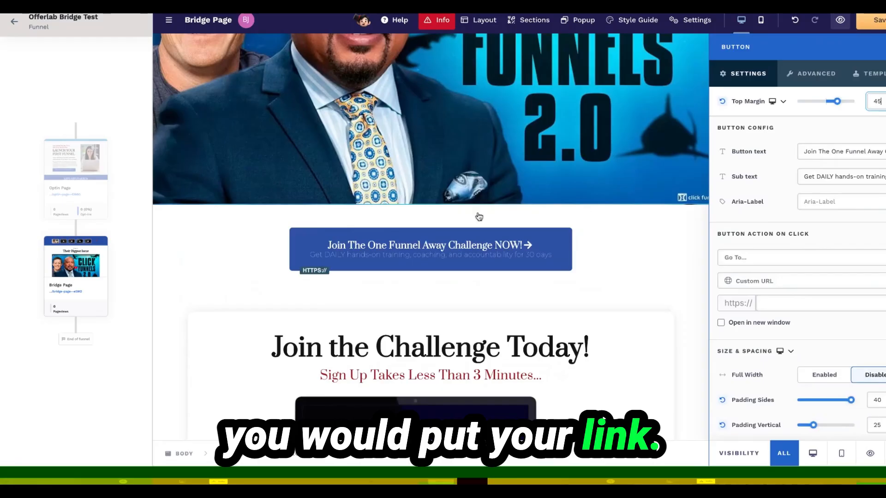
pyautogui.click(250, 236)
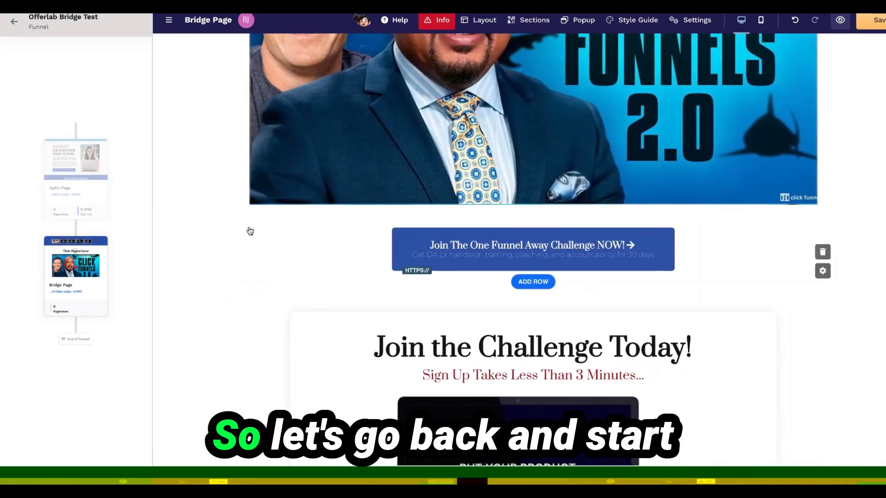
pyautogui.click(70, 175)
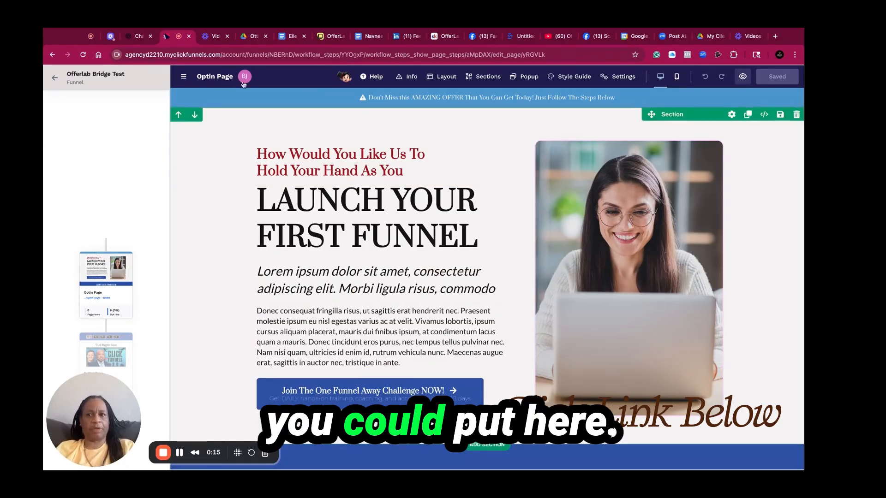
# Switch to ChatGPT and ask it to help create the bridge page for promoting the Offer Lab certification program as an affiliate
pyautogui.click(134, 37)
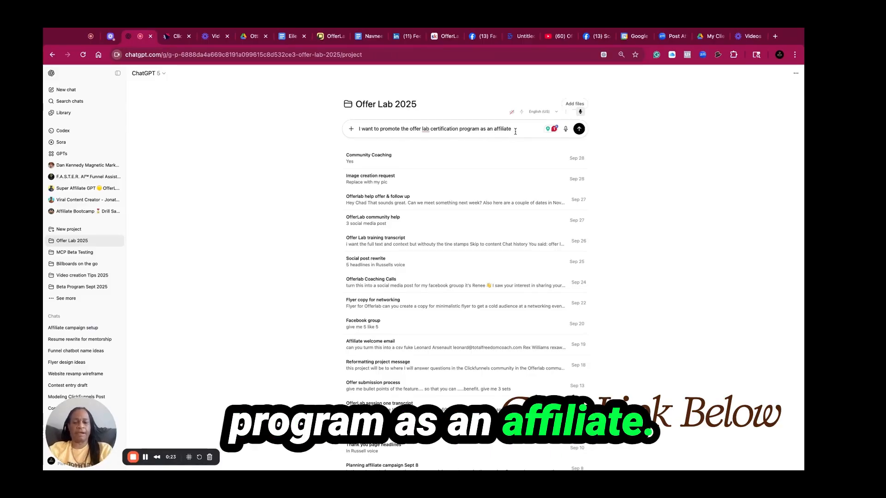
pyautogui.write('pleass')
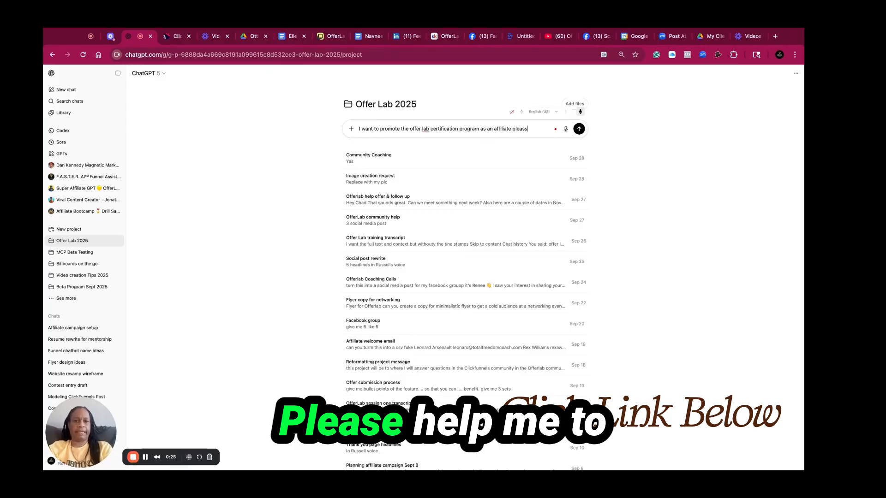
pyautogui.write('e help')
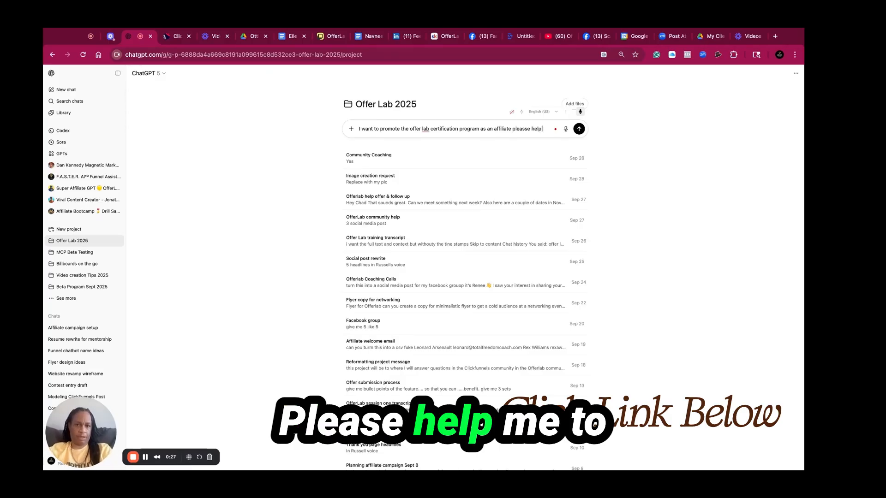
pyautogui.write(' me to create')
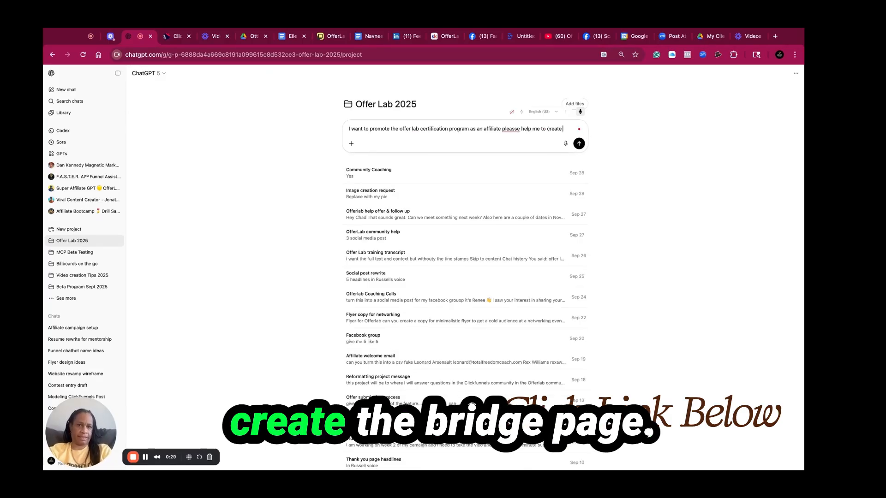
pyautogui.write(' thje br')
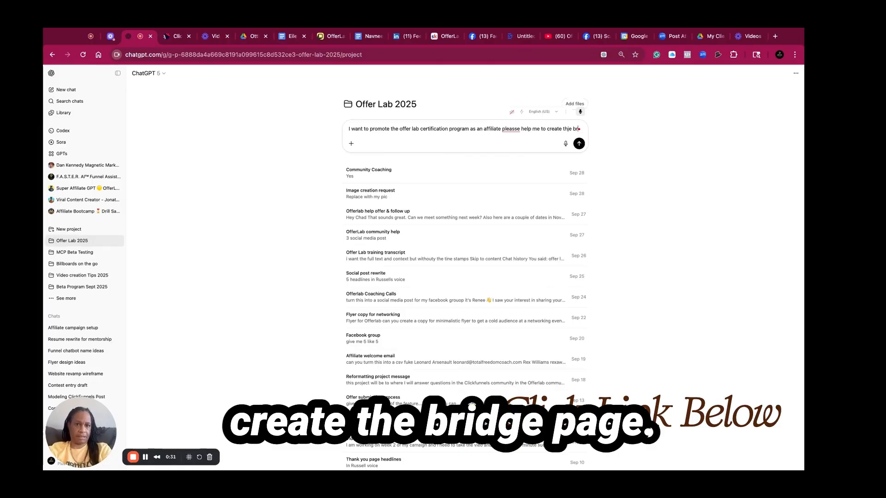
pyautogui.write('id')
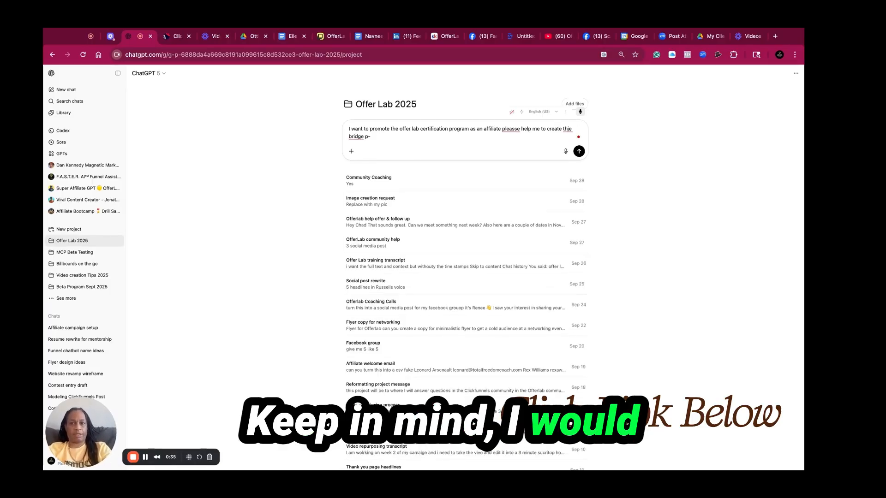
pyautogui.write('ge page')
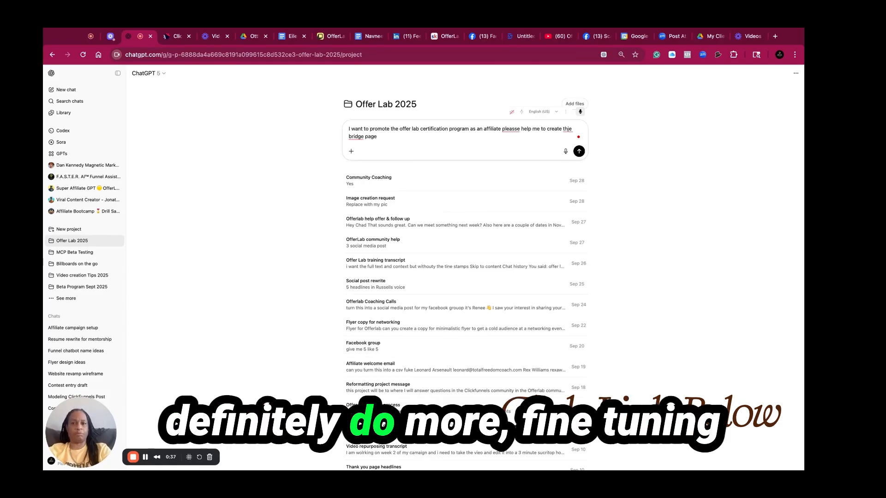
pyautogui.click(579, 151)
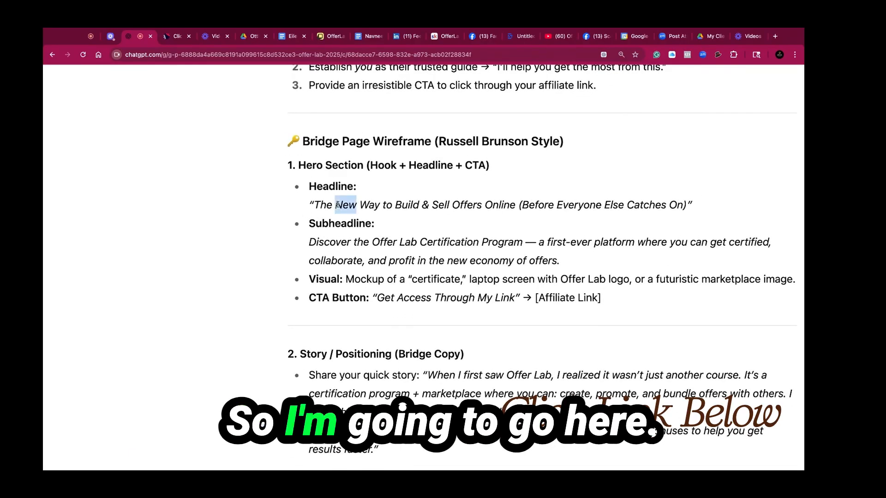
# Copy the suggested headline "The New Way to Build & Sell Offers Online (Before Everyone Else Catches On)" and return to the Optin Page editor
pyautogui.tripleClick(338, 205)
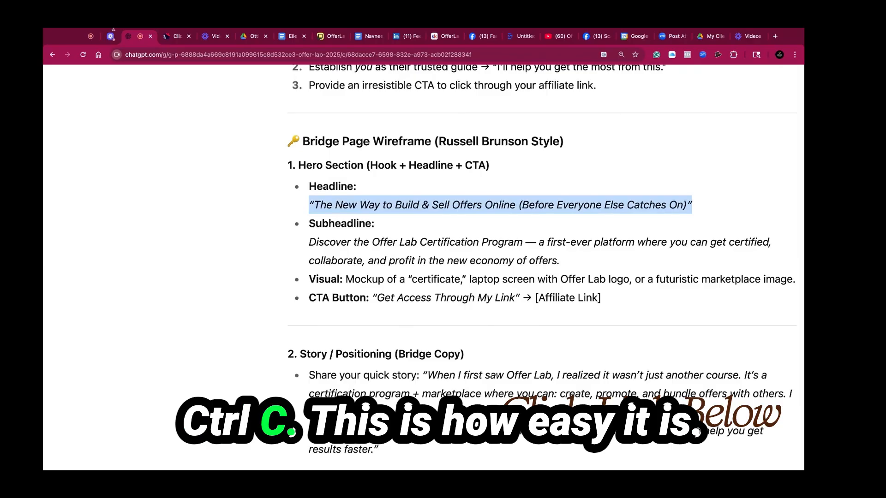
pyautogui.click(171, 41)
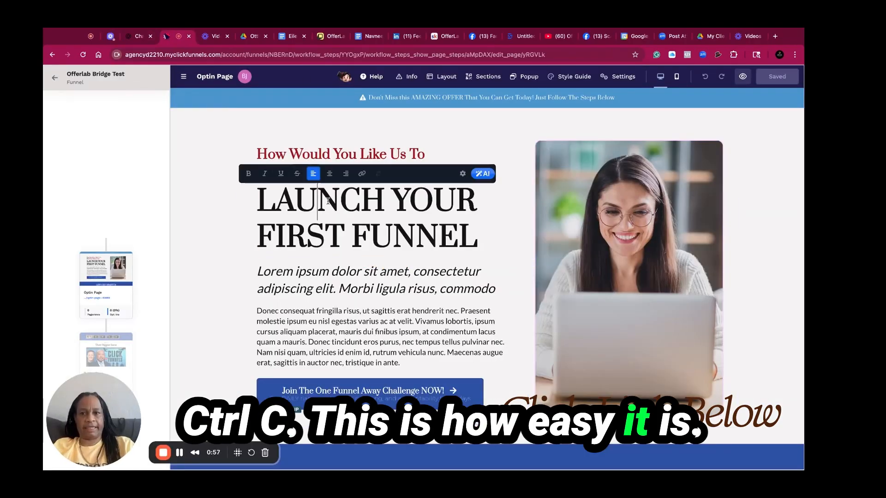
pyautogui.tripleClick(331, 185)
# Add a one-column row and move it to the top of the page, above the hero section
pyautogui.click(390, 123)
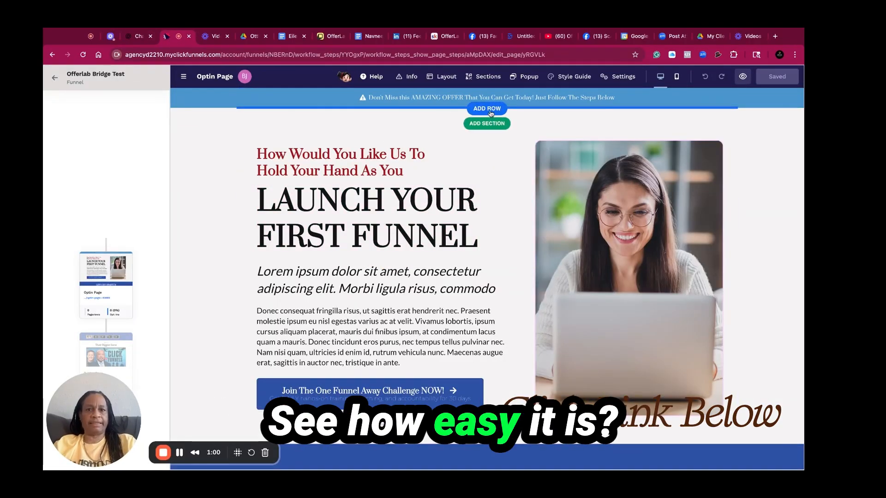
pyautogui.click(490, 111)
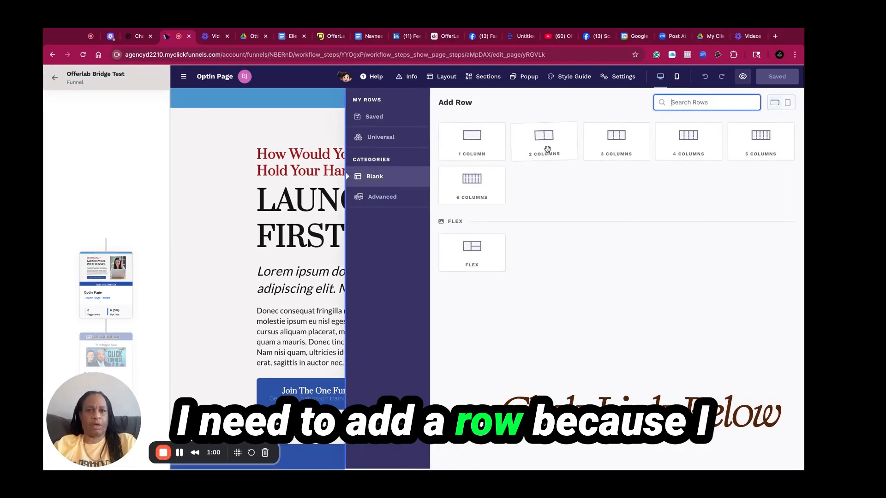
pyautogui.click(476, 153)
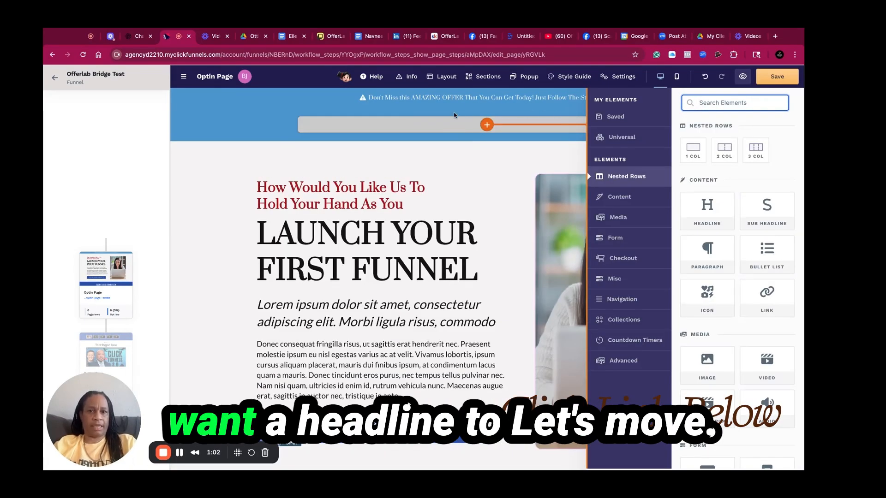
pyautogui.click(465, 128)
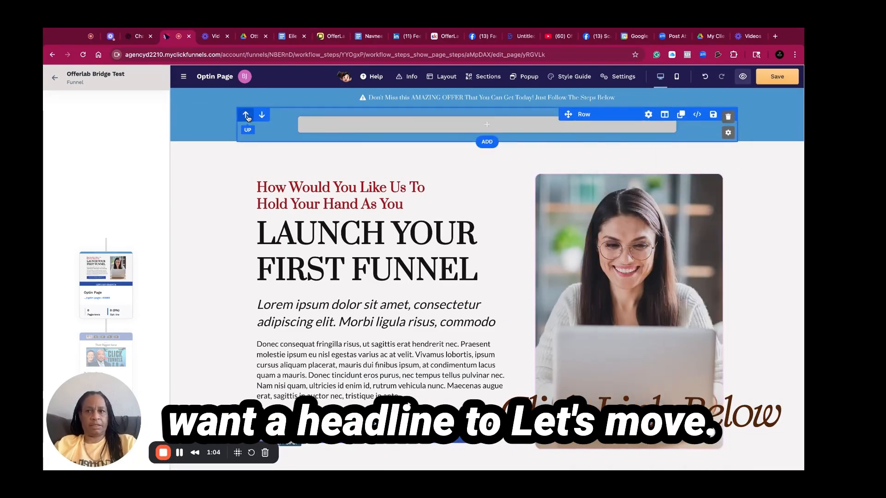
pyautogui.click(246, 115)
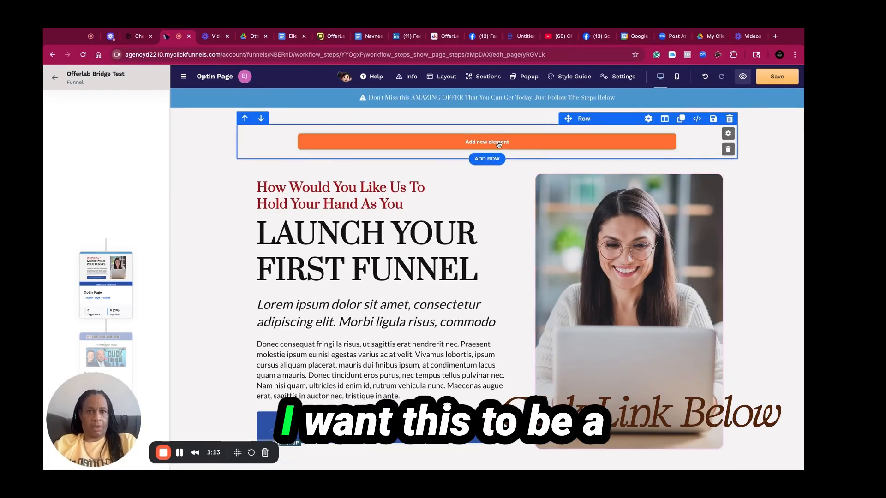
# Add a Headline element to the new row and paste the copied headline into it
pyautogui.click(498, 145)
pyautogui.click(707, 210)
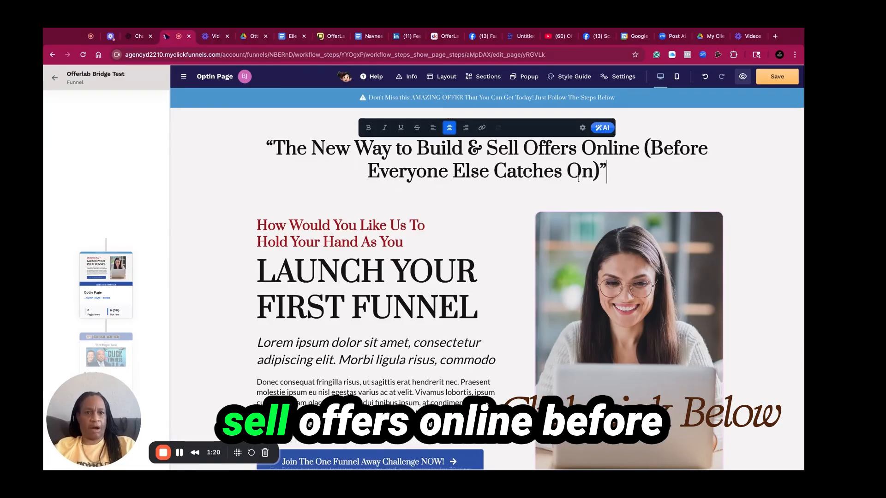
# Remove the red sub headline and paste the Offer Lab Certification Program subheadline over the italic Lorem ipsum paragraph
pyautogui.click(400, 243)
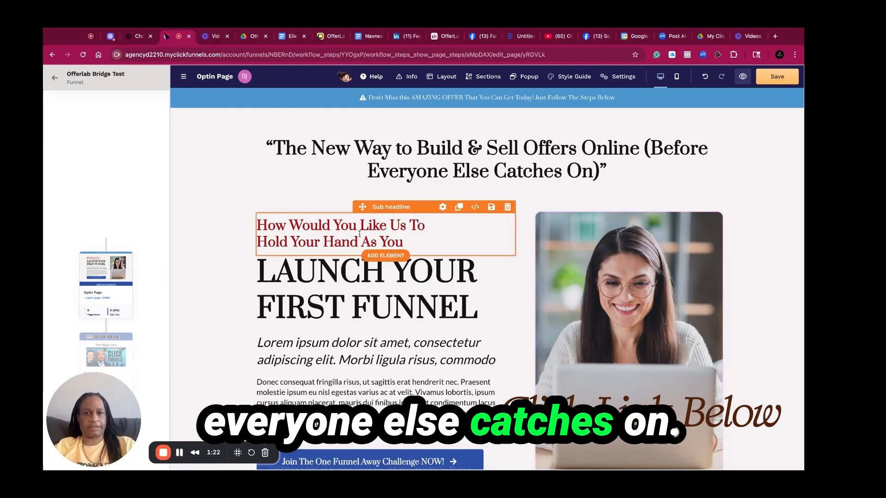
pyautogui.moveTo(403, 244); pyautogui.dragTo(360, 234)
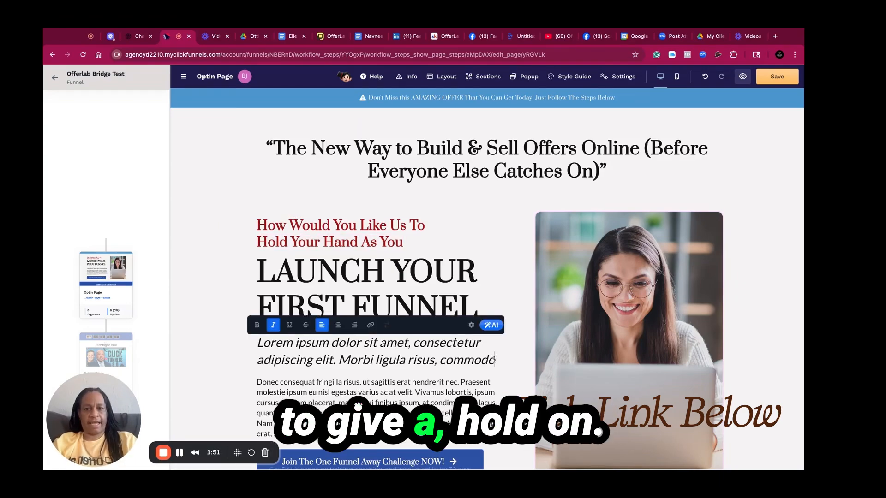
pyautogui.tripleClick(360, 354)
pyautogui.write('Discover the Offer Lab Certification Program — a first-ever platform where you can get certified, collaborate, and profit in the new economy of offers.')
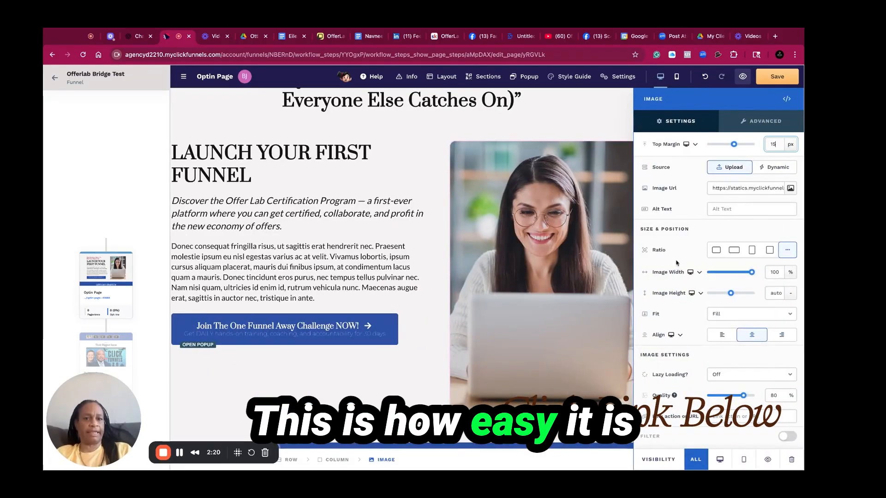
# Replace the hero image with the OfferLab "This is just the beginning" collaborative graphic from the image gallery
pyautogui.click(790, 189)
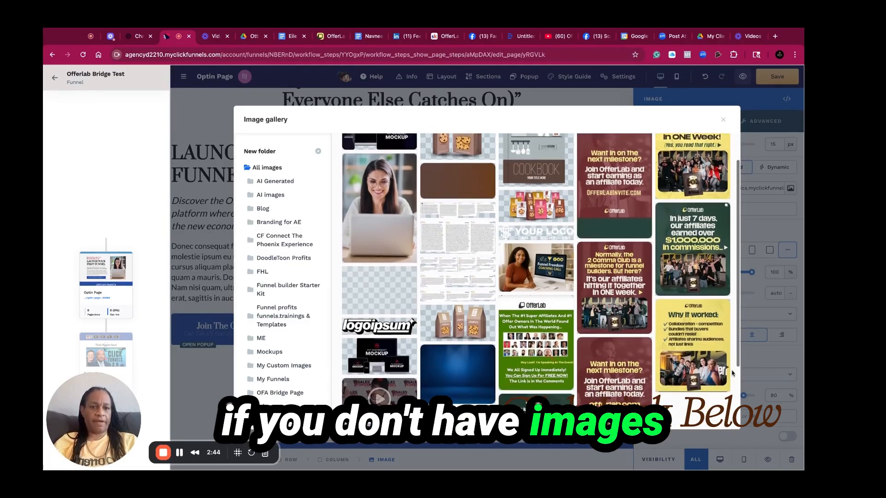
pyautogui.scroll(-3, 733, 377)
pyautogui.scroll(2, 536, 277)
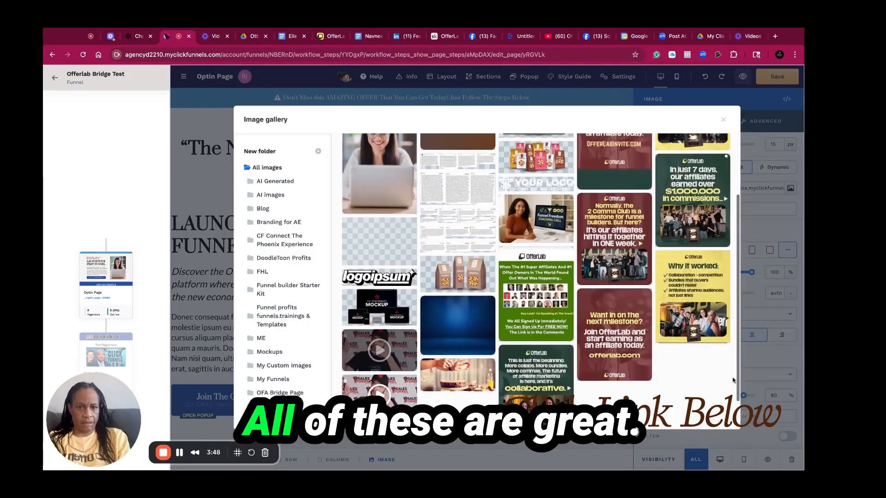
pyautogui.scroll(-2, 536, 268)
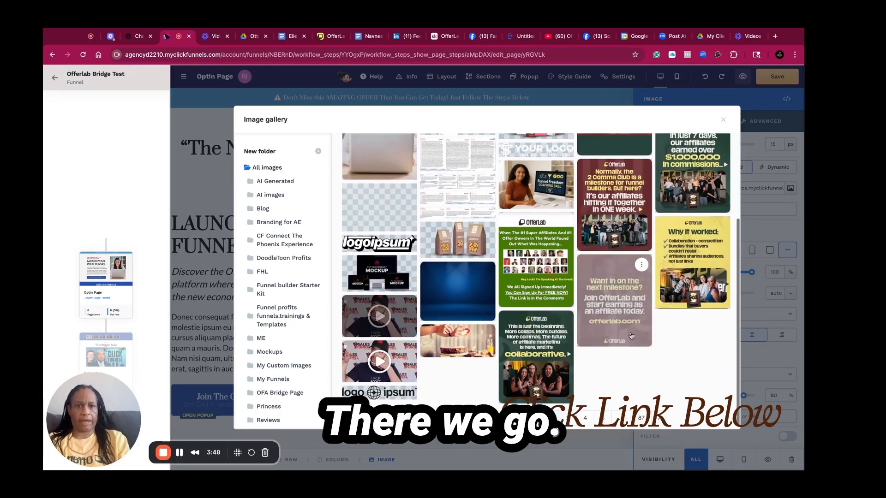
pyautogui.click(550, 358)
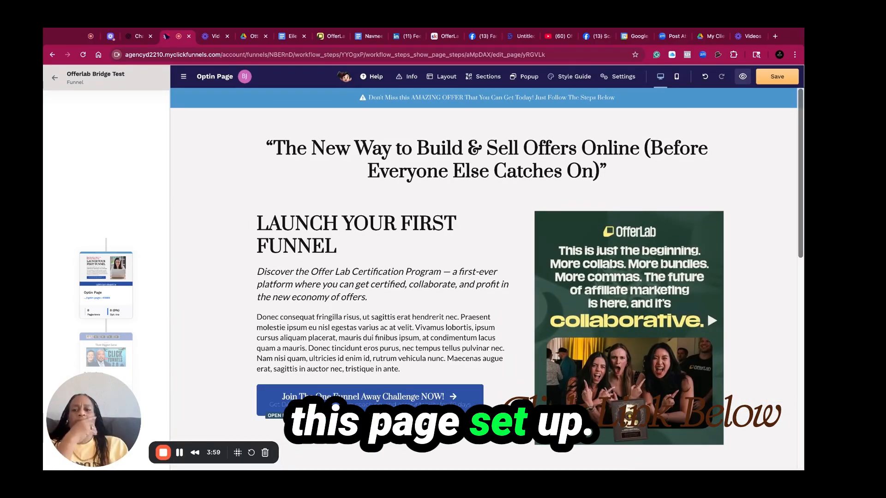
# Tell ChatGPT you are creating a lead magnet called 8 Powerplays to Make Money with offer lab as the optin
pyautogui.click(139, 36)
pyautogui.scroll(-4, 521, 390)
pyautogui.scroll(-3, 521, 391)
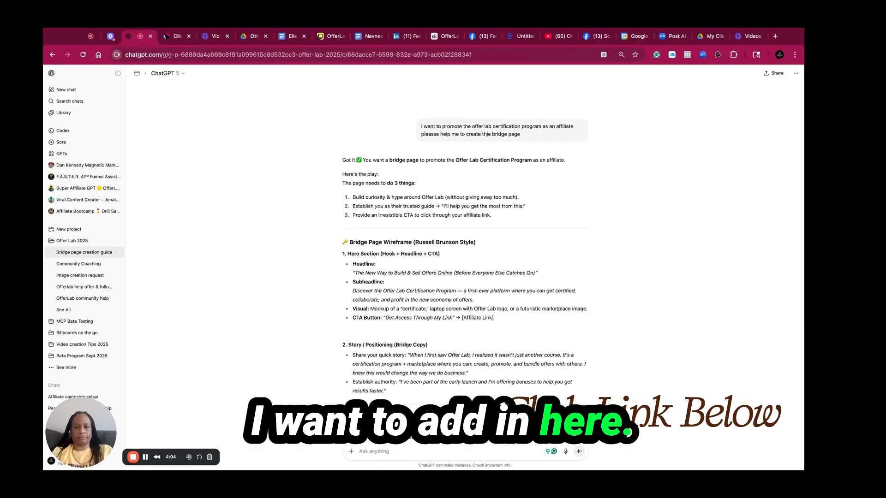
pyautogui.click(440, 452)
pyautogui.write('I am')
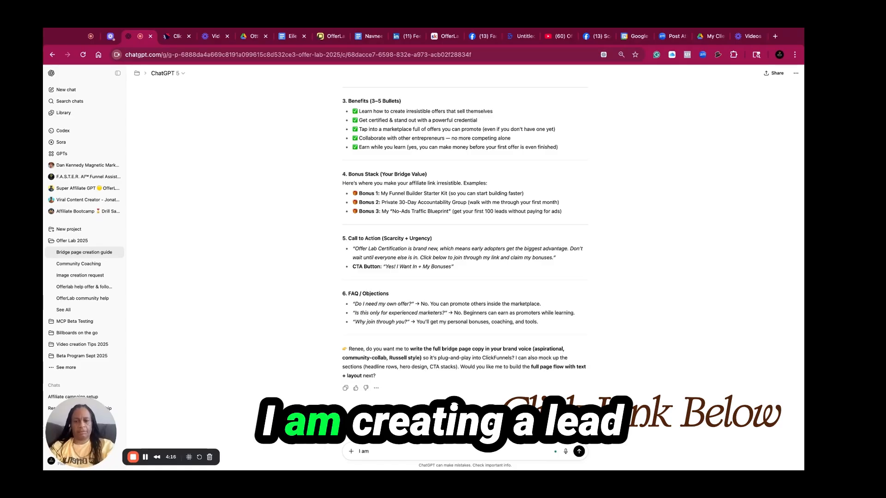
pyautogui.write(' creatting a lea')
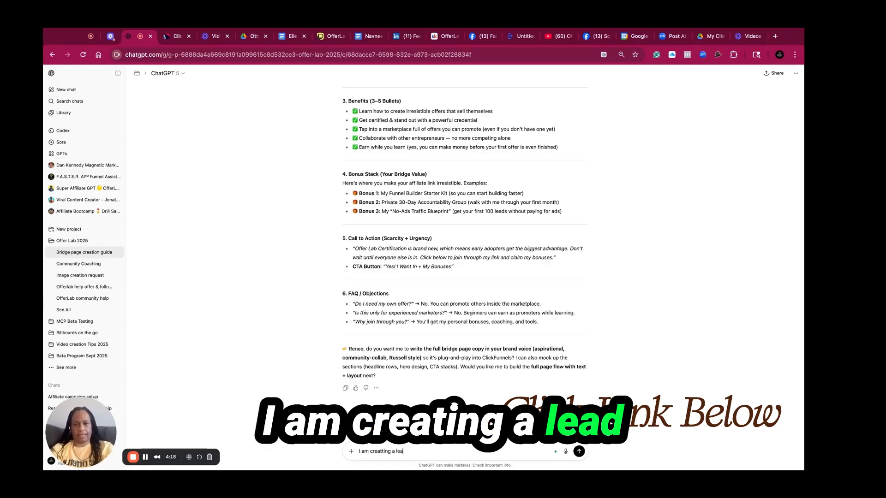
pyautogui.write('d magnet')
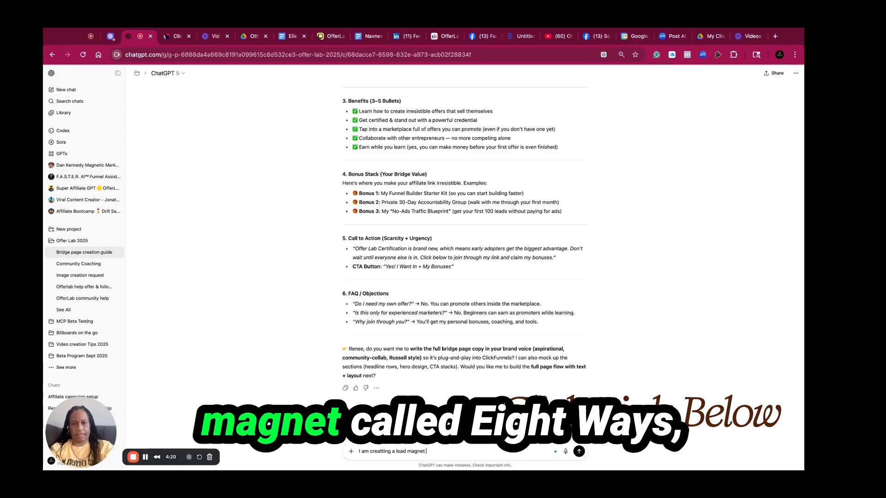
pyautogui.write(' called a')
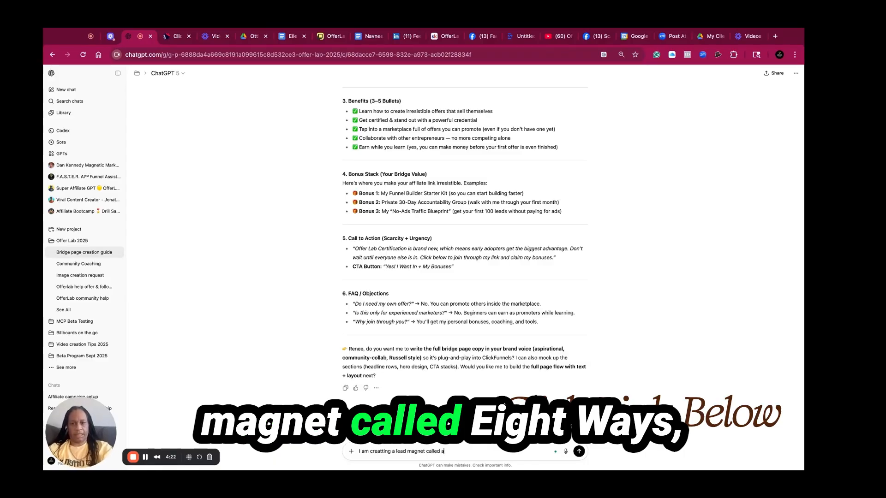
pyautogui.press('BackSpace')
pyautogui.write('8 ways')
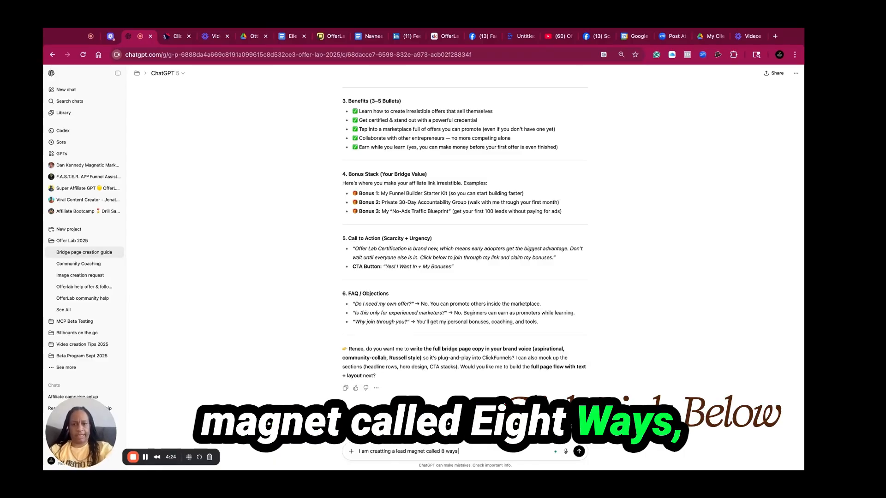
pyautogui.press('BackSpace')
pyautogui.press('BackSpace')
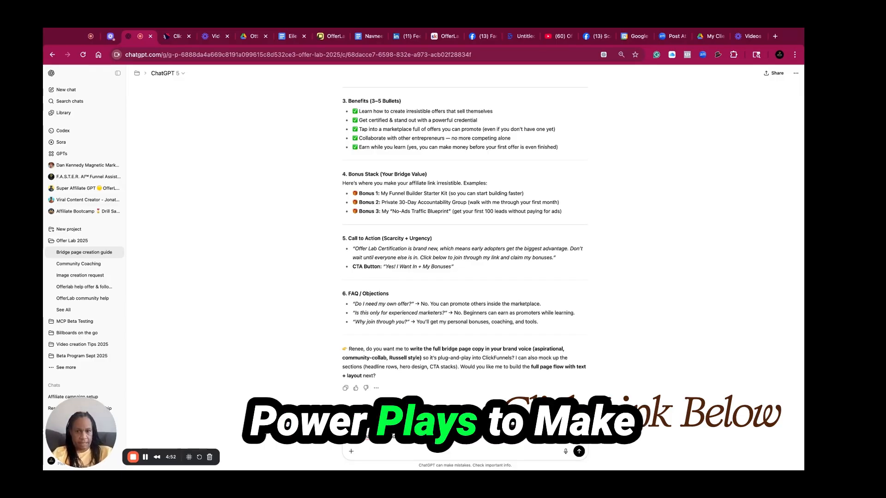
pyautogui.click(581, 454)
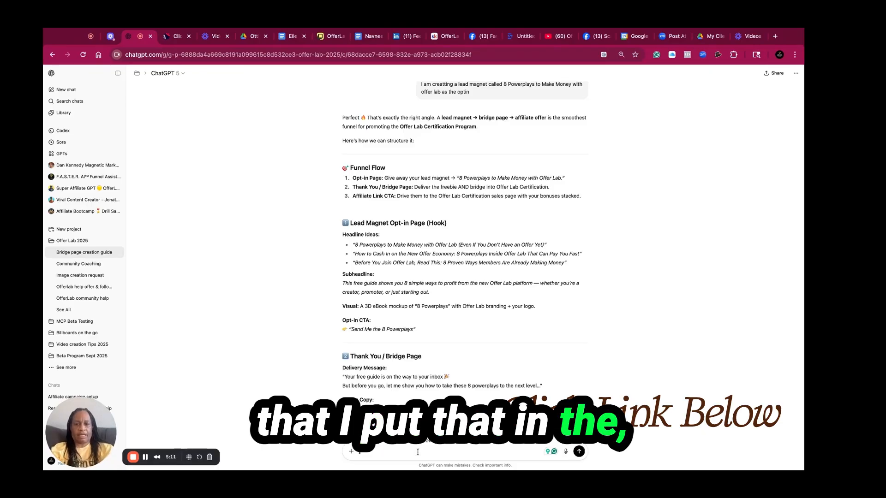
# Ask ChatGPT: "Now can you give me the copy for the o-ptin page"
pyautogui.click(418, 452)
pyautogui.write('Now can you')
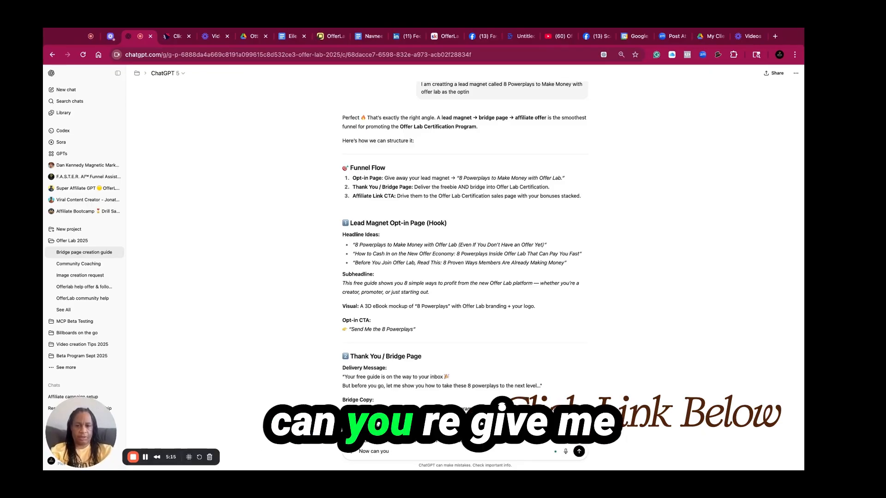
pyautogui.write(' give me th')
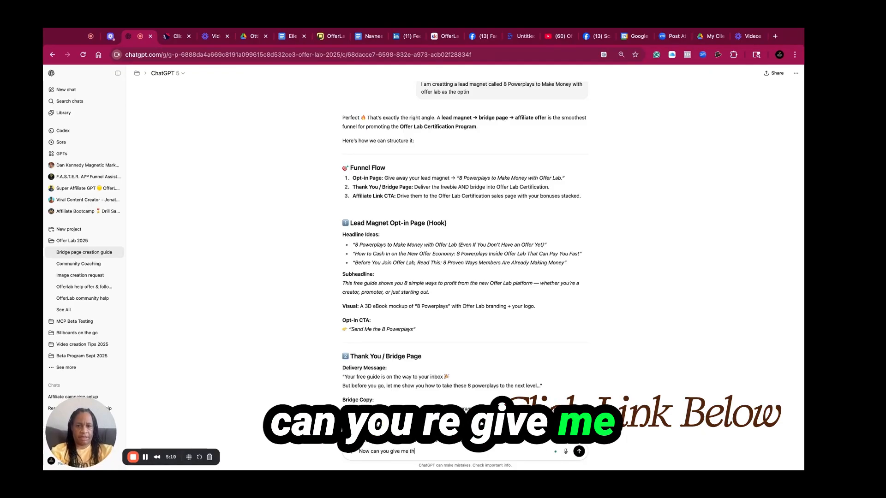
pyautogui.write('e copy for th')
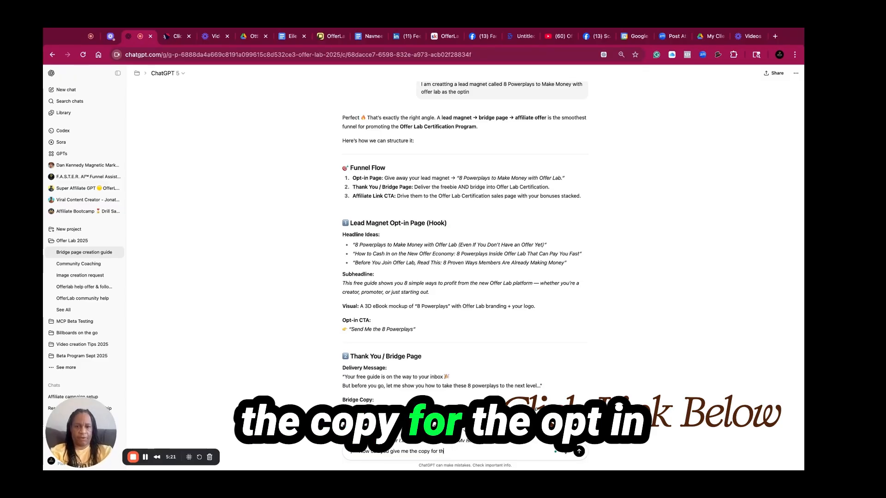
pyautogui.write('e the o-pt')
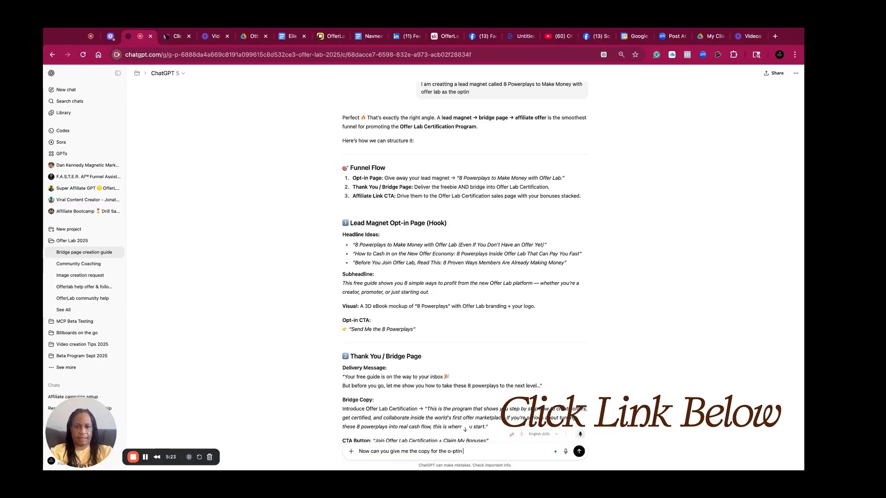
pyautogui.write('inp')
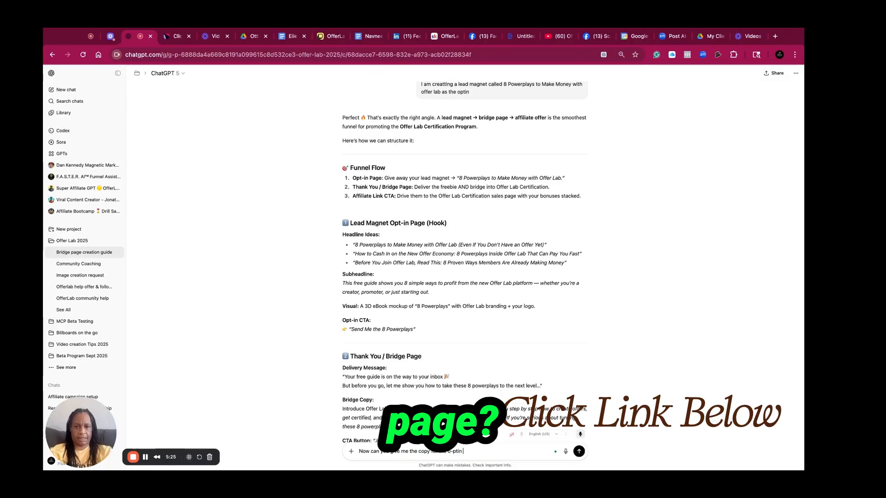
pyautogui.write('pag')
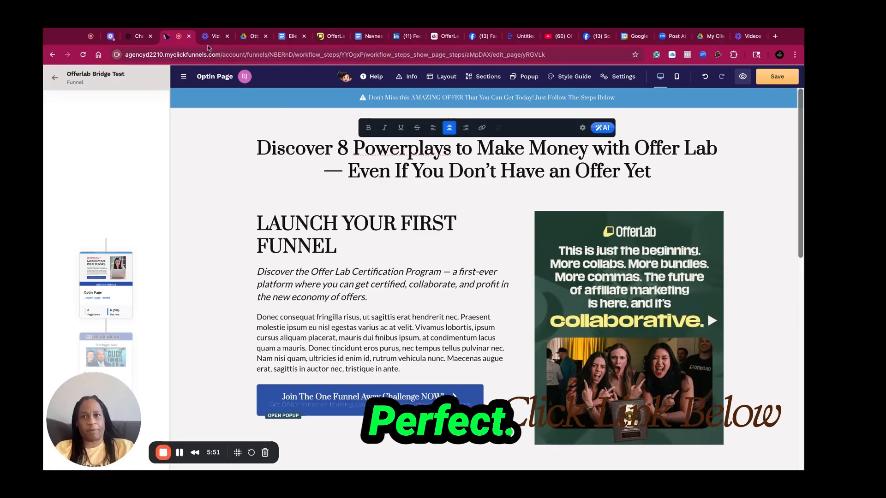
# Replace the body paragraph's Lorem ipsum text with the ChatGPT subheadline beginning "This free guide reveals simple, proven ways"
pyautogui.click(132, 40)
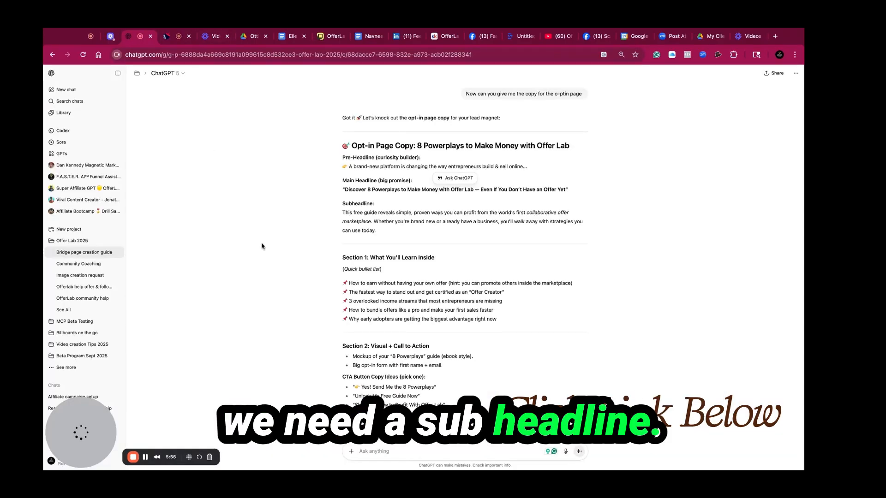
pyautogui.tripleClick(422, 230)
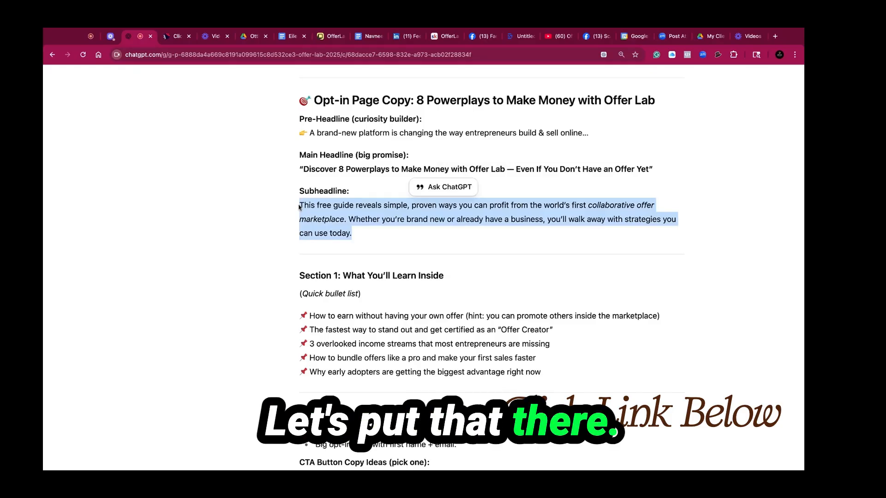
pyautogui.click(177, 37)
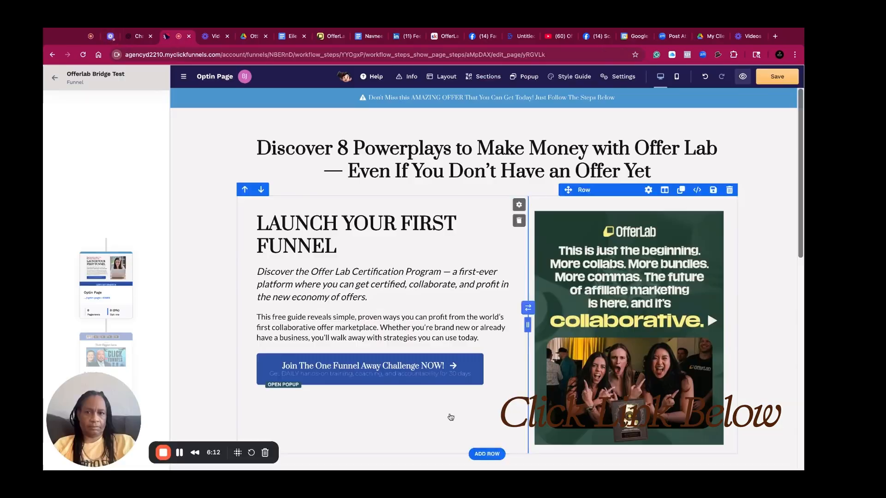
# Ask ChatGPT to "give me 5 more subheadlines" for replacing the LAUNCH YOUR FIRST FUNNEL headline
pyautogui.doubleClick(323, 248)
pyautogui.tripleClick(323, 248)
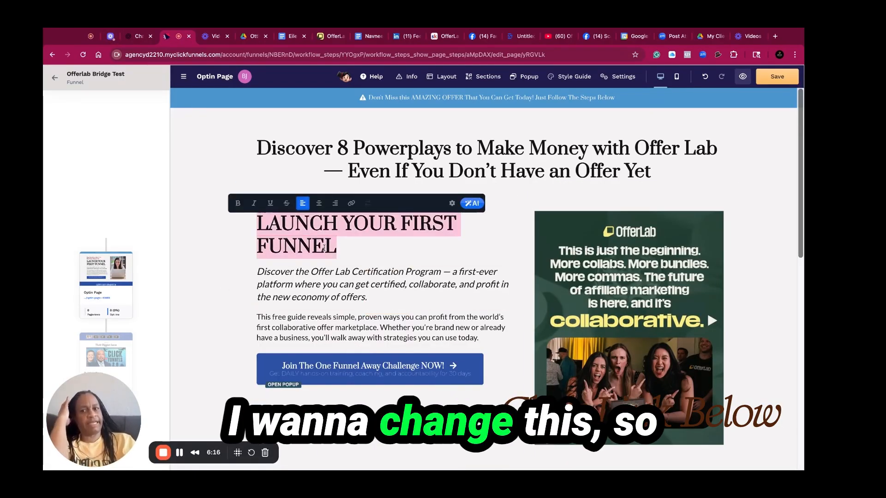
pyautogui.click(137, 36)
pyautogui.click(310, 450)
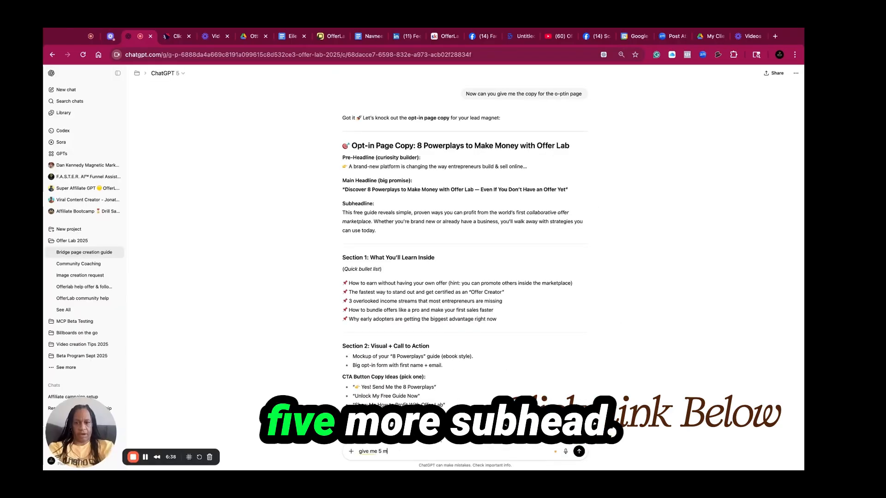
pyautogui.write('re')
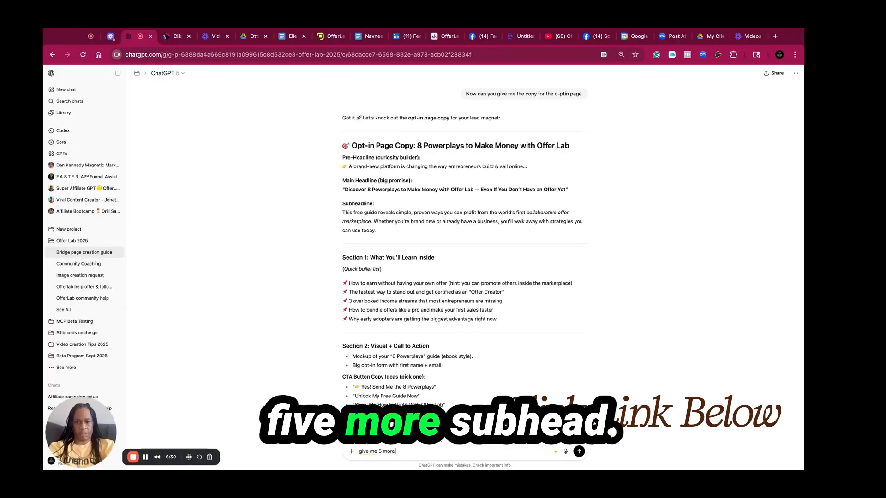
pyautogui.write(' subhea')
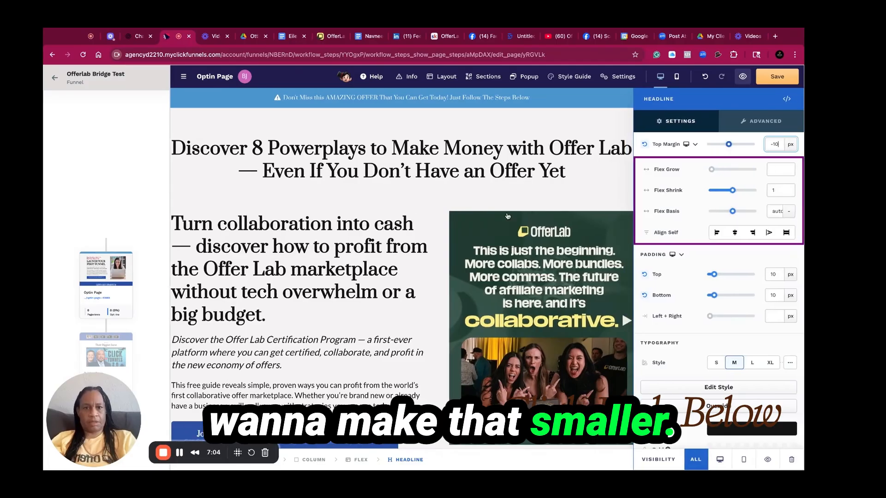
# Set the new Turn collaboration into cash headline to the small style and delete the italic paragraph beneath it
pyautogui.click(713, 364)
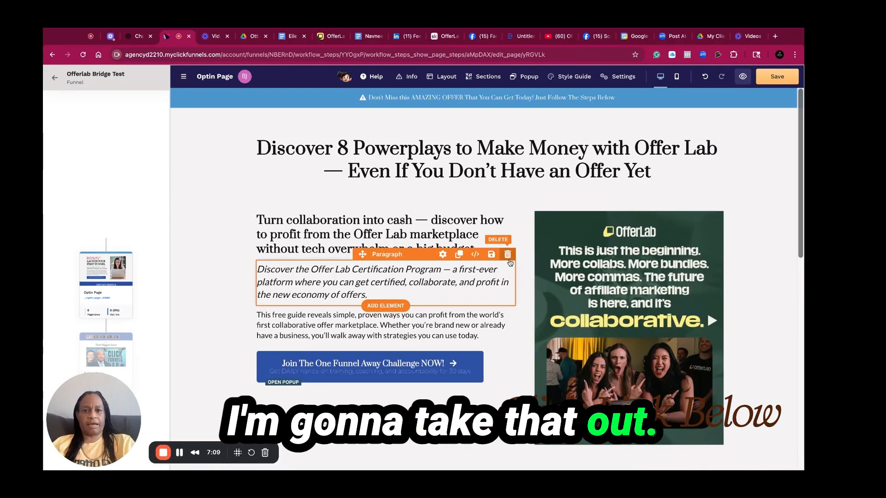
pyautogui.click(506, 253)
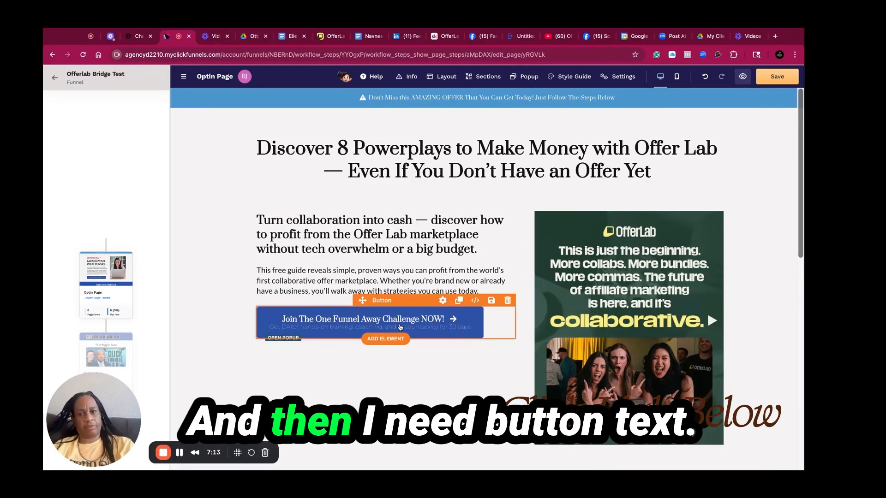
# Ask ChatGPT: "please give me 5 click to benefut button text"
pyautogui.click(383, 323)
pyautogui.click(135, 39)
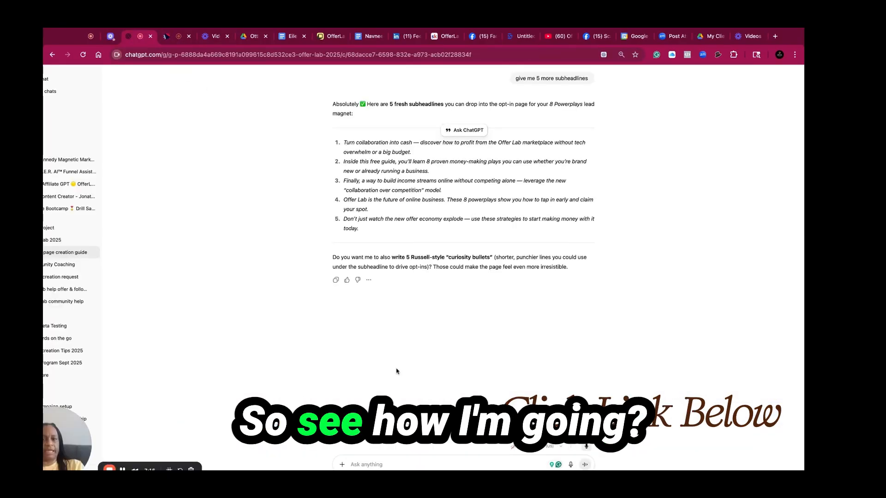
pyautogui.click(387, 465)
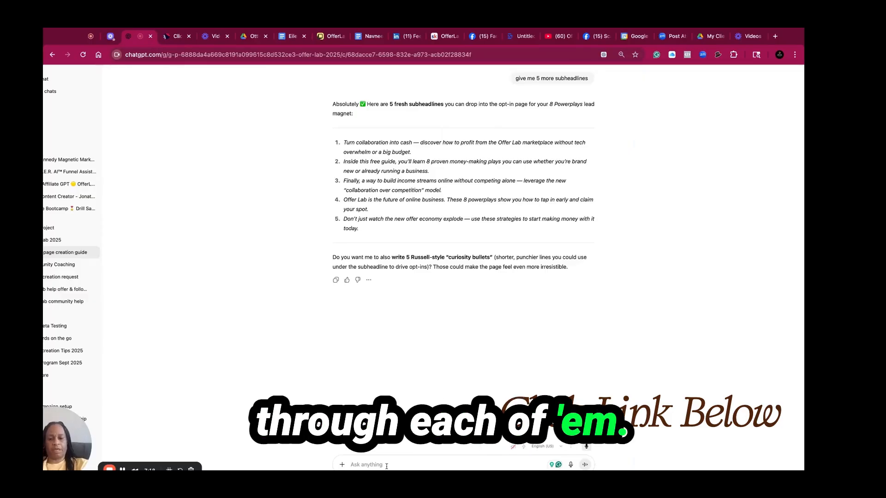
pyautogui.write('please gi')
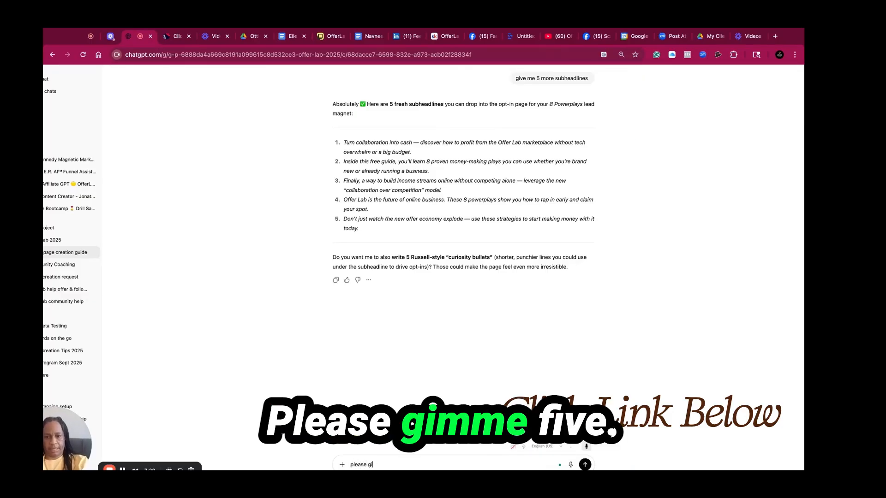
pyautogui.write('ve me 5 c')
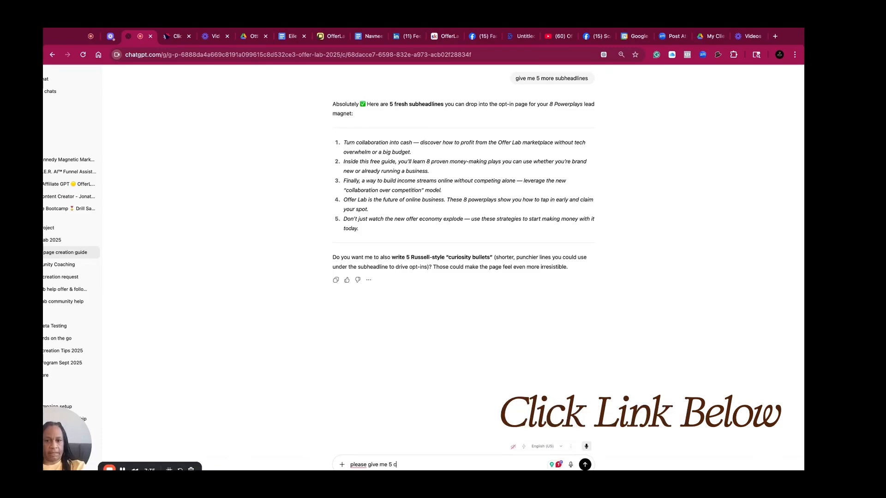
pyautogui.write('lick to ben')
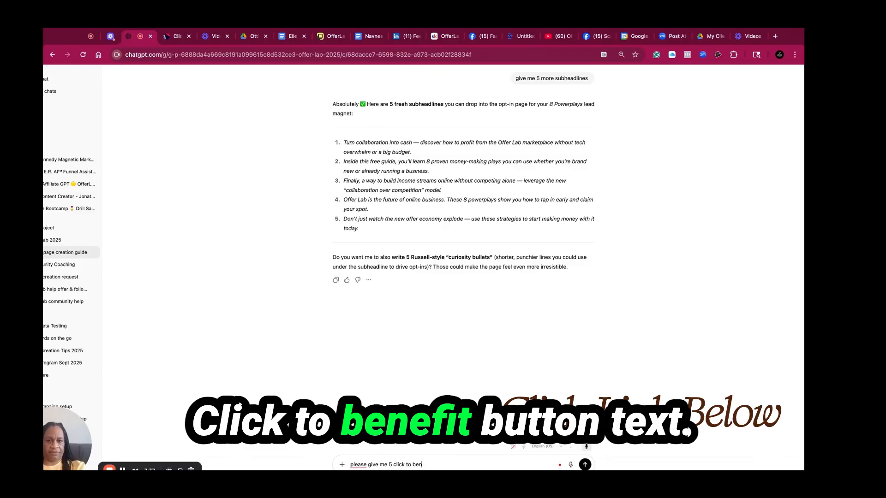
pyautogui.write('efut button text')
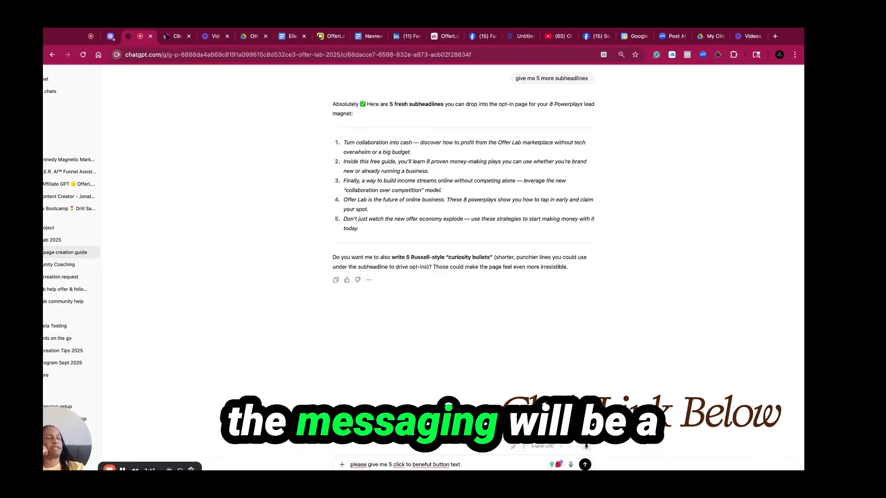
pyautogui.press('Return')
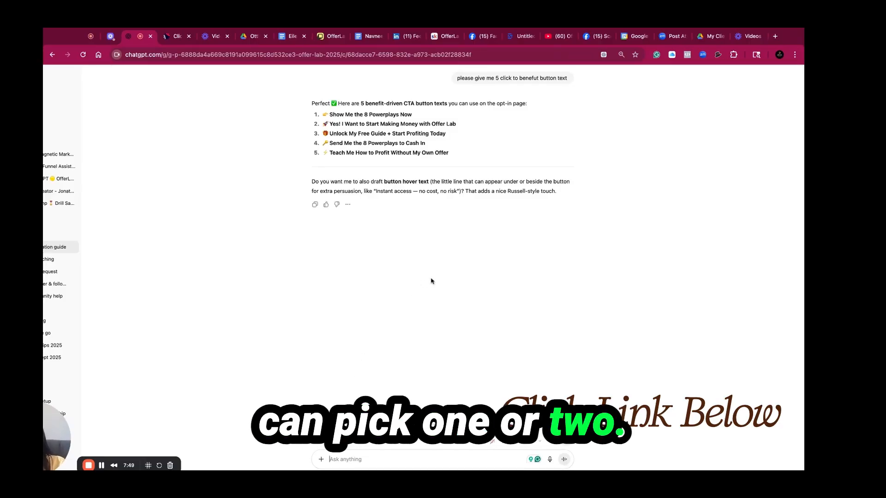
# Set the opt-in button's text to Show Me the 8 Powerplays Now, without the leading emoji
pyautogui.press('super+equal')
pyautogui.press('super+equal')
pyautogui.press('super+equal')
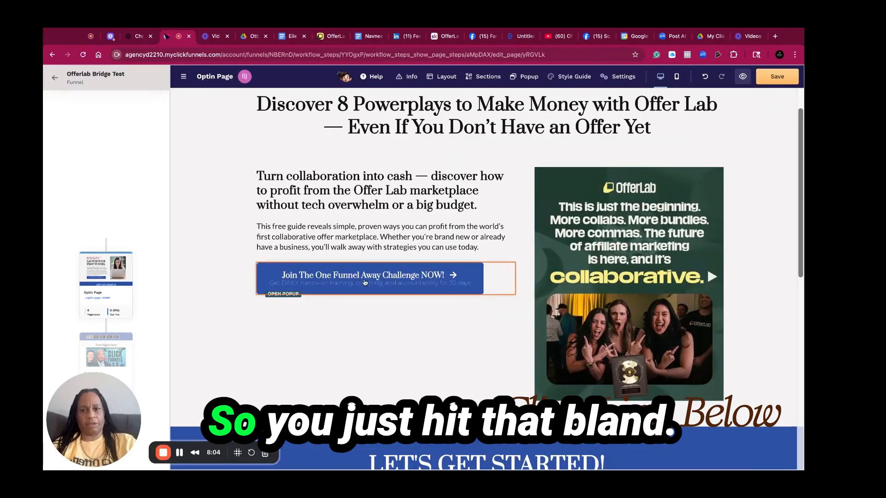
pyautogui.click(383, 283)
pyautogui.click(758, 278)
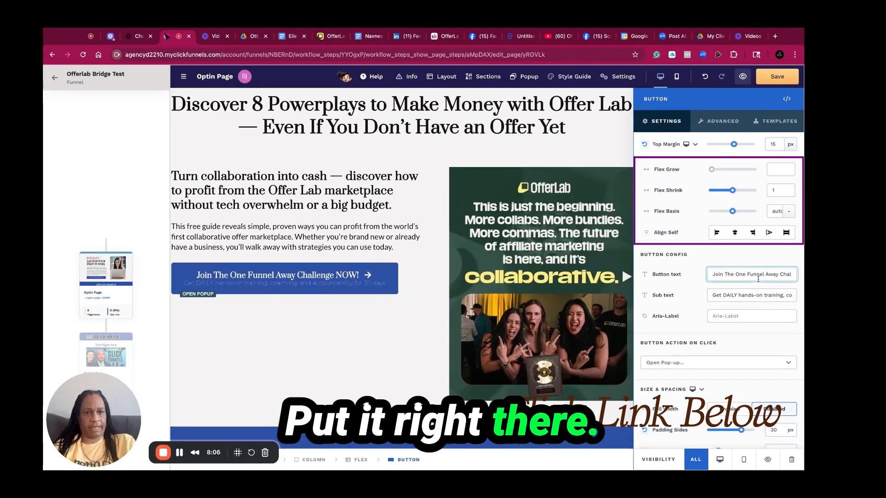
pyautogui.write('👉 Show Me the 8 Powerplays Now')
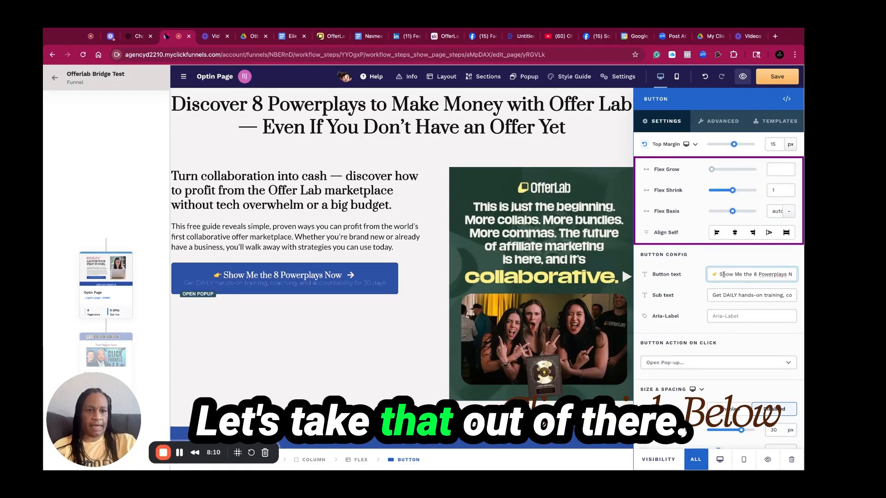
pyautogui.click(721, 275)
pyautogui.press('BackSpace')
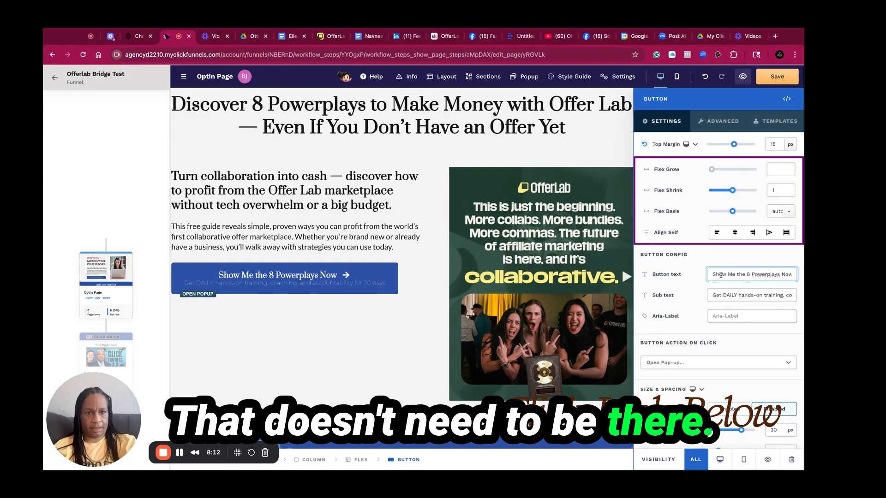
# Clear the button's sub text
pyautogui.click(769, 300)
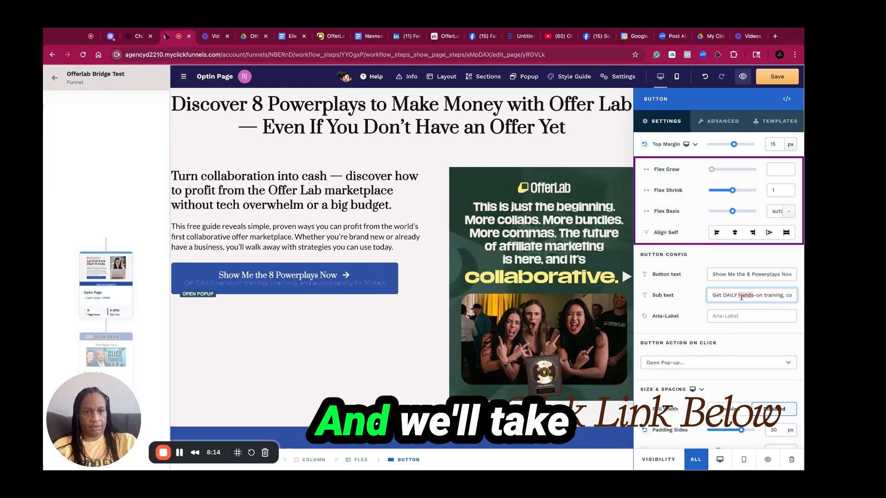
pyautogui.press('super+a')
pyautogui.press('BackSpace')
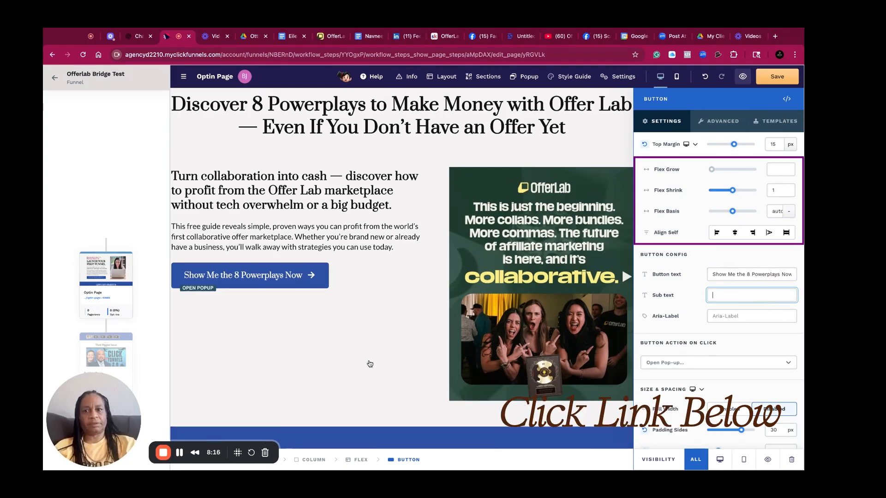
pyautogui.click(370, 364)
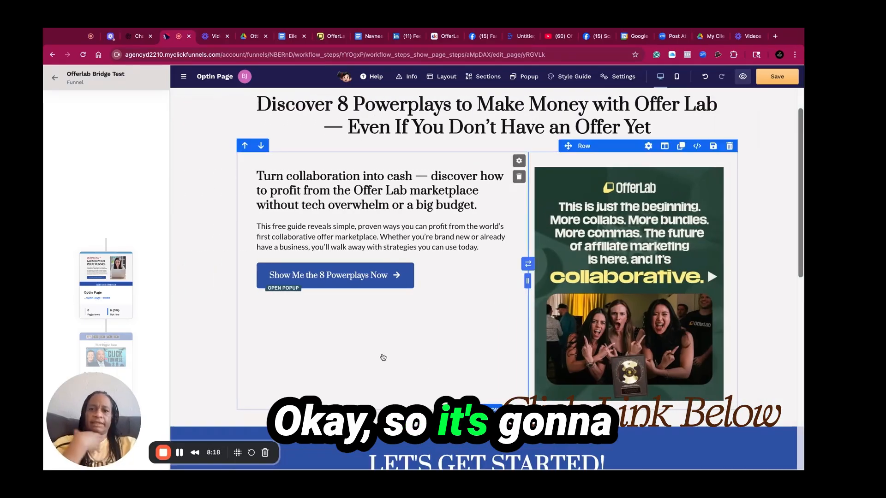
# Save the opt-in page
pyautogui.click(385, 285)
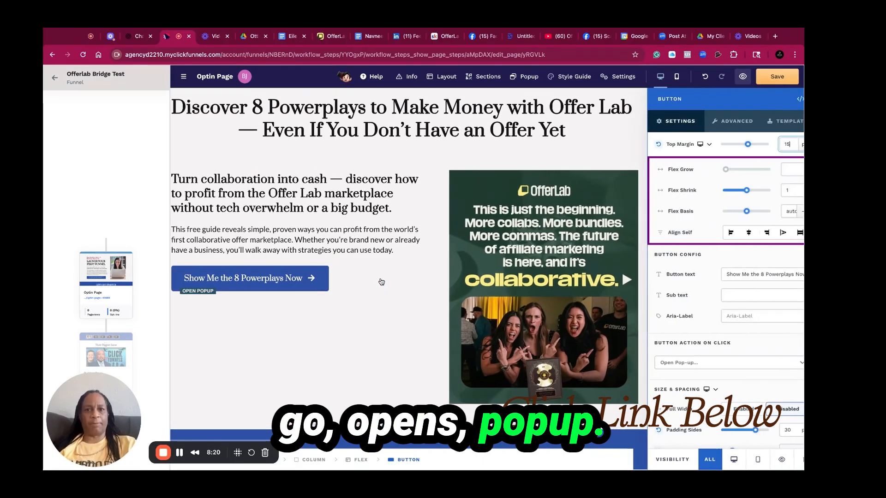
pyautogui.click(383, 353)
pyautogui.hotkey('ctrl', 's')
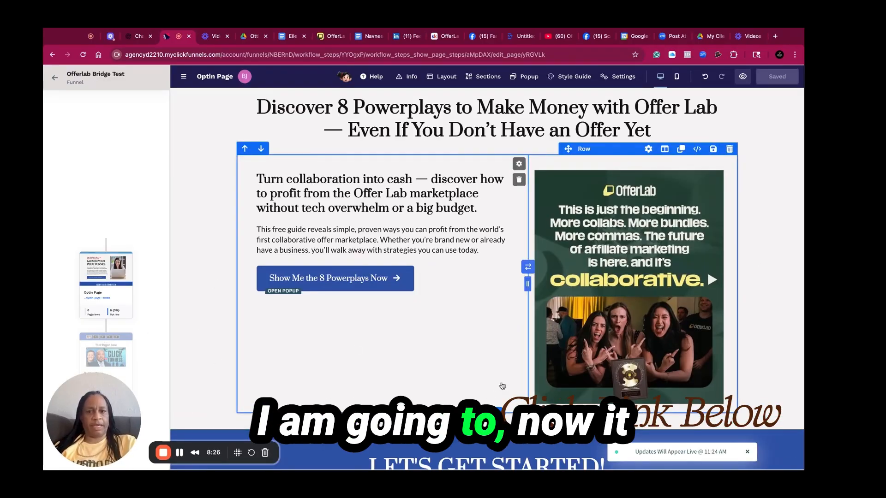
pyautogui.click(777, 336)
pyautogui.click(382, 364)
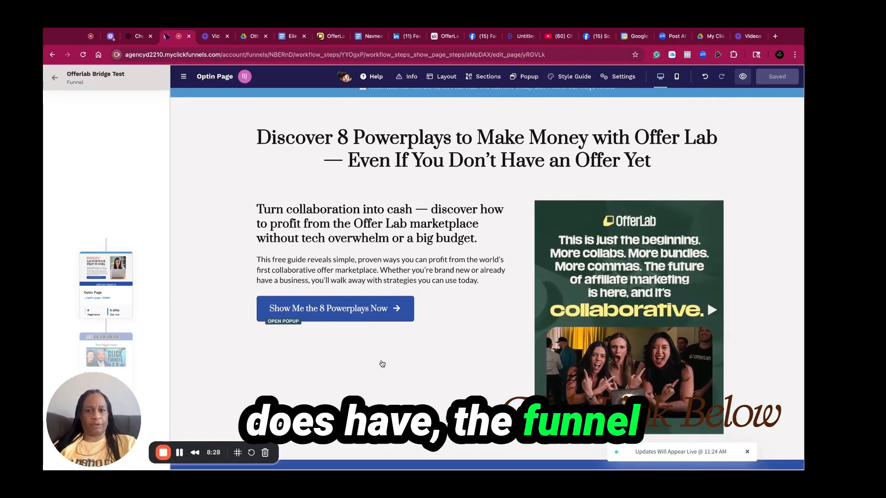
# Delete the LET'S GET STARTED step-by-step section below the hero
pyautogui.scroll(-4, 382, 364)
pyautogui.scroll(-6, 487, 277)
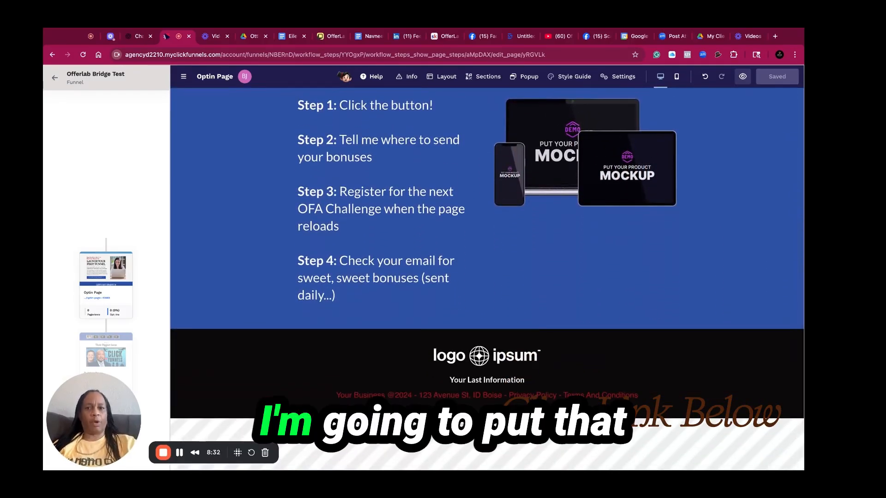
pyautogui.scroll(3, 531, 295)
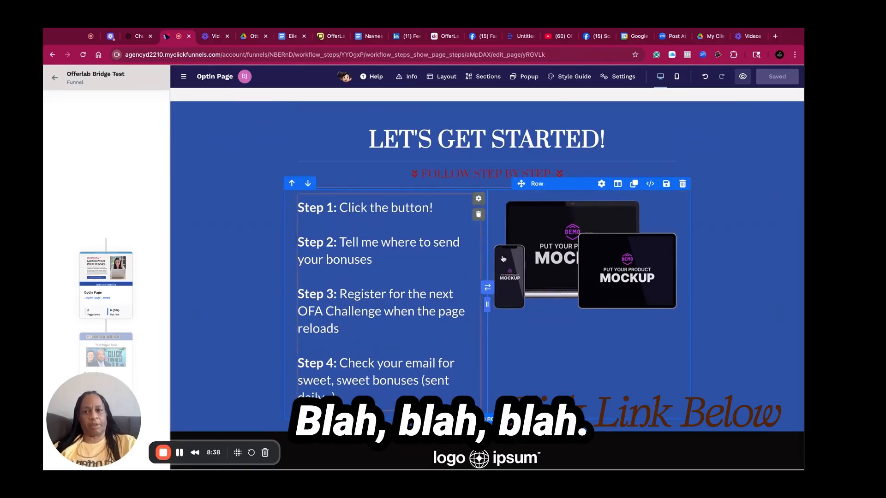
pyautogui.click(799, 113)
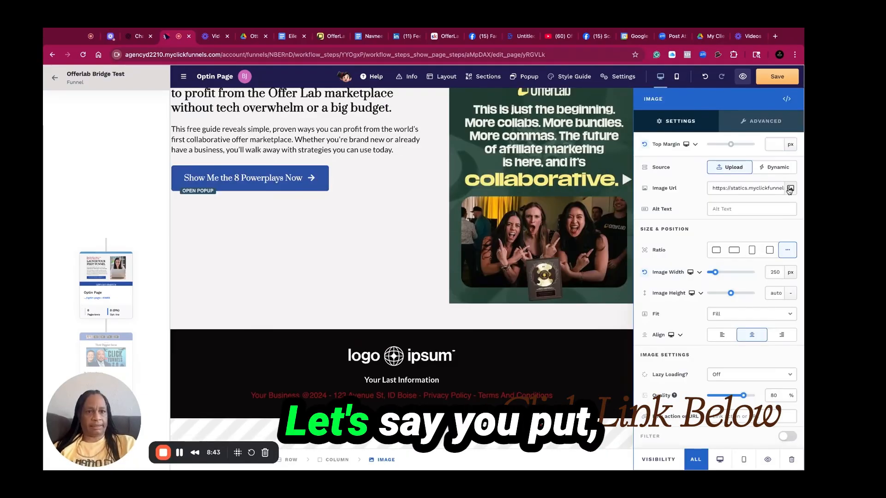
# Replace the footer's logo ipsum image with the Ambitious Endeavors logo from the image gallery
pyautogui.doubleClick(465, 210)
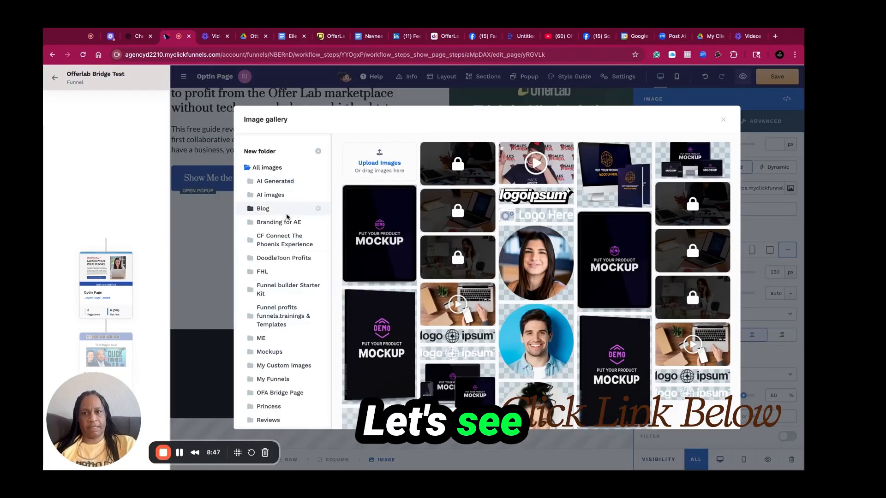
pyautogui.click(275, 226)
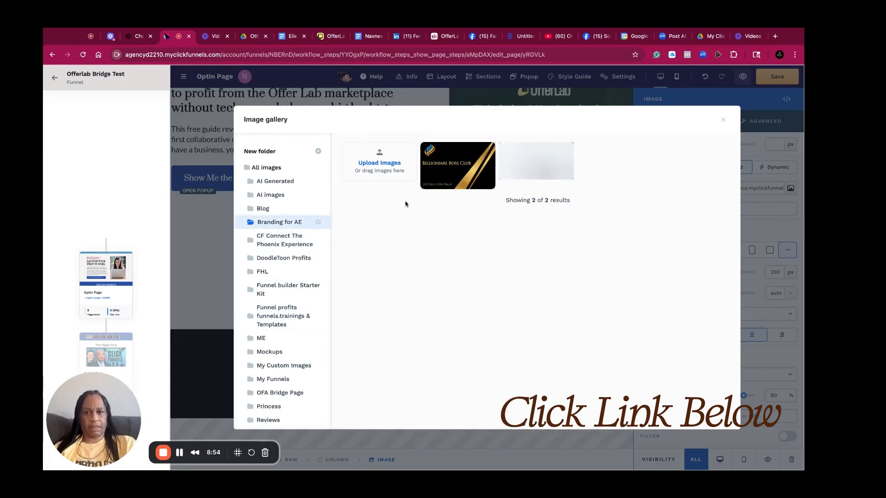
pyautogui.click(549, 183)
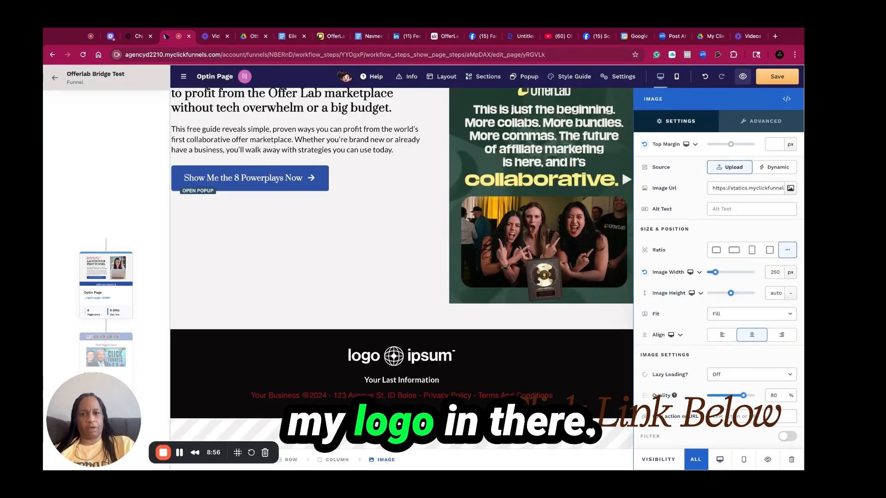
pyautogui.click(446, 362)
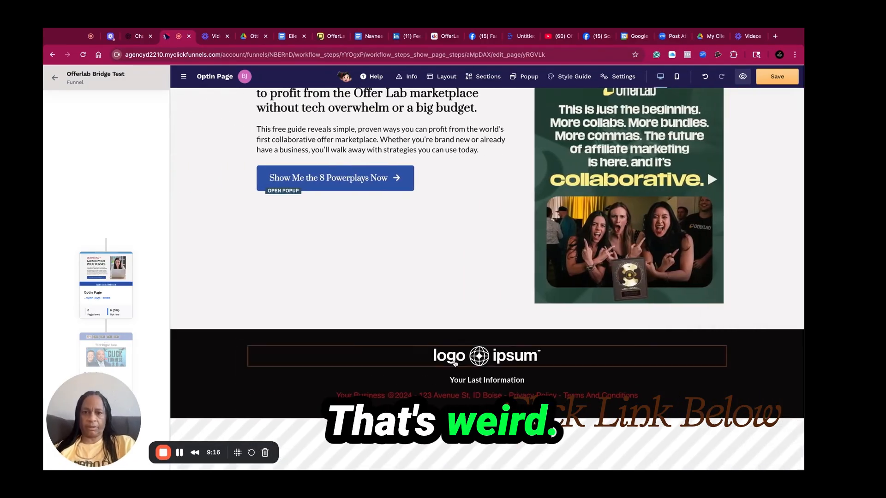
pyautogui.click(492, 376)
pyautogui.write('Ambiti')
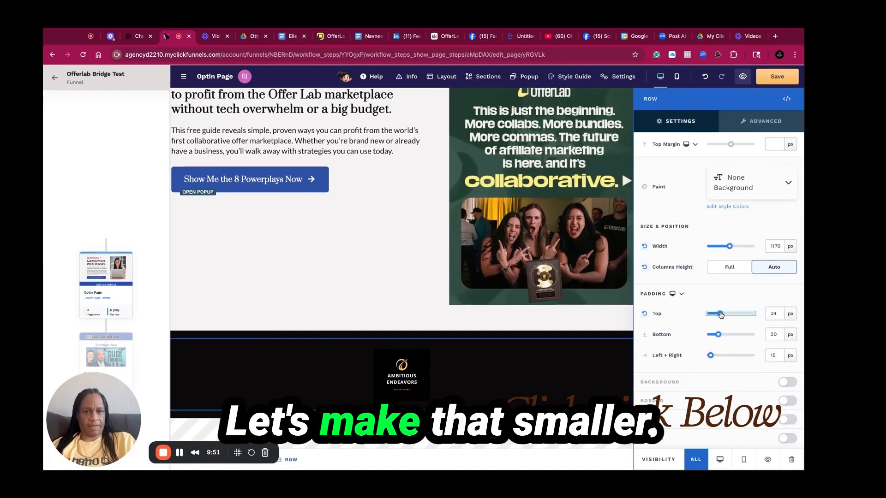
# Save the opt-in page
pyautogui.moveTo(729, 314); pyautogui.dragTo(712, 341)
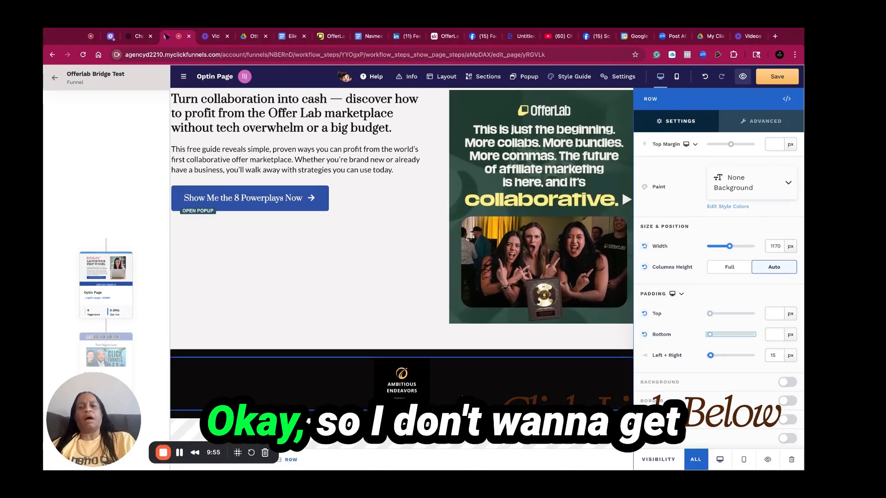
pyautogui.click(623, 331)
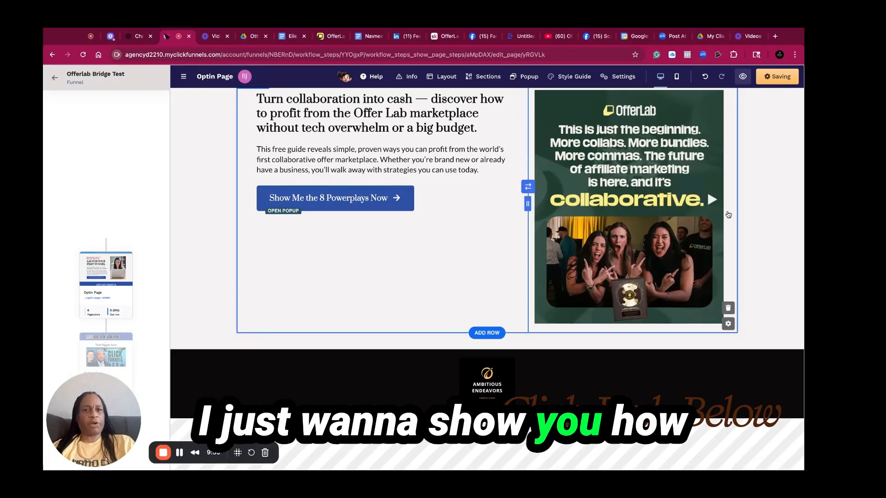
pyautogui.click(188, 156)
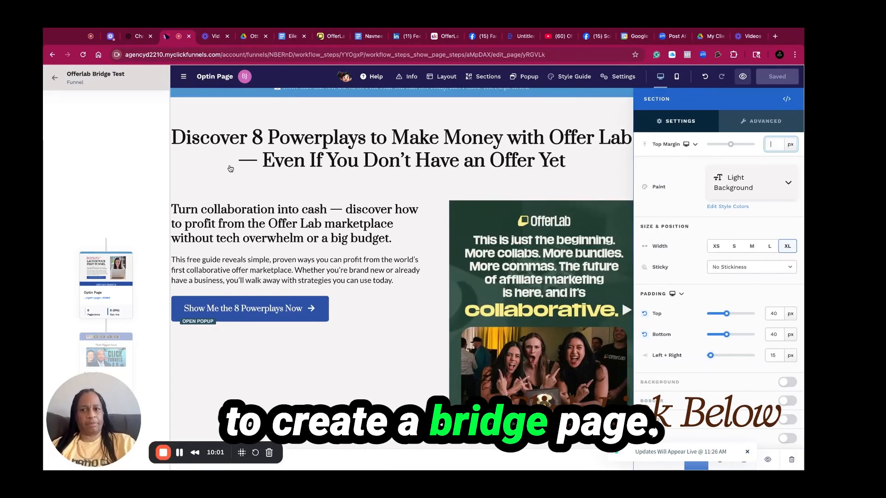
pyautogui.click(287, 140)
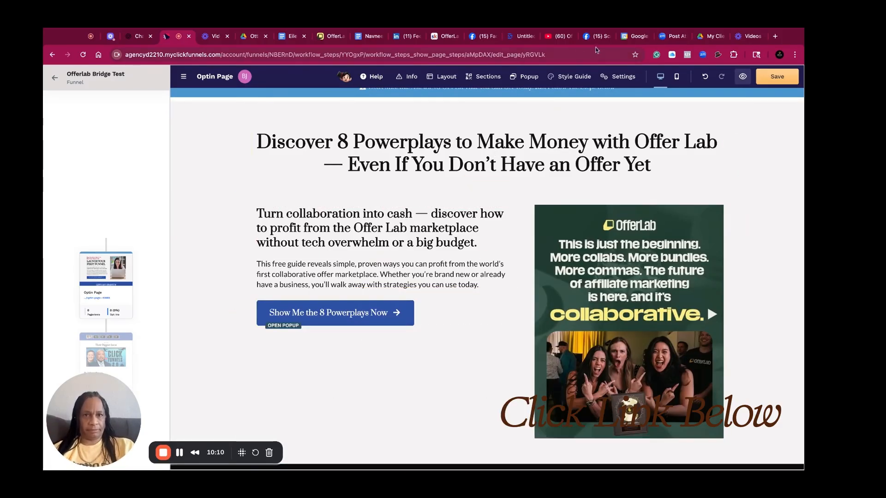
# Open the opt-in popup, then ask ChatGPT: I am creating the pop up for the optin give me copy
pyautogui.click(525, 77)
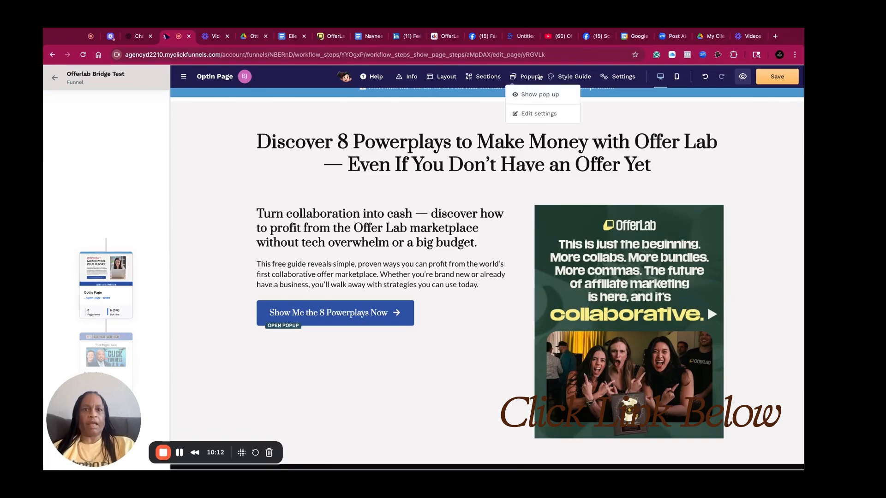
pyautogui.click(523, 95)
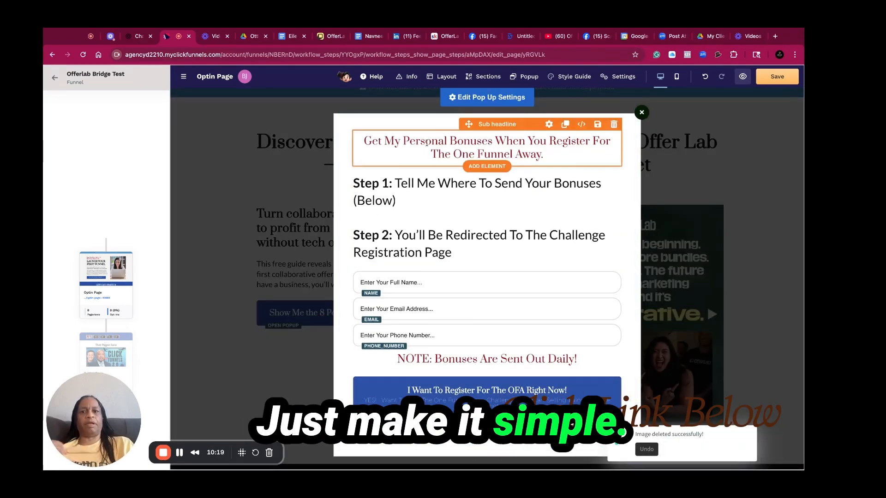
pyautogui.click(143, 38)
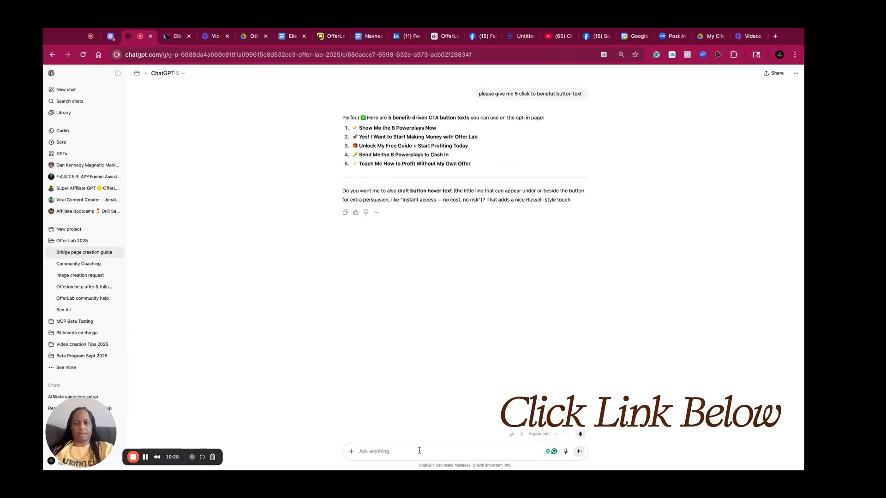
pyautogui.write('ow I')
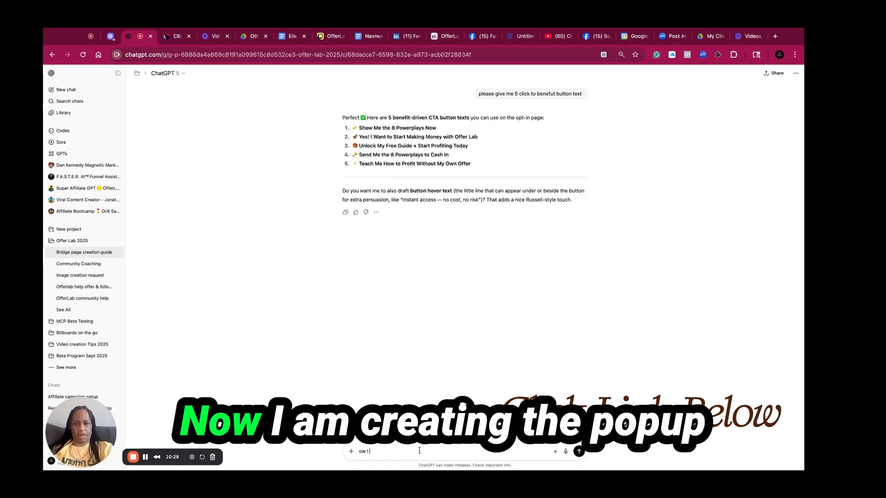
pyautogui.write('at')
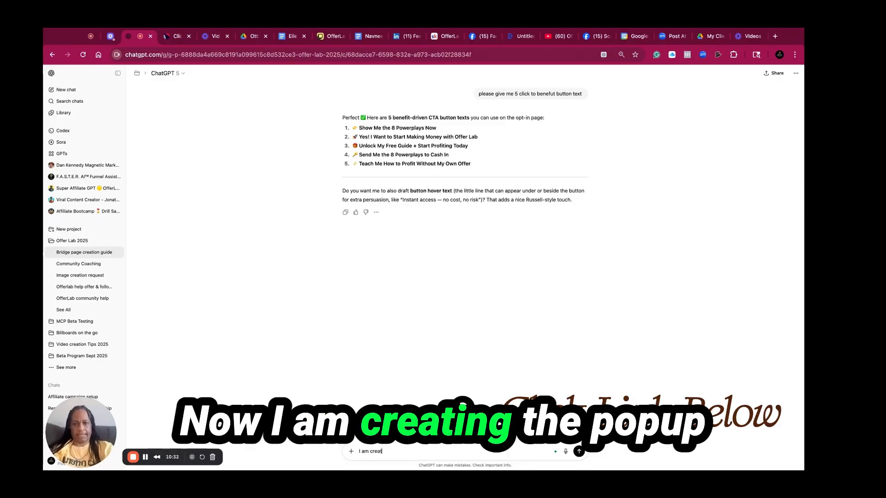
pyautogui.write('ing the pop up for the optin give me copy')
pyautogui.press('Return')
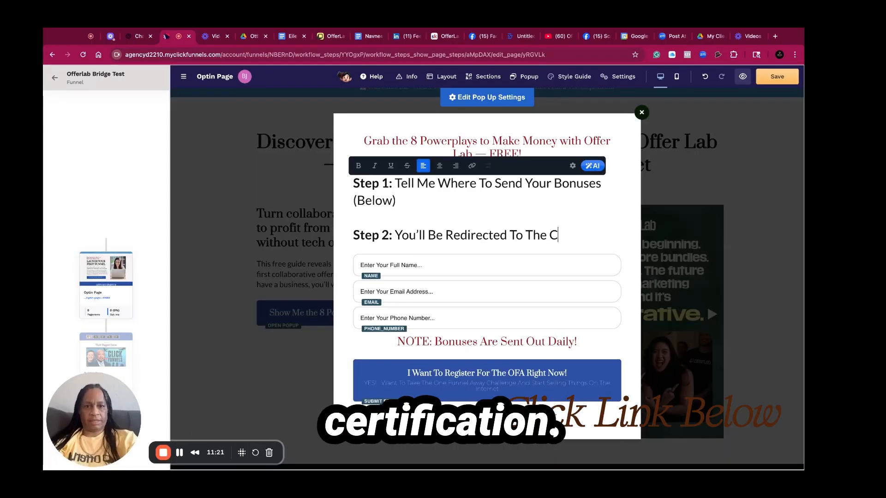
# Delete the popup's Step 2 line and the (Below) text after Step 1
pyautogui.write('er')
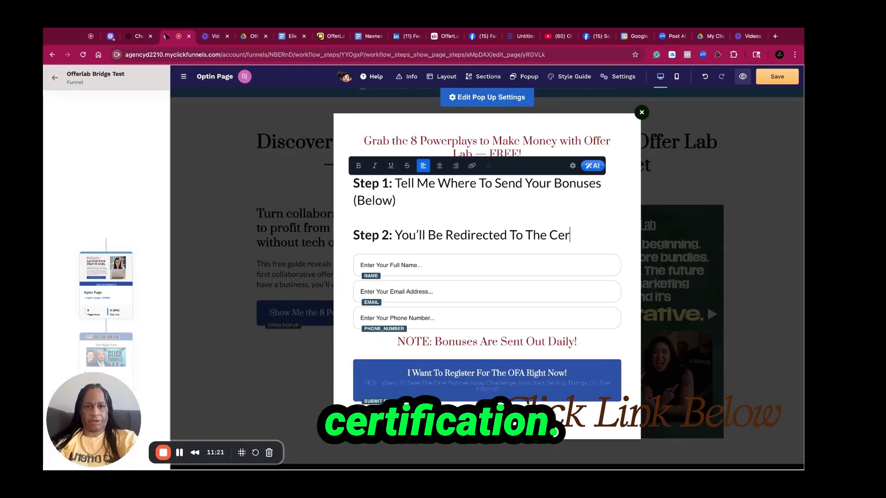
pyautogui.write('on')
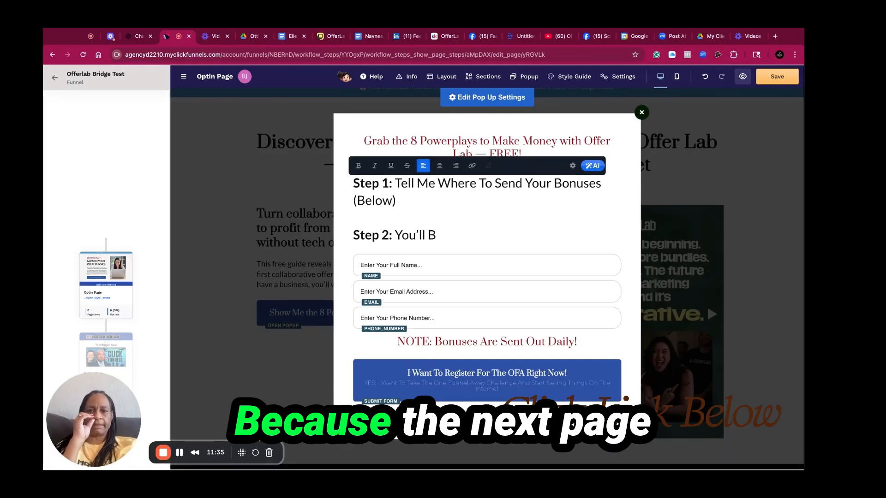
pyautogui.press('BackSpace')
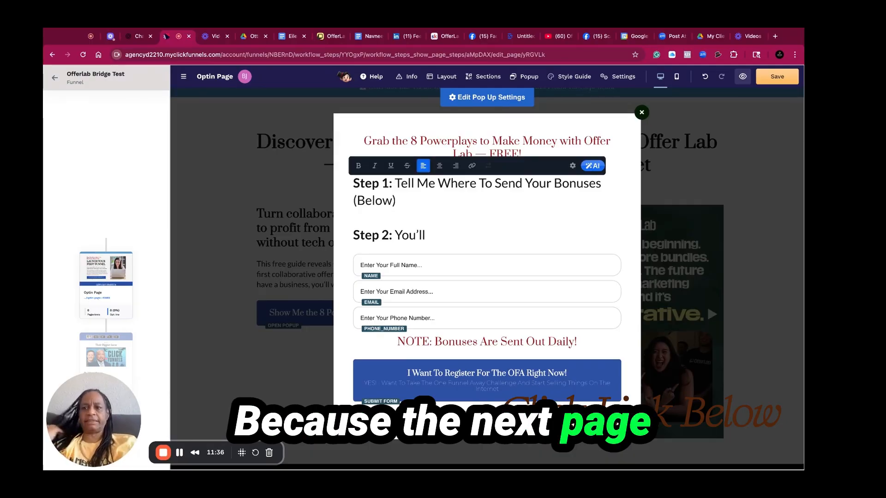
pyautogui.press('BackSpace')
pyautogui.press('BackSpace')
pyautogui.press('BackSpace')
pyautogui.press('BackSpace')
pyautogui.press('BackSpace')
pyautogui.press('BackSpace')
pyautogui.press('BackSpace')
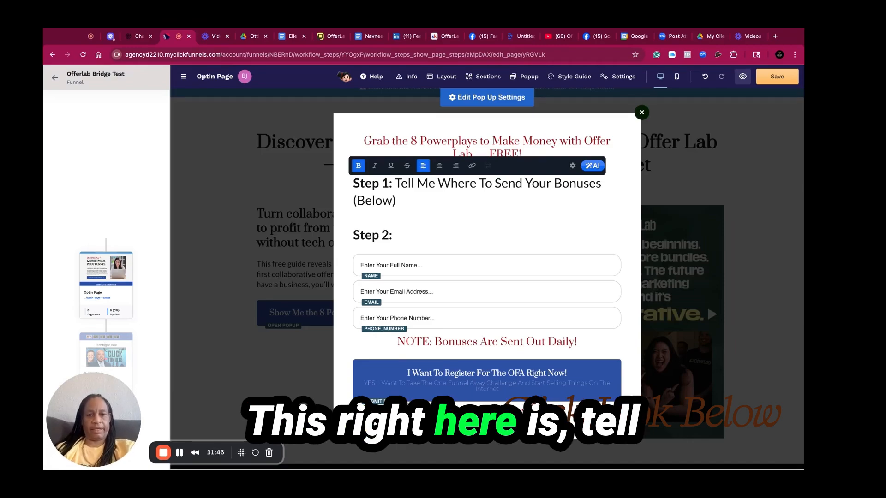
pyautogui.press('BackSpace')
pyautogui.press('BackSpace')
pyautogui.press('BackSpace')
pyautogui.press('BackSpace')
pyautogui.press('BackSpace')
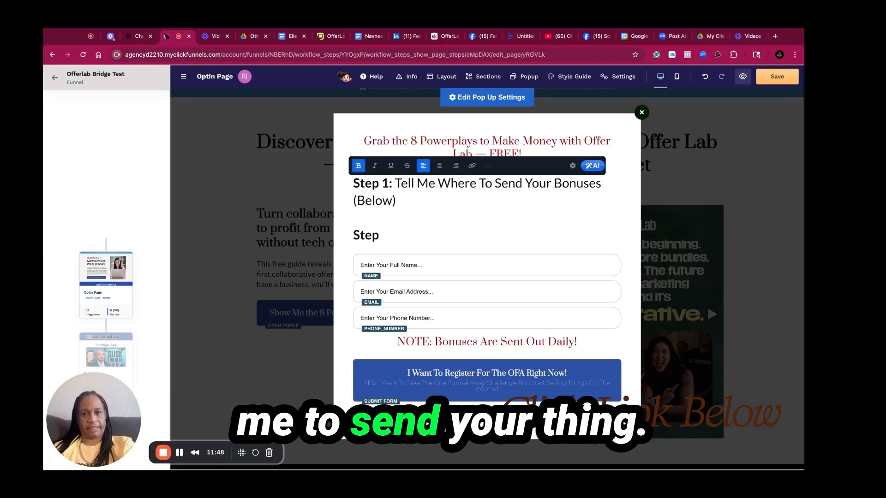
pyautogui.press('BackSpace')
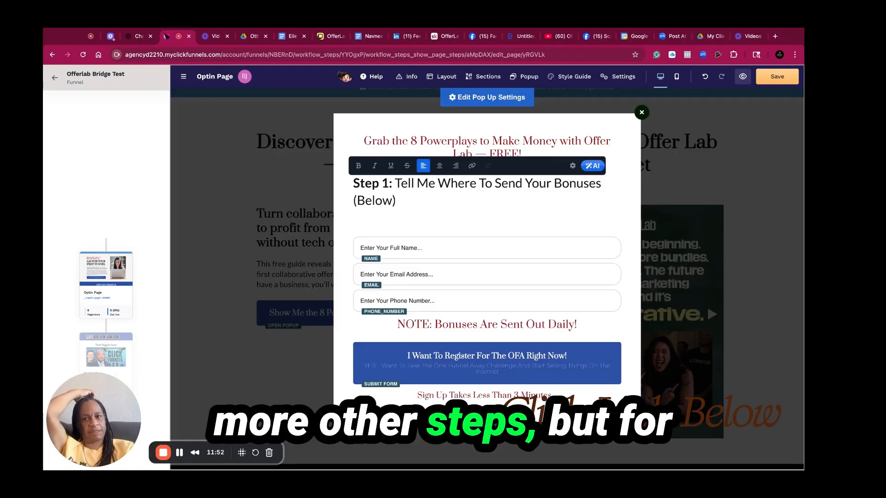
pyautogui.press('BackSpace')
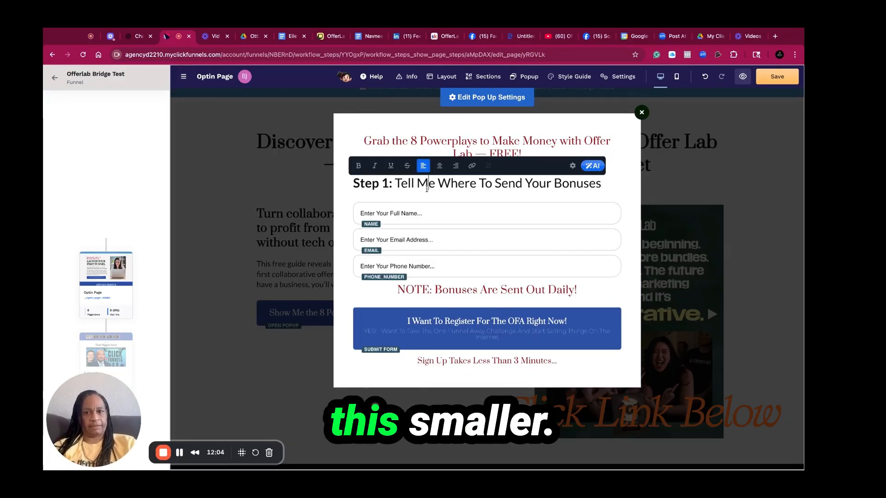
# Set the popup's Step 1 line to the L text style
pyautogui.tripleClick(427, 189)
pyautogui.click(572, 166)
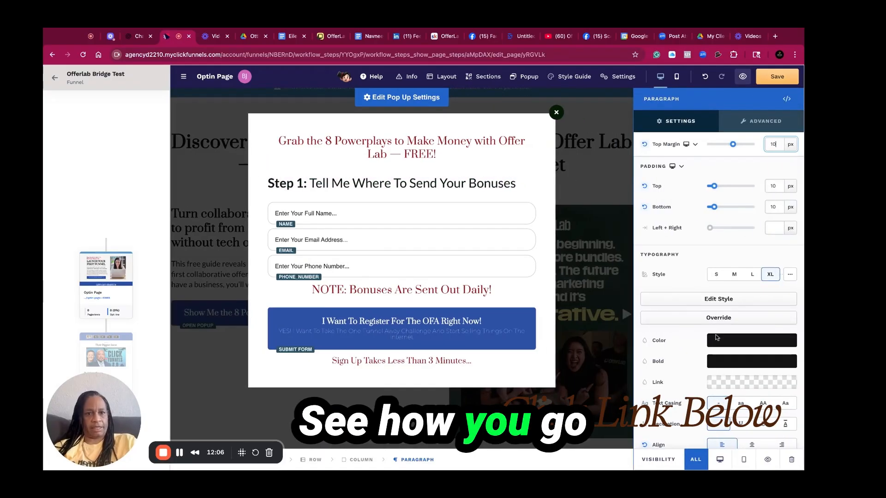
pyautogui.click(754, 277)
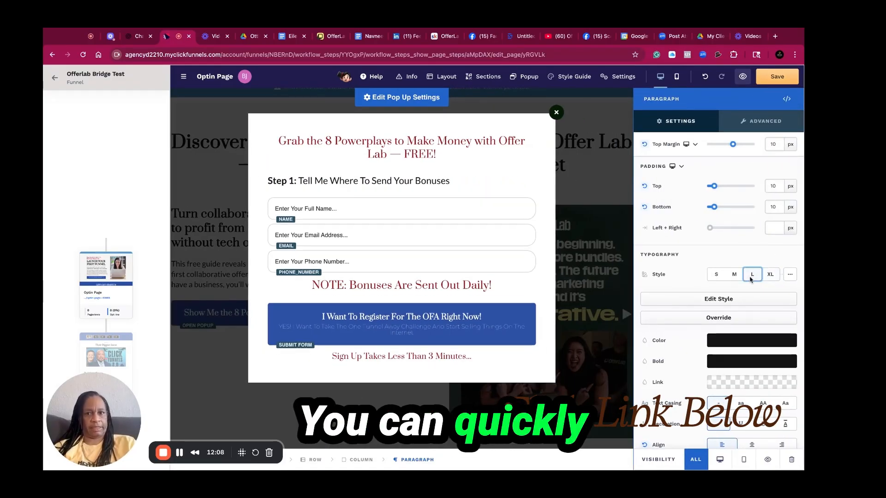
# Make the popup headline bold
pyautogui.tripleClick(441, 141)
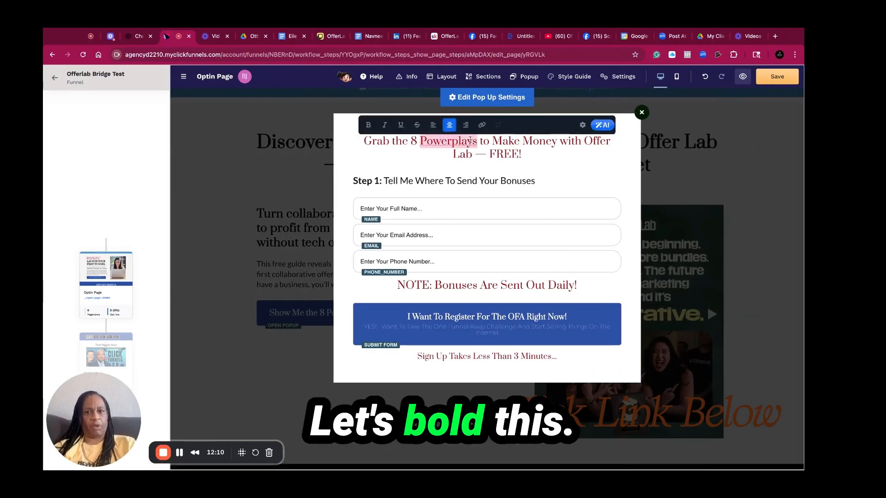
pyautogui.click(413, 240)
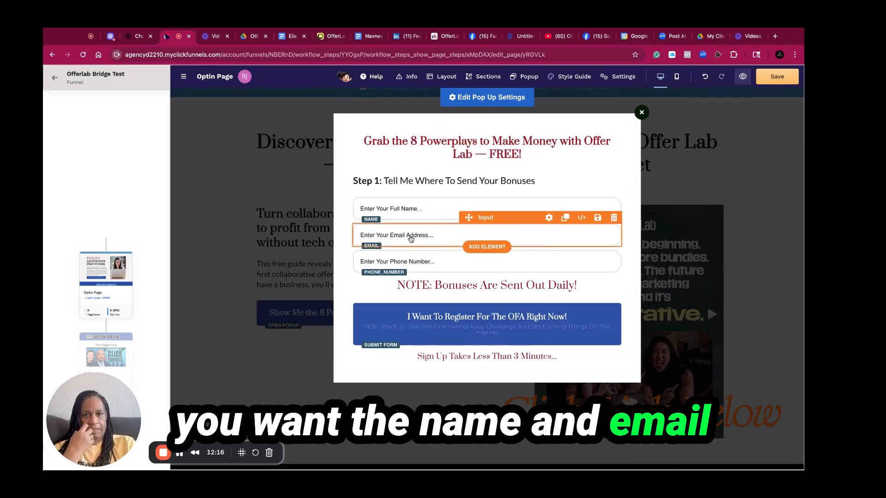
# Delete the NOTE: Bonuses Are Sent Out Daily! line from the popup
pyautogui.click(443, 285)
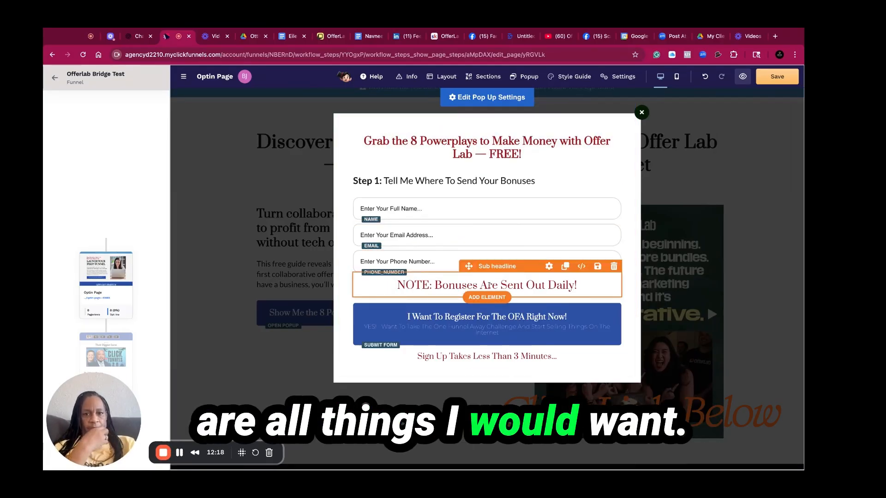
pyautogui.doubleClick(419, 285)
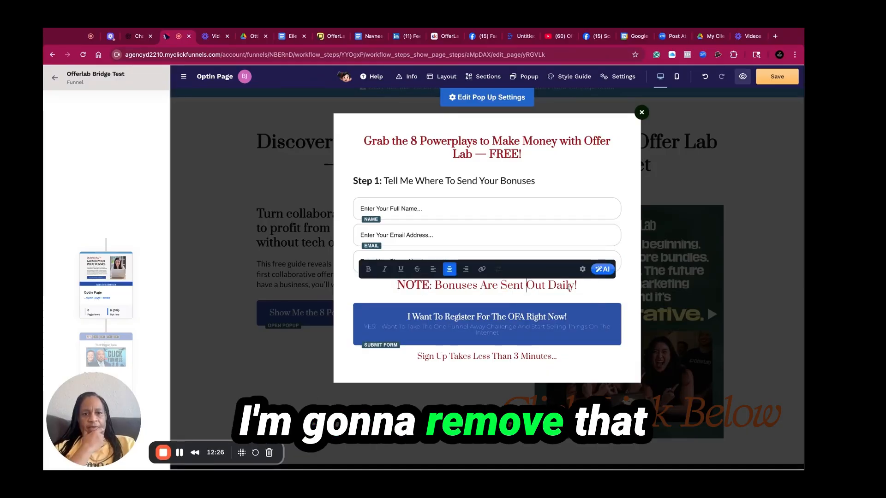
pyautogui.click(627, 295)
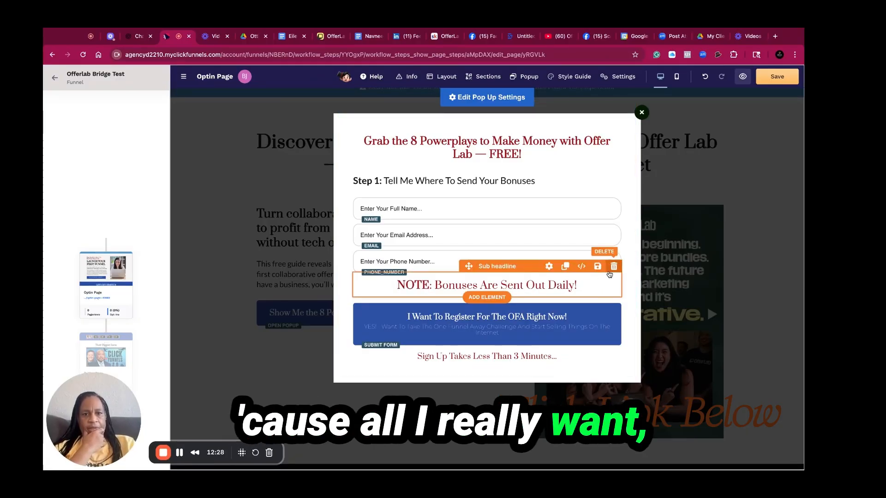
pyautogui.click(609, 270)
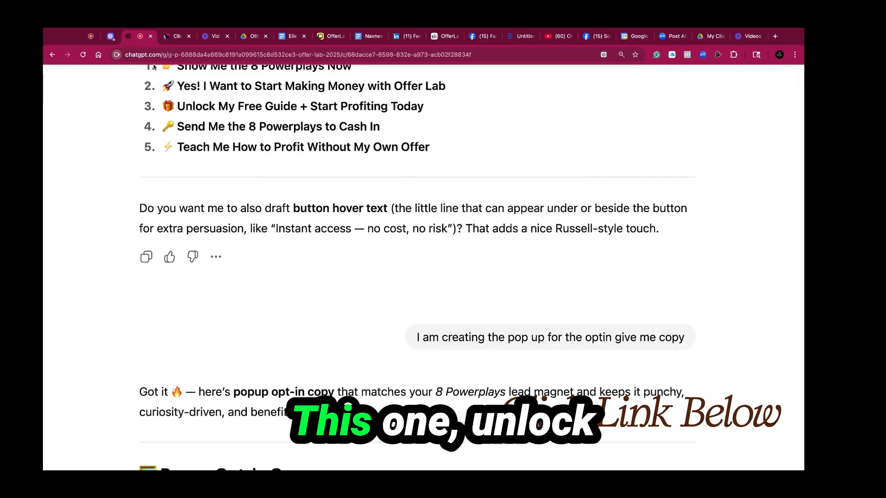
# Set the popup button's text to Unlock My Free Guide + Start Profiting Today from ChatGPT and clear its sub text
pyautogui.tripleClick(179, 107)
pyautogui.hotkey('ctrl', 'c')
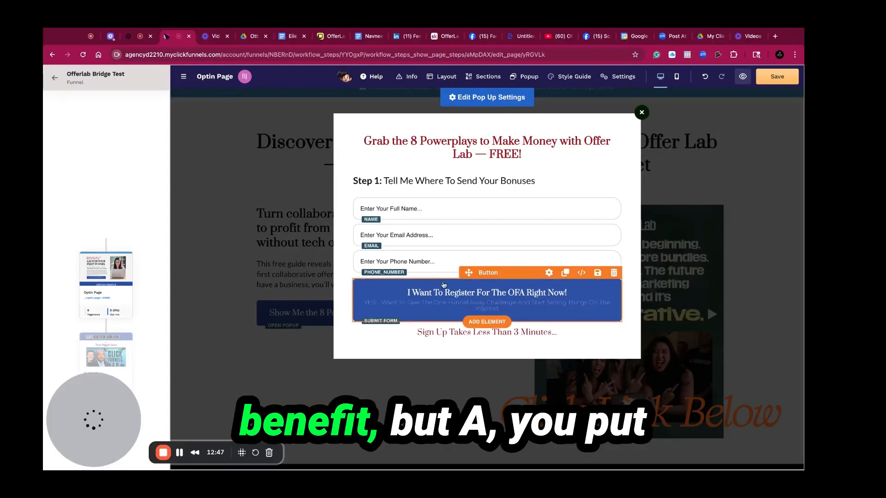
pyautogui.click(444, 291)
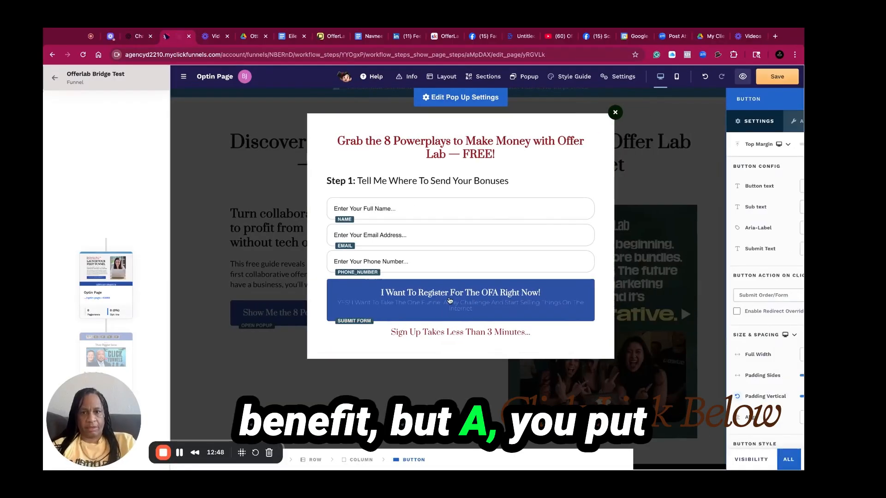
pyautogui.doubleClick(720, 187)
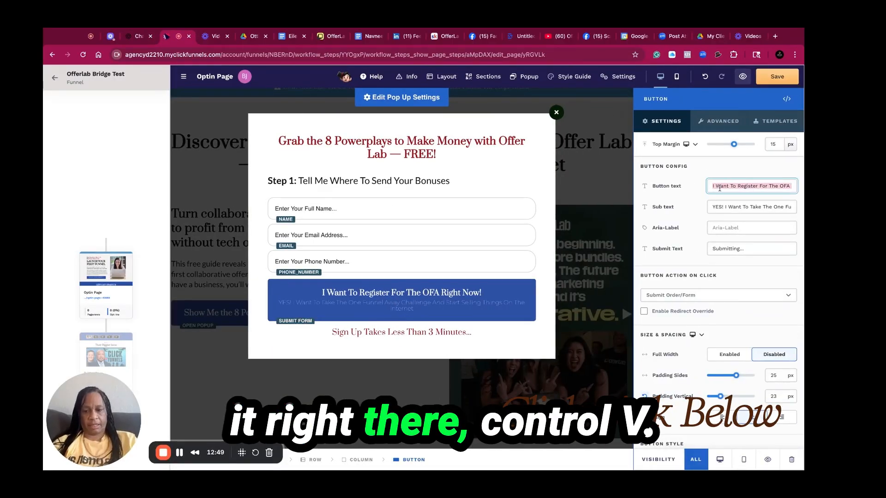
pyautogui.hotkey('ctrl', 'v')
pyautogui.press('Tab')
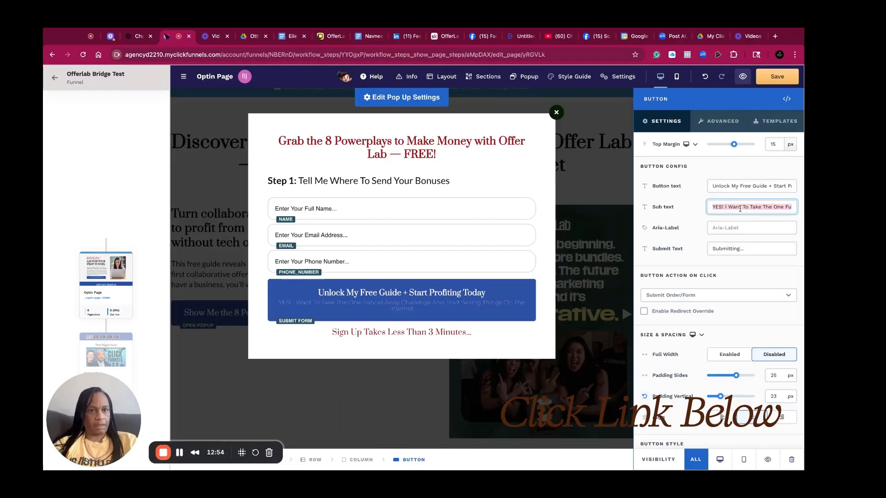
pyautogui.press('BackSpace')
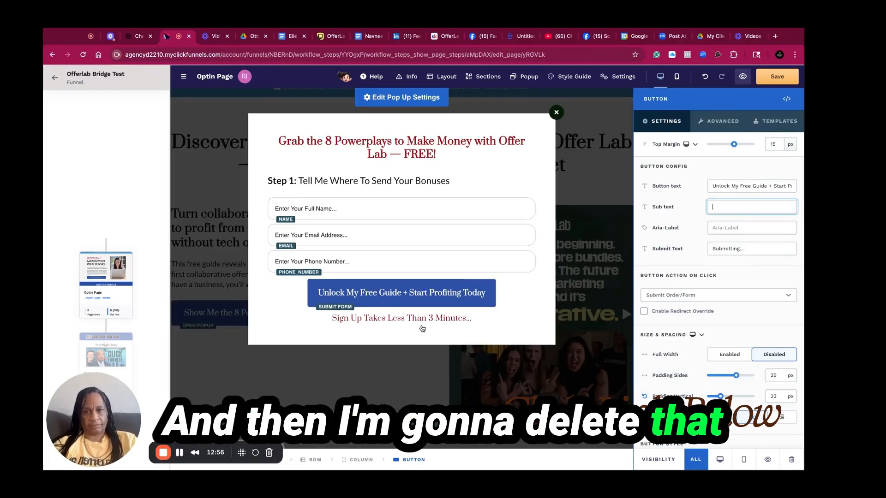
# Save the optin page with the updated popup
pyautogui.click(425, 324)
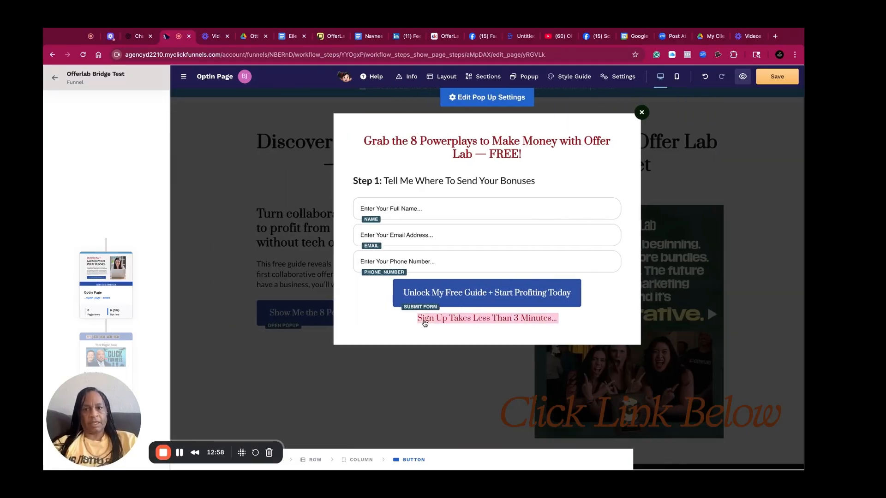
pyautogui.click(623, 280)
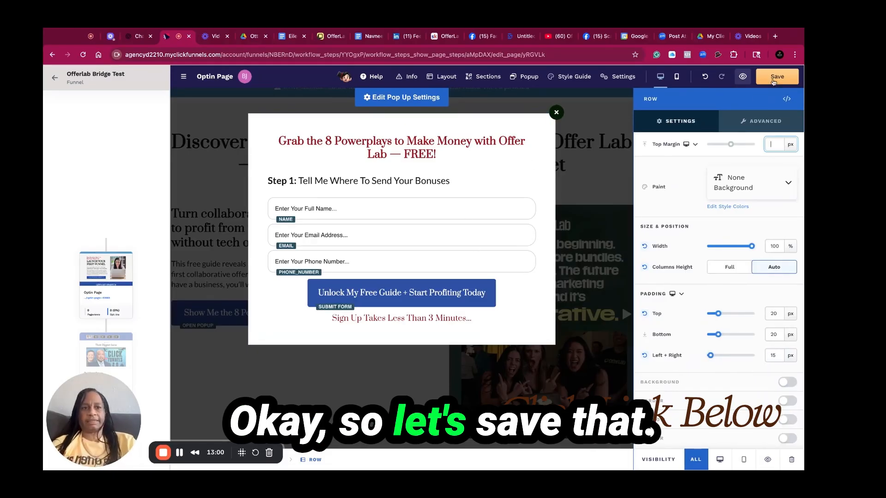
pyautogui.click(774, 77)
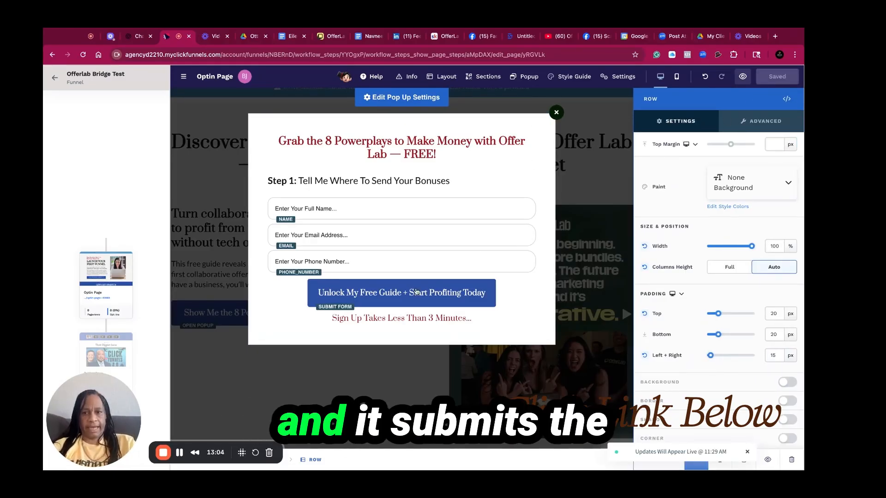
# Inspect the popup's submit button and close the popup
pyautogui.hscroll(2, 411, 304)
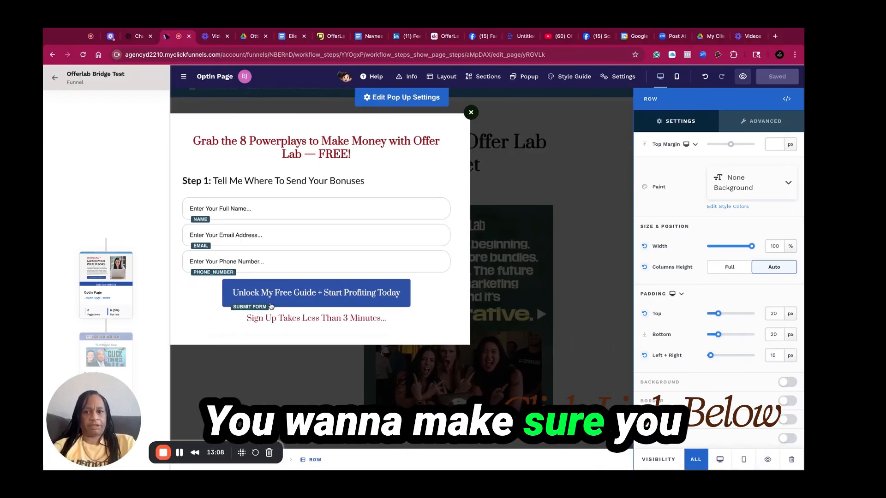
pyautogui.click(384, 302)
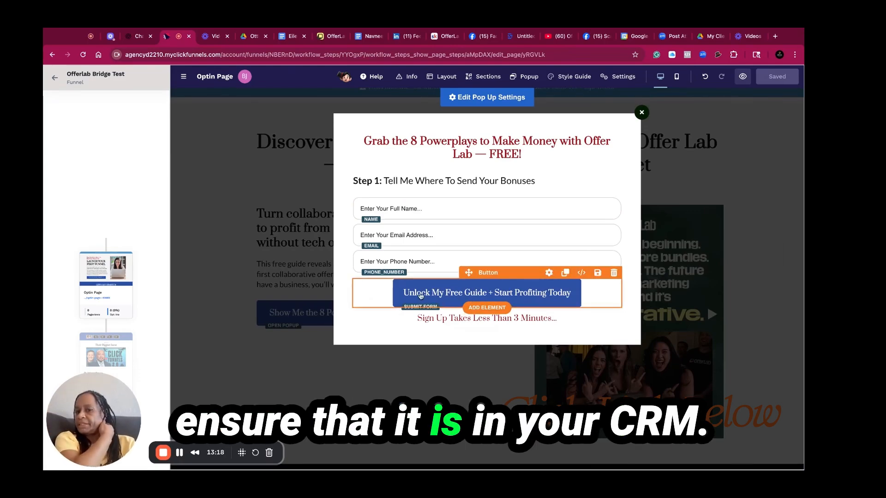
pyautogui.click(277, 346)
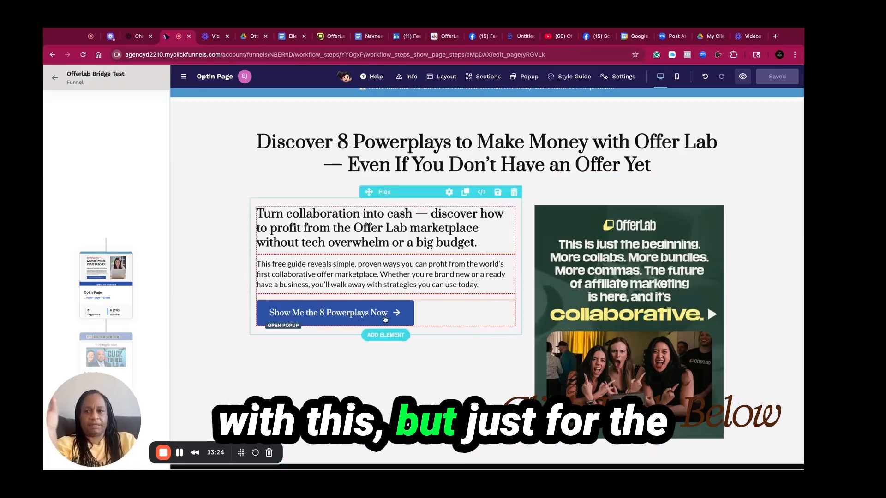
# Open the funnel's Bridge Page and look over its headline and video section
pyautogui.click(115, 346)
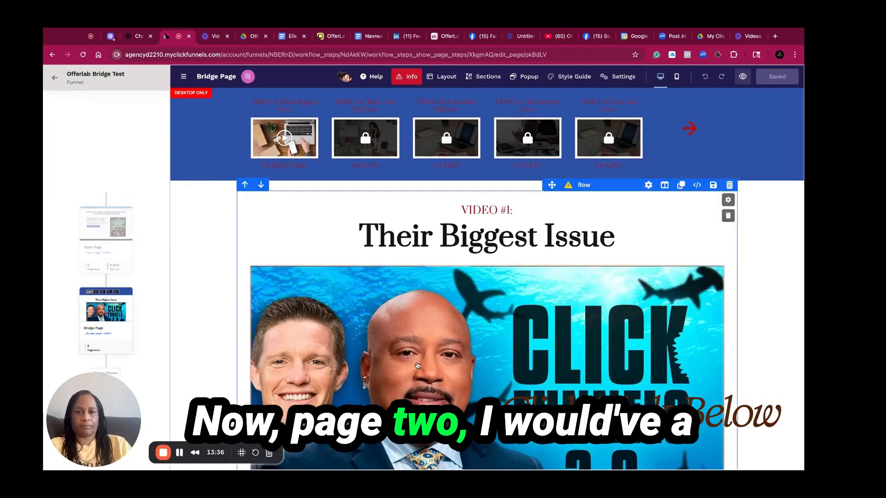
pyautogui.click(439, 350)
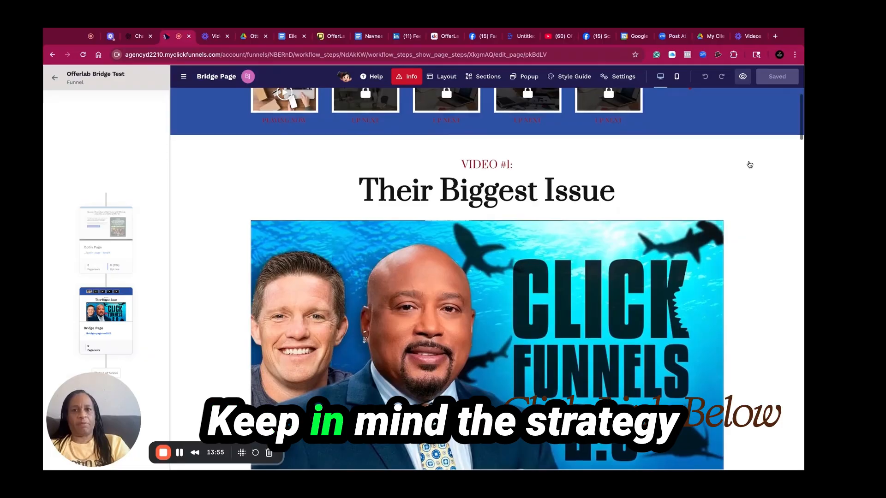
pyautogui.scroll(2, 750, 165)
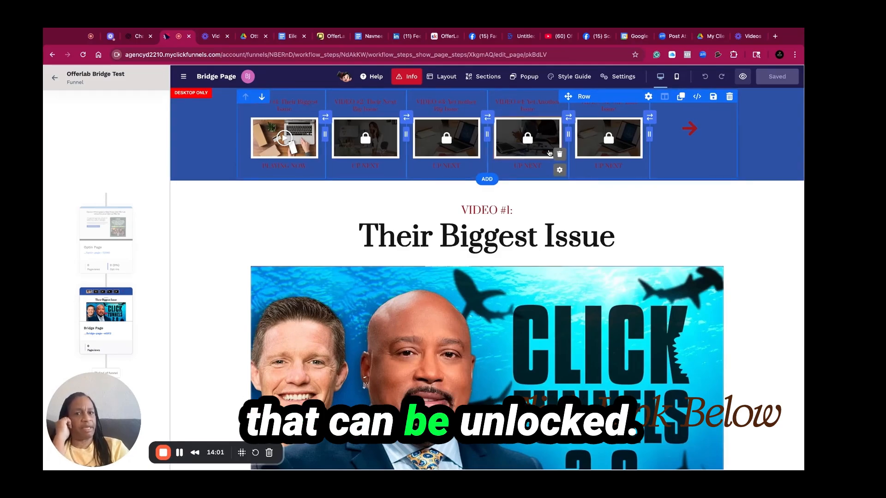
pyautogui.scroll(-3, 651, 133)
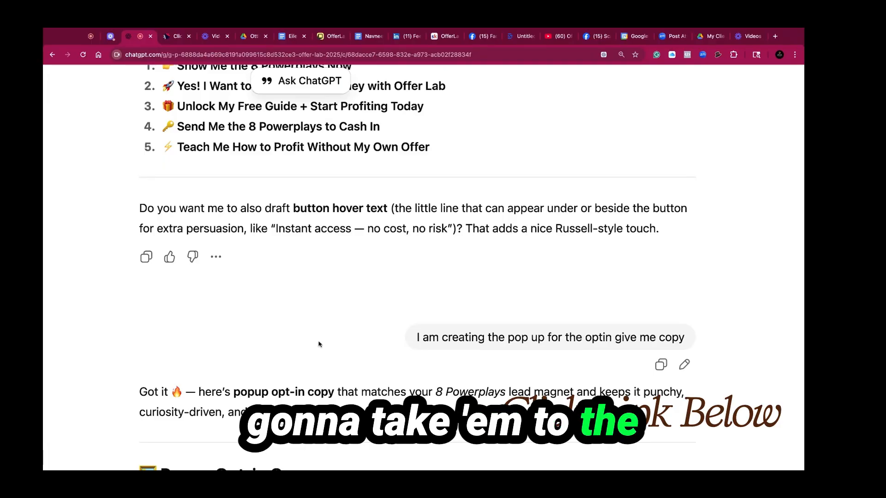
pyautogui.scroll(-5, 409, 434)
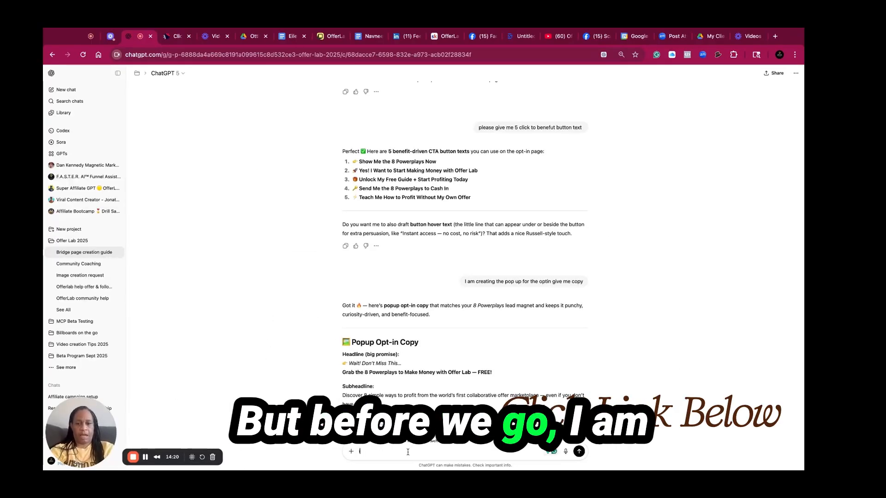
# Ask ChatGPT for bridge page copy that sends visitors to the Offer Lab program
pyautogui.write('working')
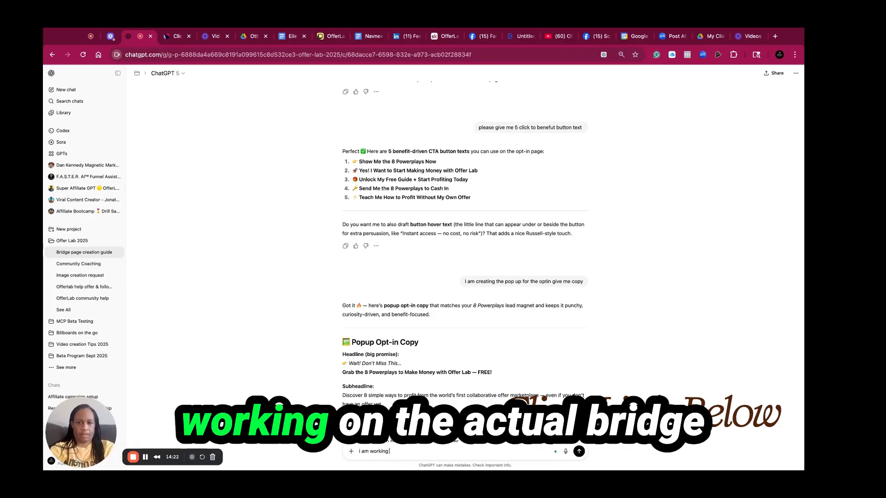
pyautogui.write(' on the actual bridg')
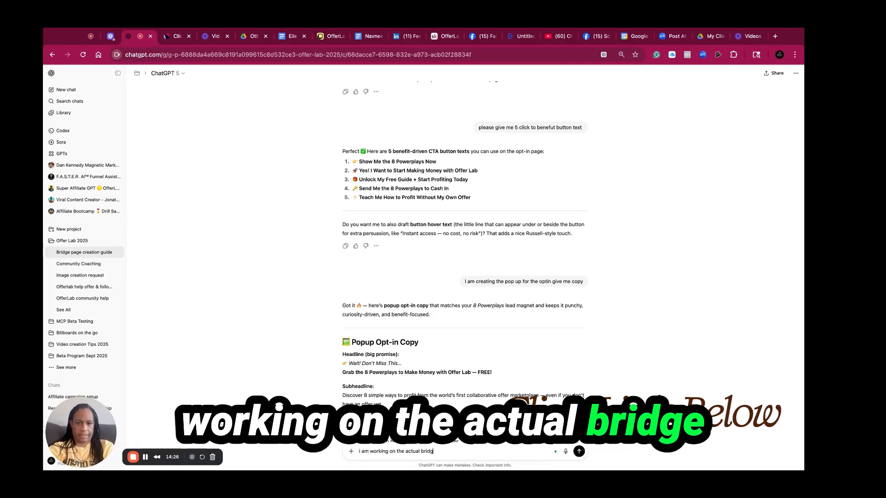
pyautogui.write('e page thaet goes to the')
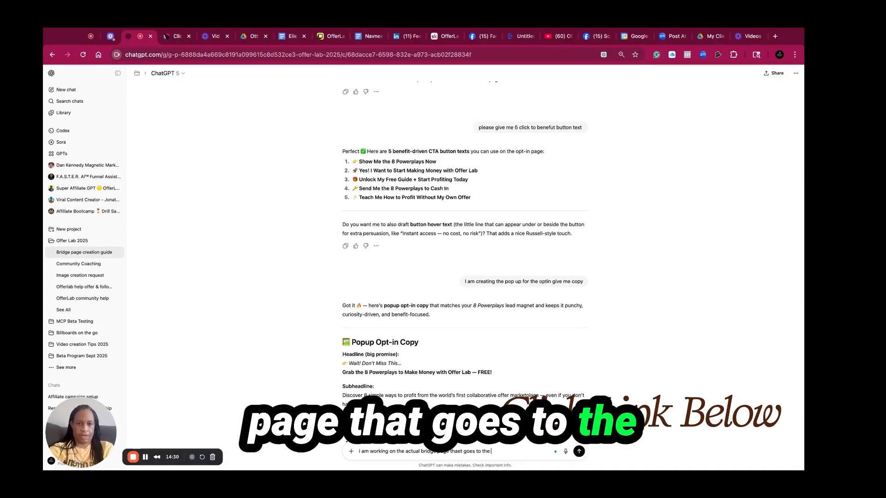
pyautogui.write(' offer')
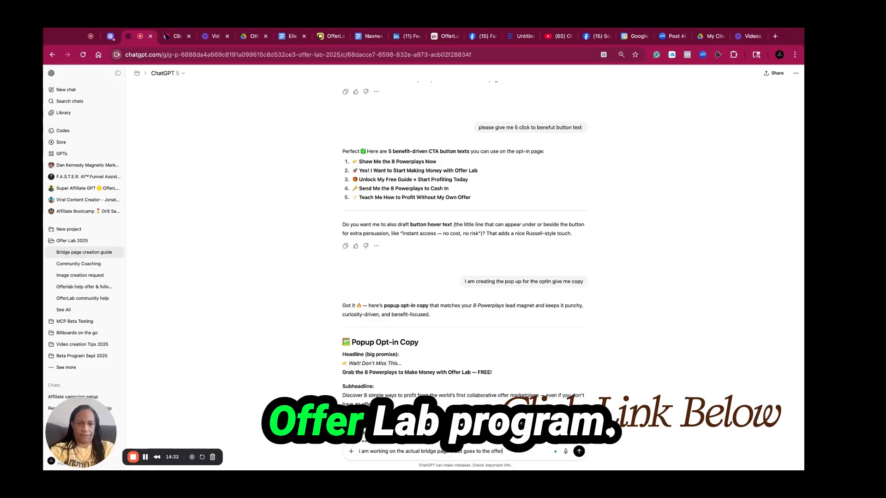
pyautogui.write(' lab pro')
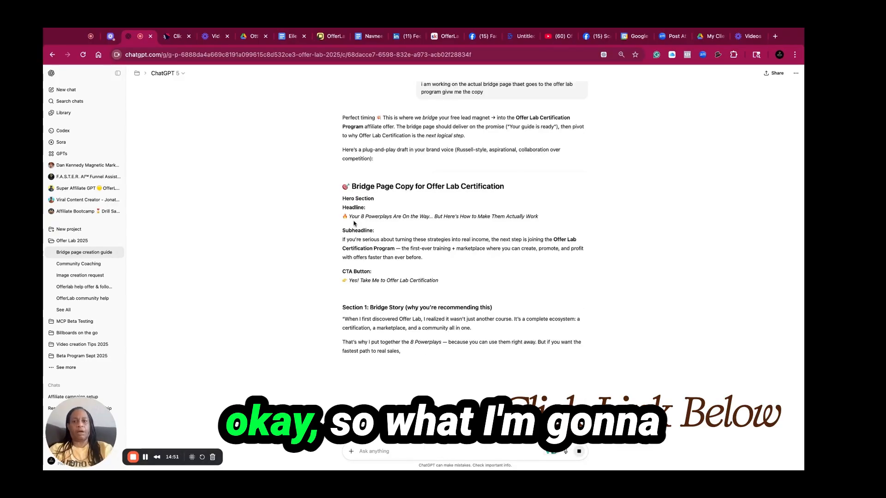
# Add a sub headline reading Your 8 Powerplays Are On the Way… But Here's How to Make Them Actually Work above the bridge page headline
pyautogui.hotkey('ctrl', 'Tab')
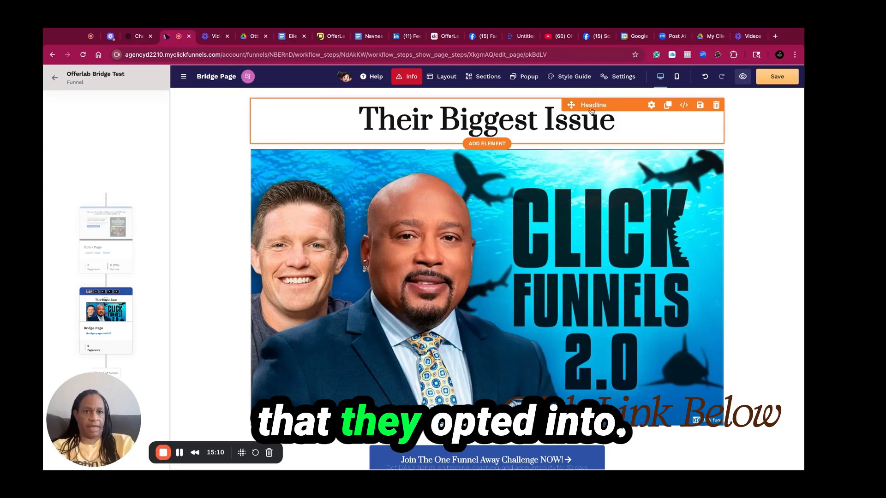
pyautogui.click(591, 108)
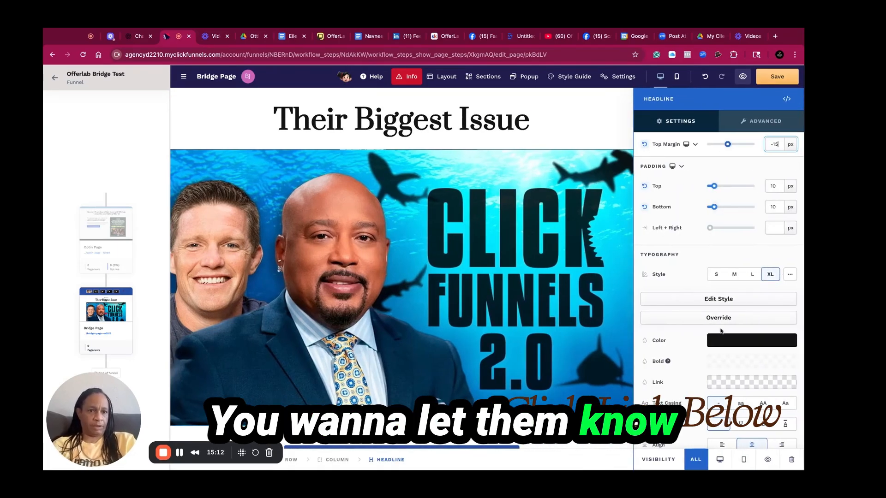
pyautogui.click(356, 215)
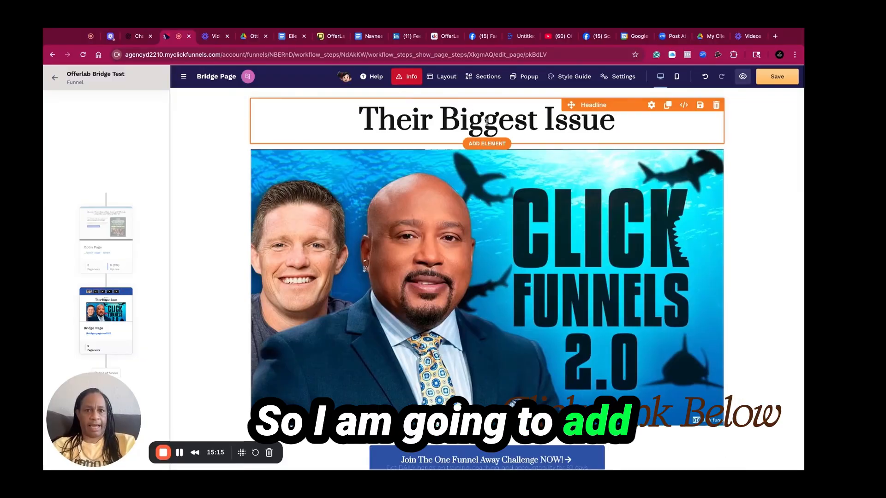
pyautogui.click(487, 143)
pyautogui.click(765, 225)
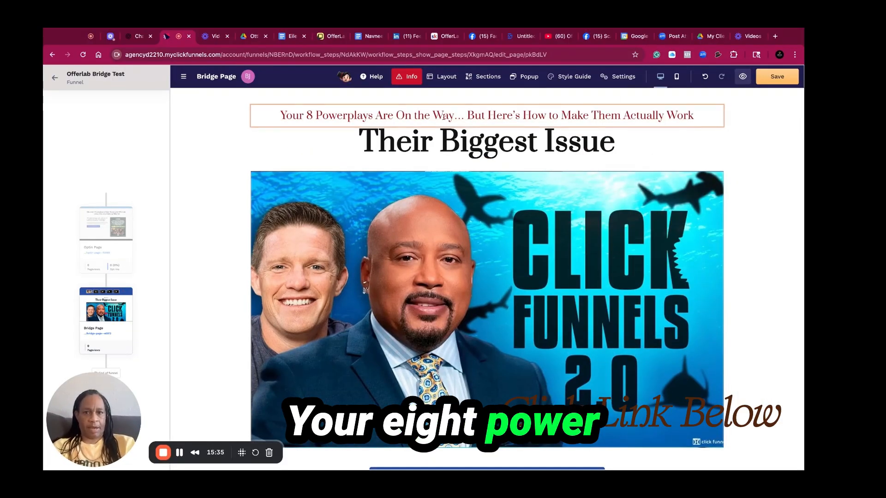
# Add an animation to the new sub headline in its advanced settings
pyautogui.click(487, 115)
pyautogui.click(487, 115)
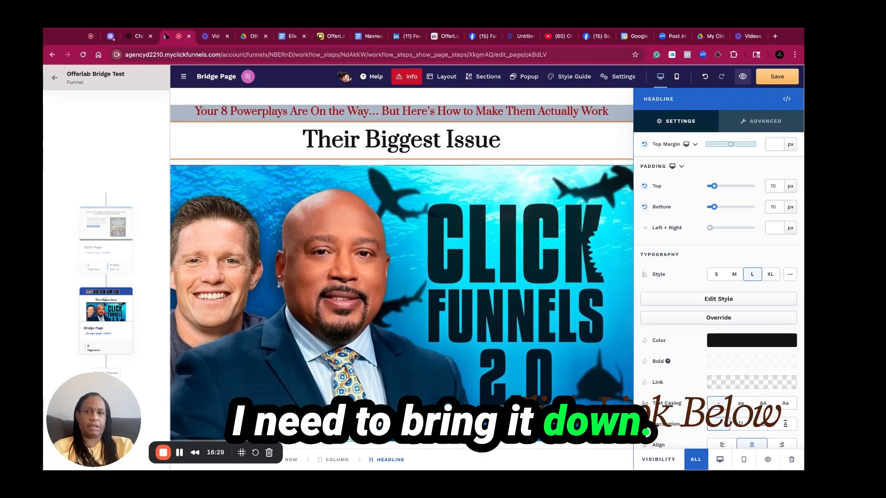
pyautogui.click(488, 153)
pyautogui.click(388, 115)
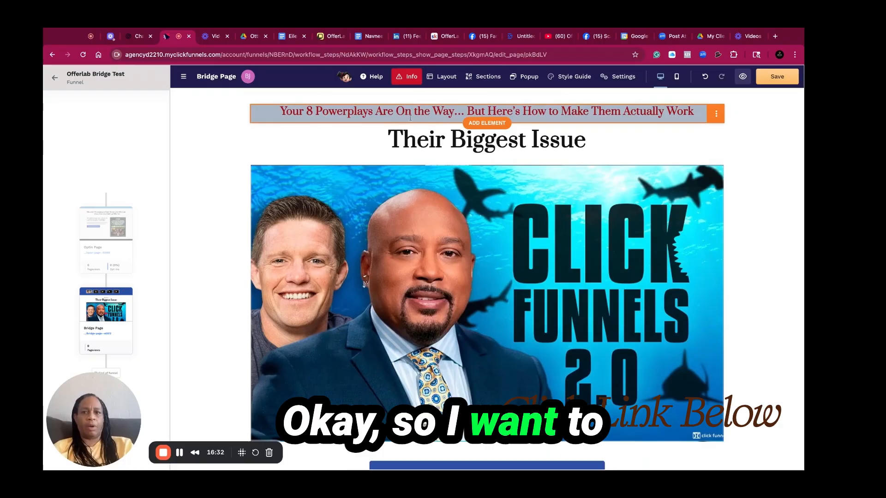
pyautogui.click(388, 115)
pyautogui.click(582, 128)
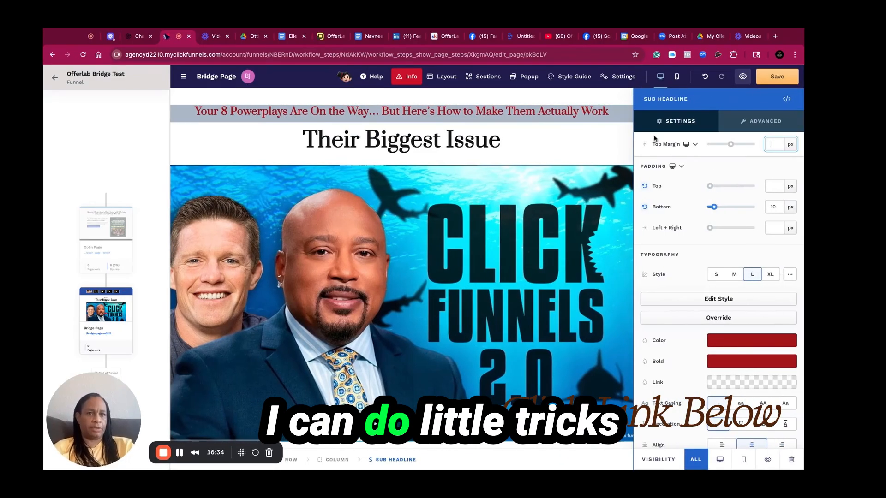
pyautogui.click(764, 130)
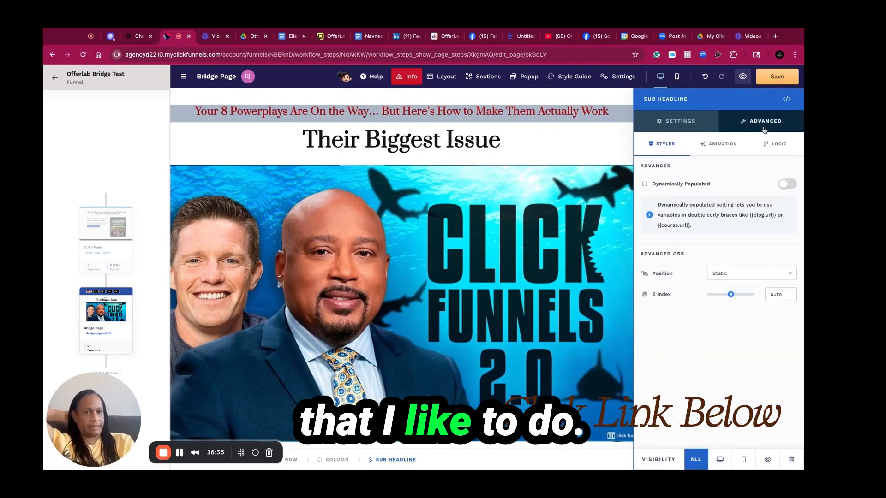
pyautogui.click(722, 144)
pyautogui.click(789, 166)
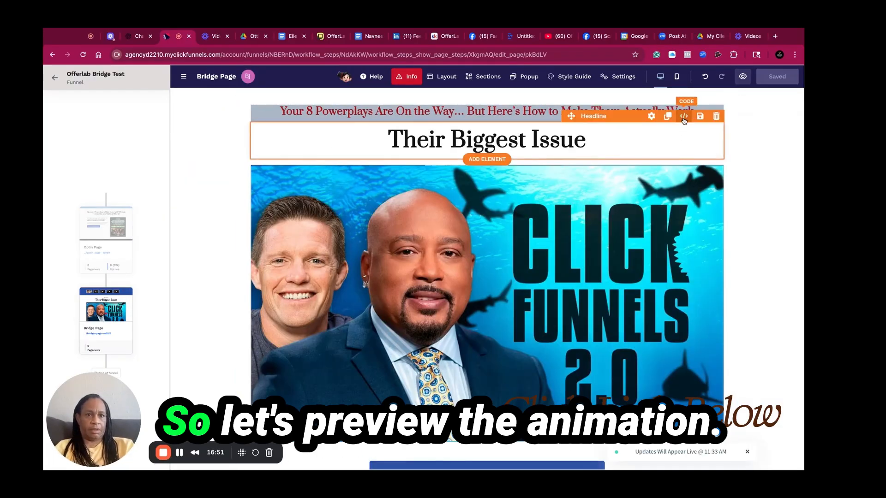
# Change the sub headline to read Your 8 Powerplays Are On the Way To Your Email… But Here's How to Make Them Actually Work
pyautogui.click(614, 110)
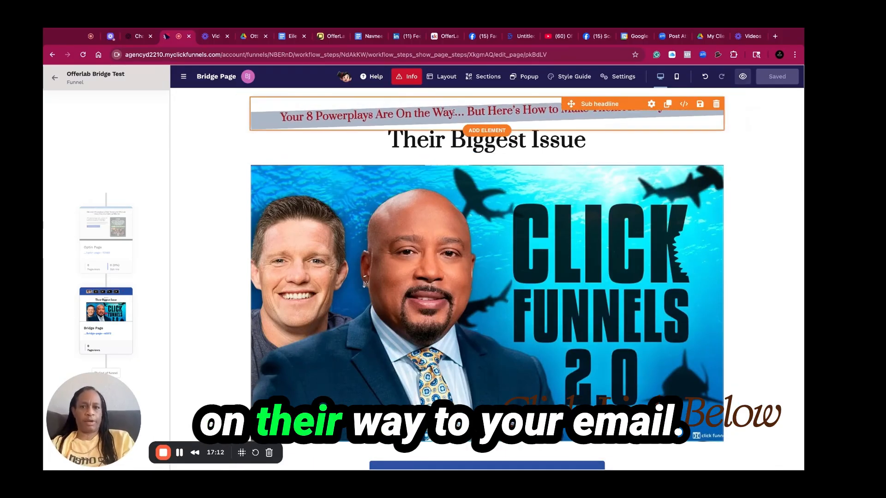
pyautogui.click(461, 111)
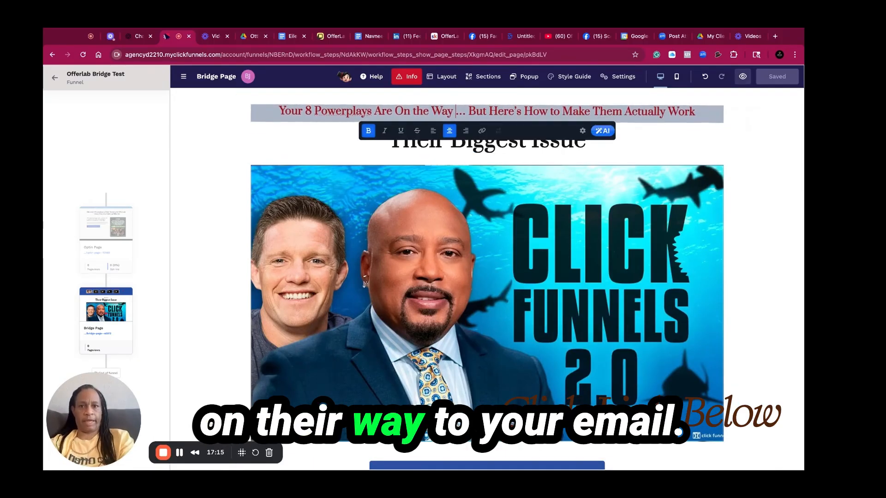
pyautogui.write('To Your ')
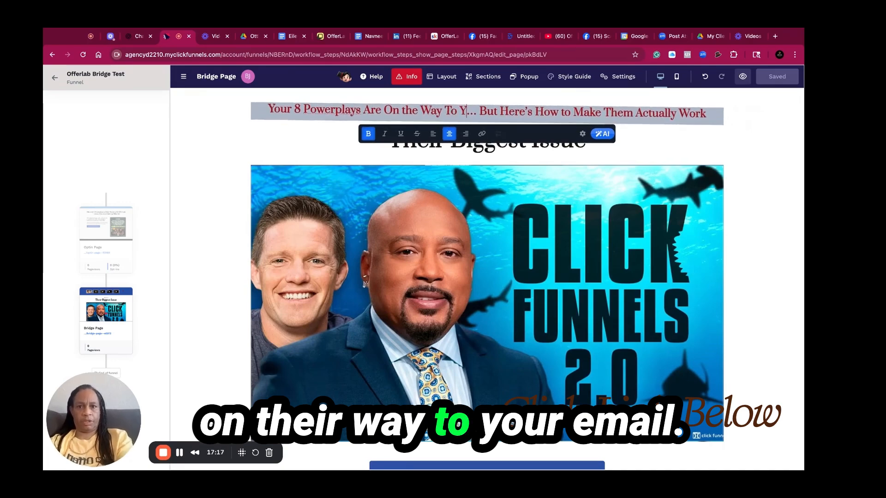
pyautogui.write('Em')
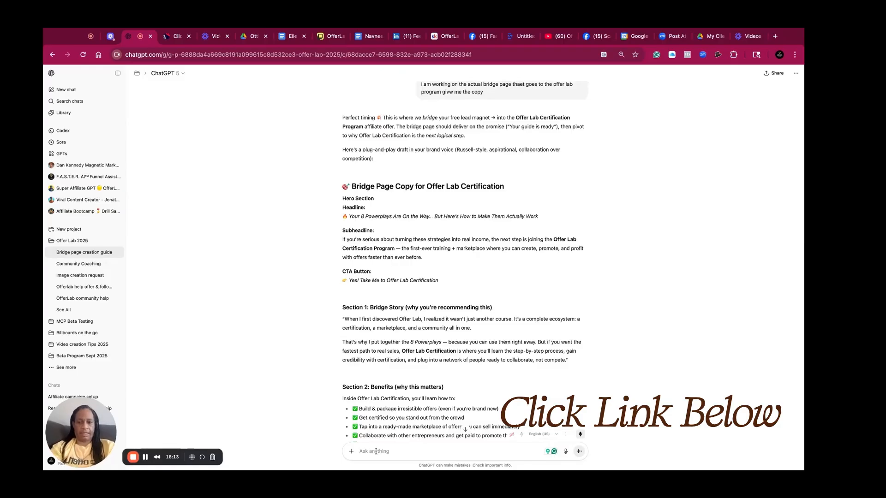
# Ask ChatGPT for 5 headlines addressing pain
pyautogui.write('can you give me 5 headlines')
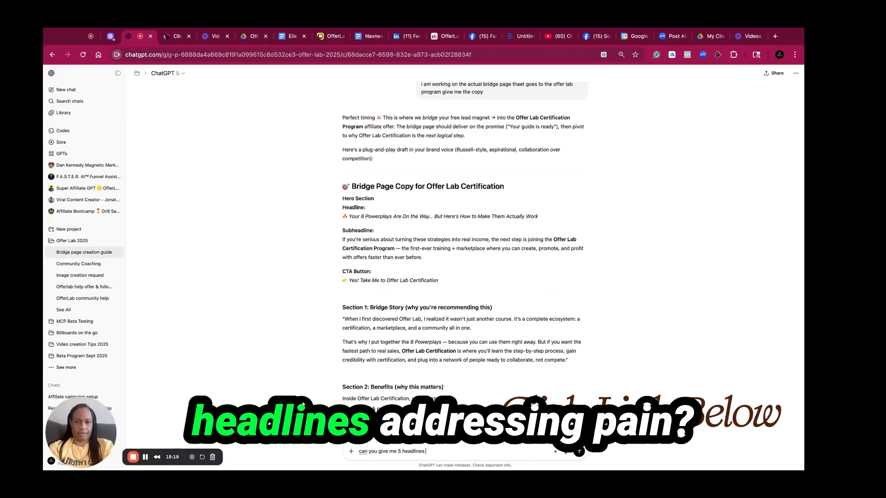
pyautogui.write(' addres')
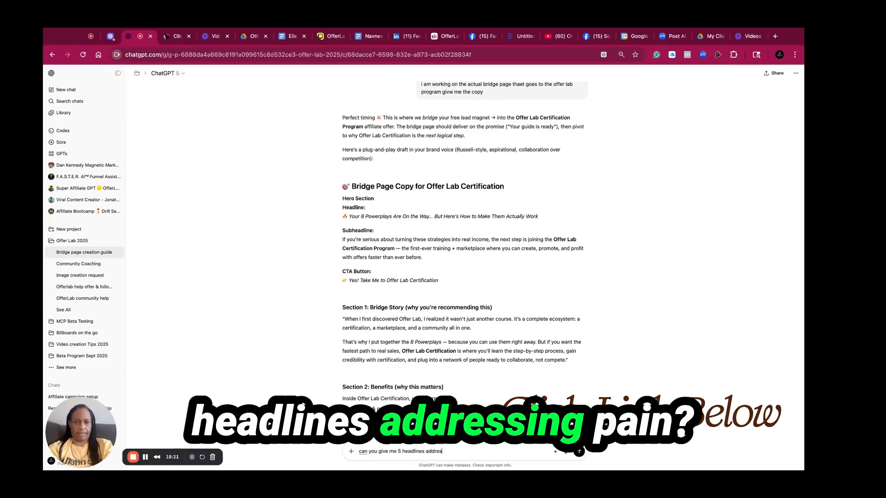
pyautogui.write('sing')
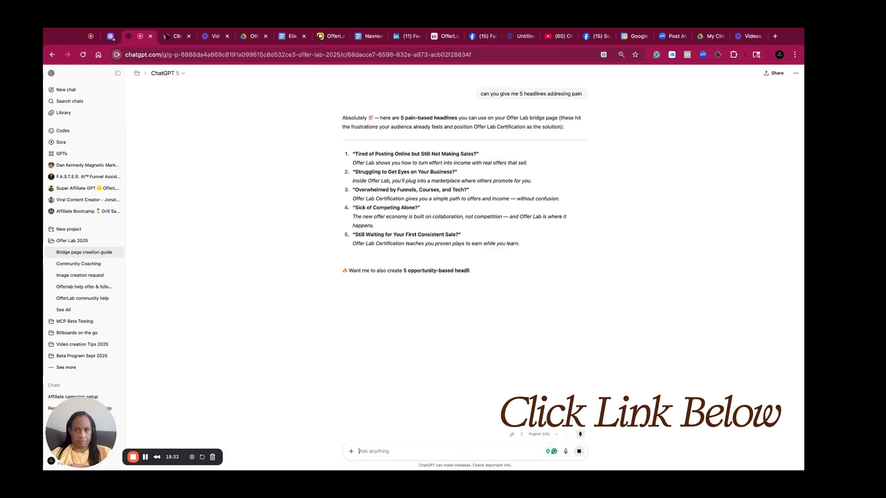
# Replace the Their Biggest Issue headline with "Struggling to Get Eyes on Your Business?" copied from ChatGPT
pyautogui.doubleClick(377, 175)
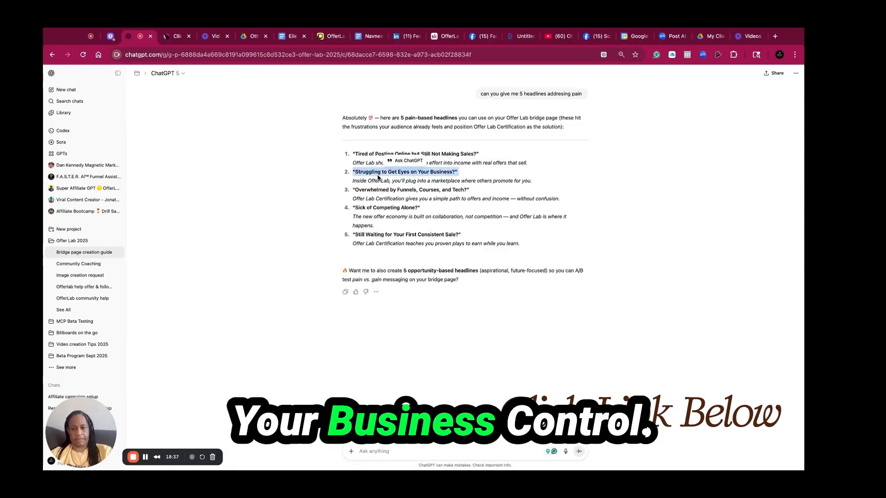
pyautogui.click(167, 38)
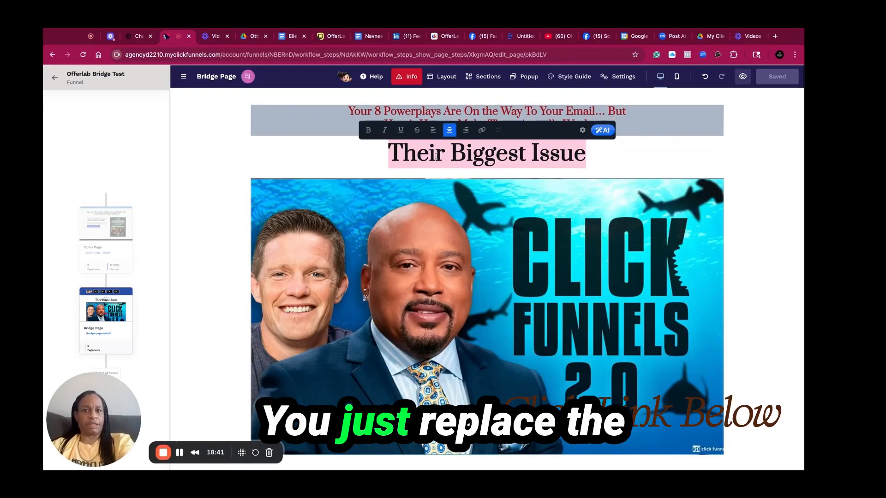
pyautogui.write('"Struggling to Get Eyes on Your Business?"')
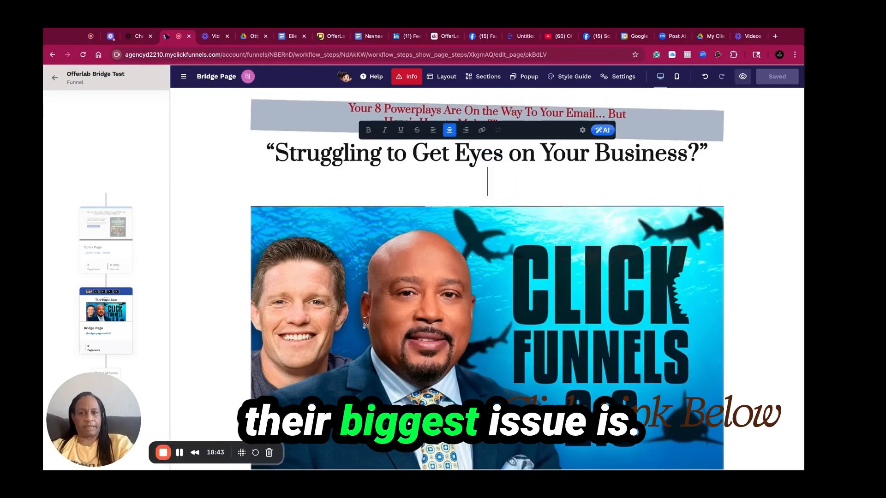
# Remove the empty line under the headline and review the video and call-to-action button elements on the bridge page
pyautogui.press('BackSpace')
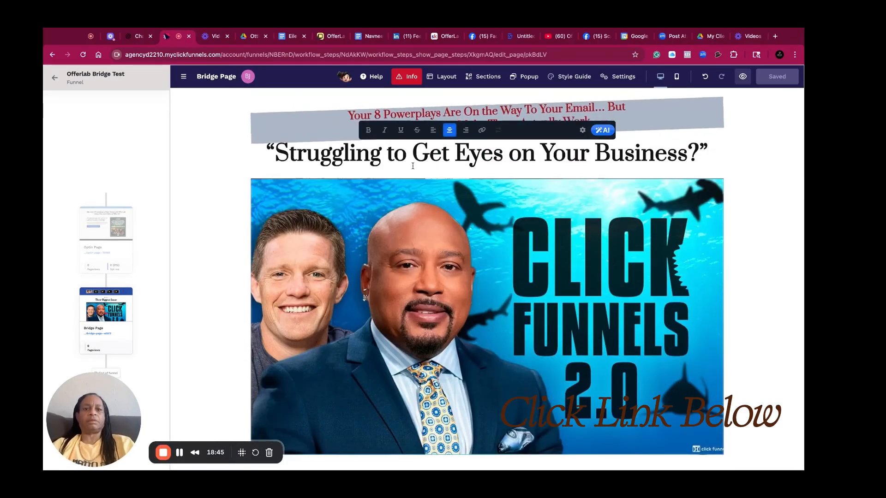
pyautogui.click(381, 280)
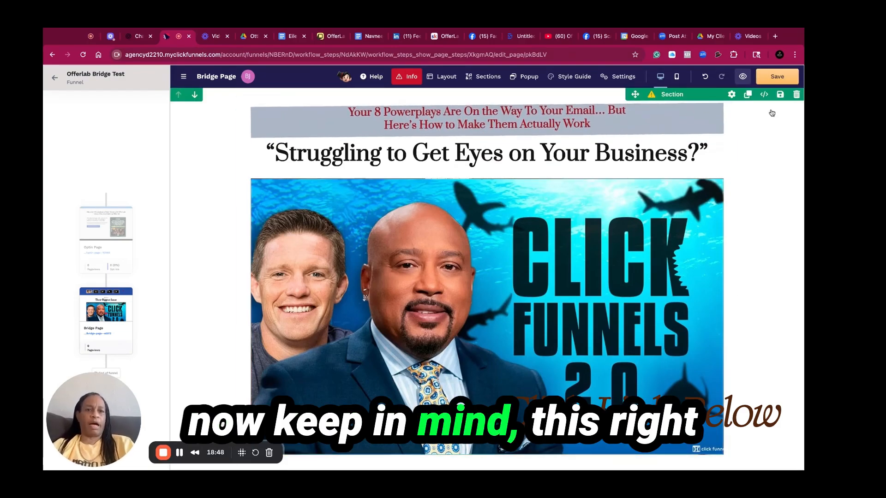
pyautogui.click(526, 265)
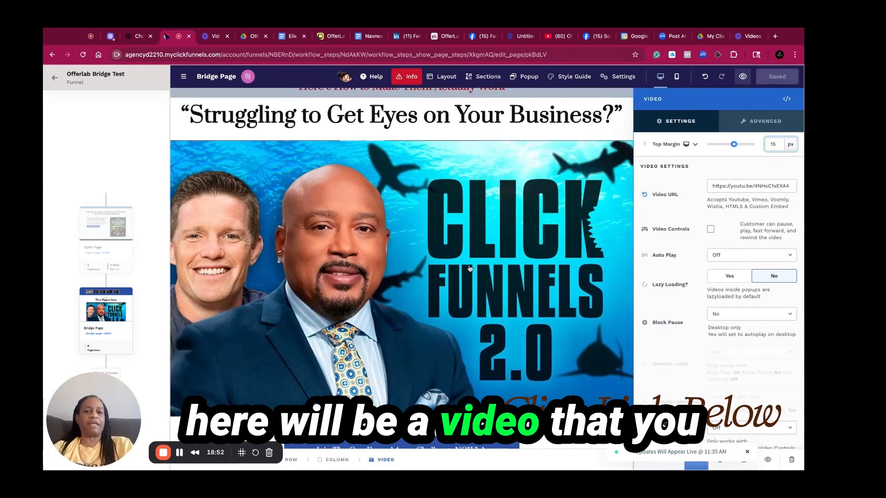
pyautogui.click(470, 270)
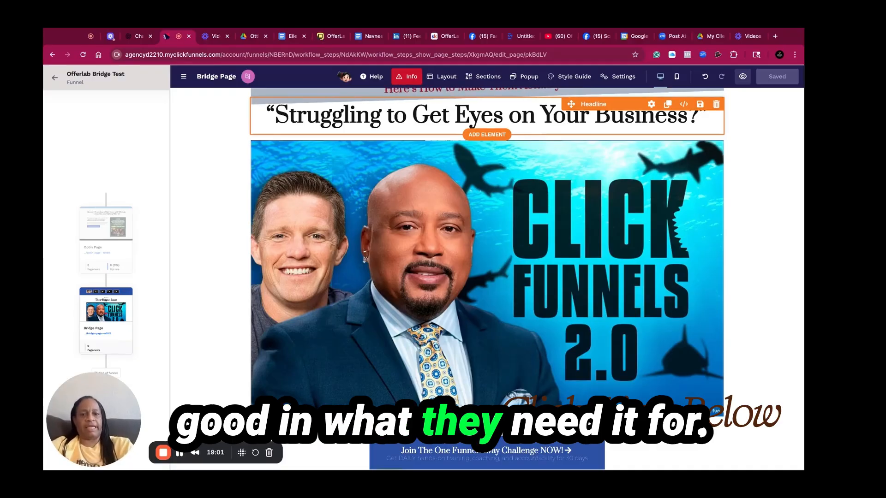
pyautogui.click(405, 454)
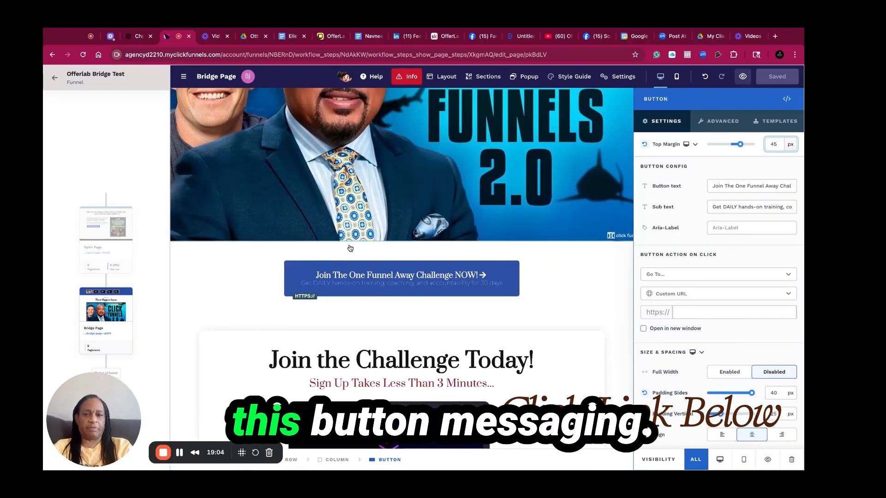
# Ask ChatGPT for 5 click-to-benefit button texts for the button that takes visitors to the certification
pyautogui.click(135, 37)
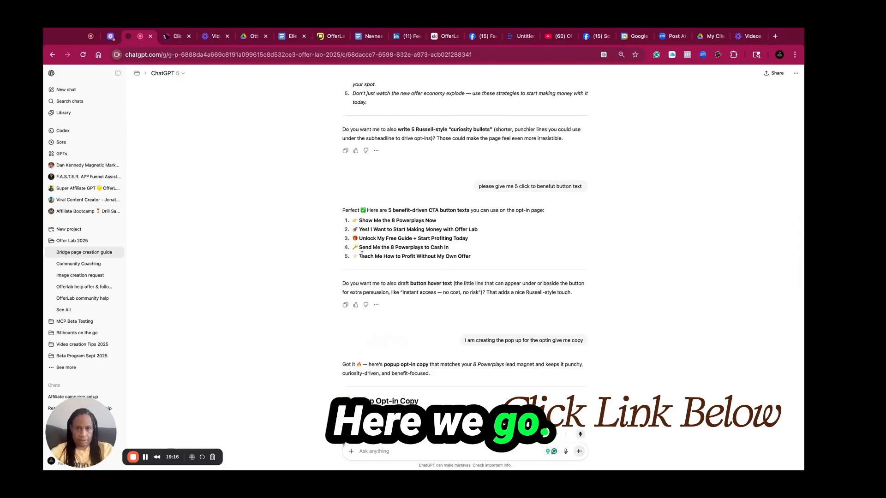
pyautogui.write('give me')
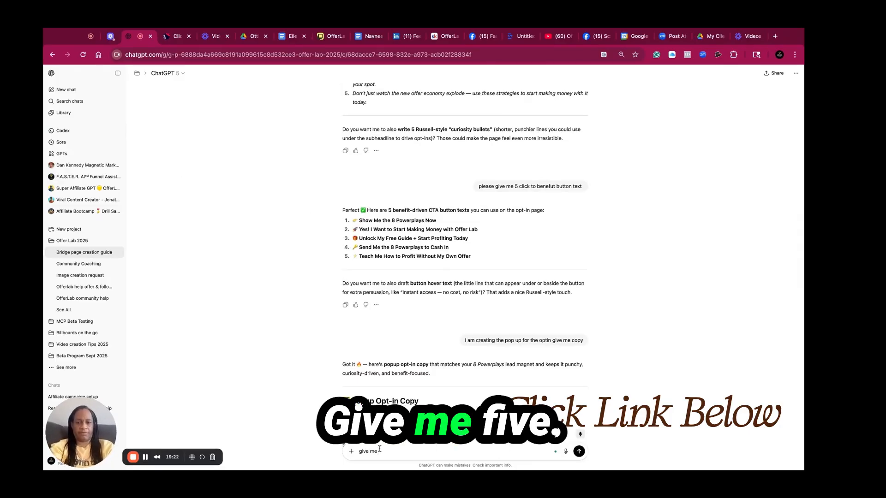
pyautogui.write(' 5 click')
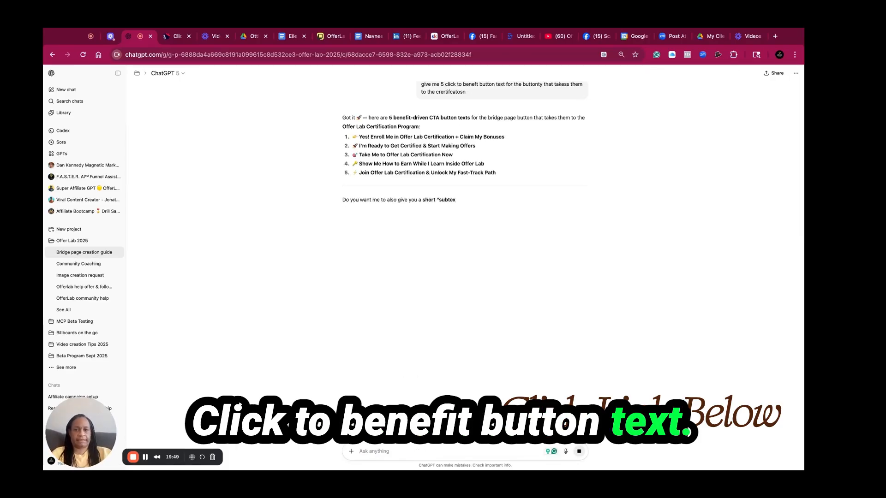
# Replace the call-to-action button text with "Join Offer Lab Certification & Unlock My Fast-Track Path" copied from ChatGPT
pyautogui.scroll(4, 415, 306)
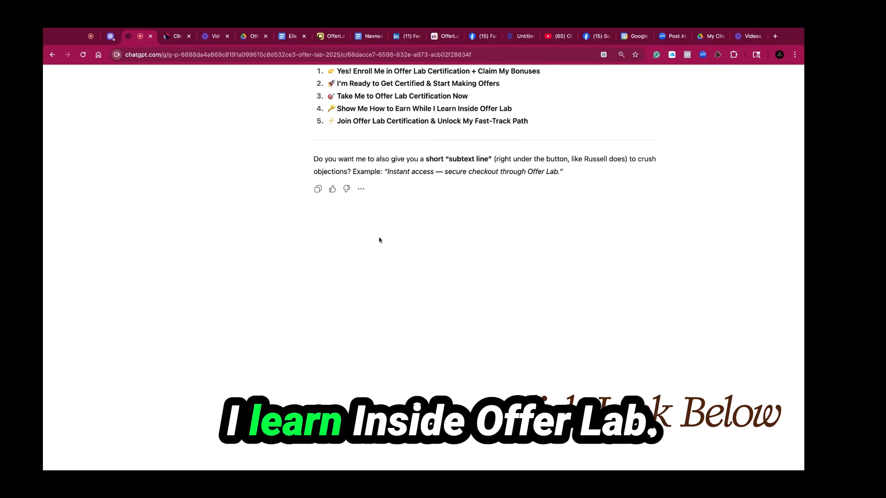
pyautogui.moveTo(516, 113); pyautogui.dragTo(437, 109)
pyautogui.moveTo(336, 122); pyautogui.dragTo(528, 122)
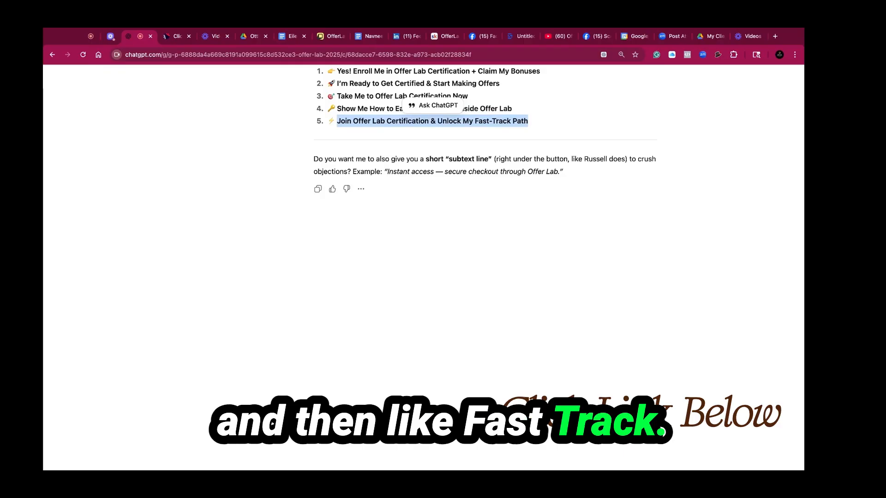
pyautogui.click(178, 37)
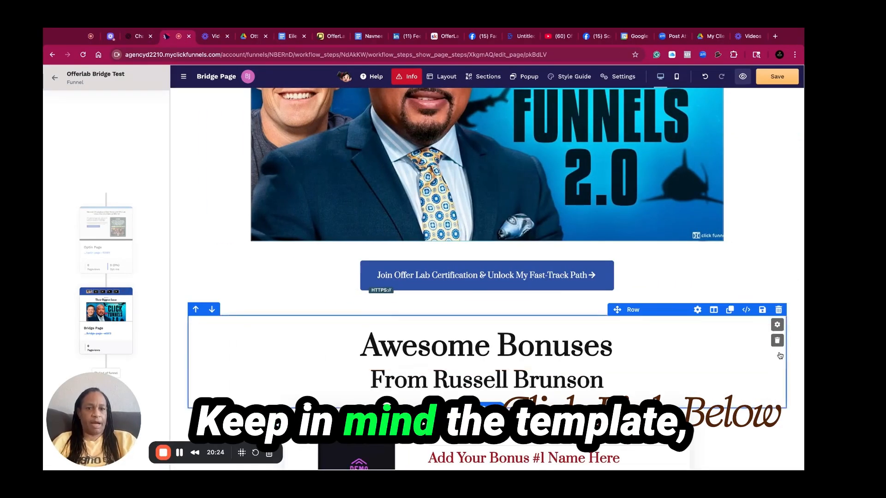
# Delete the Awesome Bonuses From Russell Brunson heading row above the bonus cards
pyautogui.click(801, 368)
pyautogui.click(750, 323)
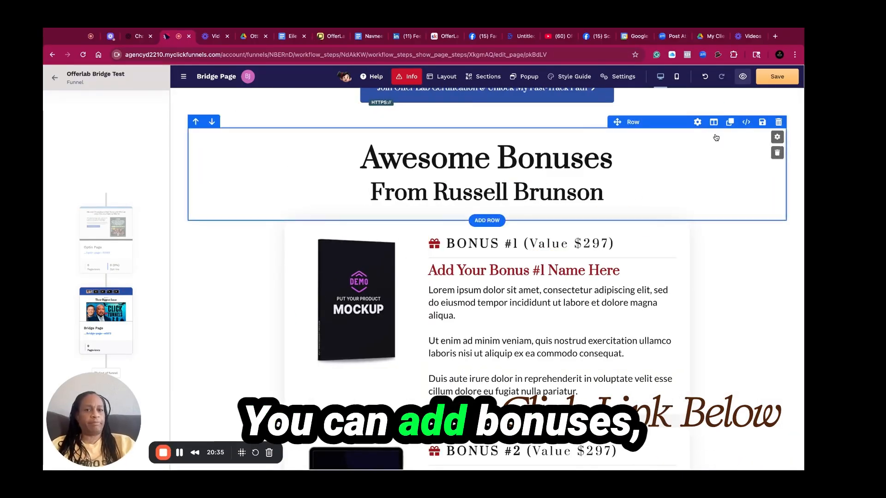
pyautogui.click(779, 122)
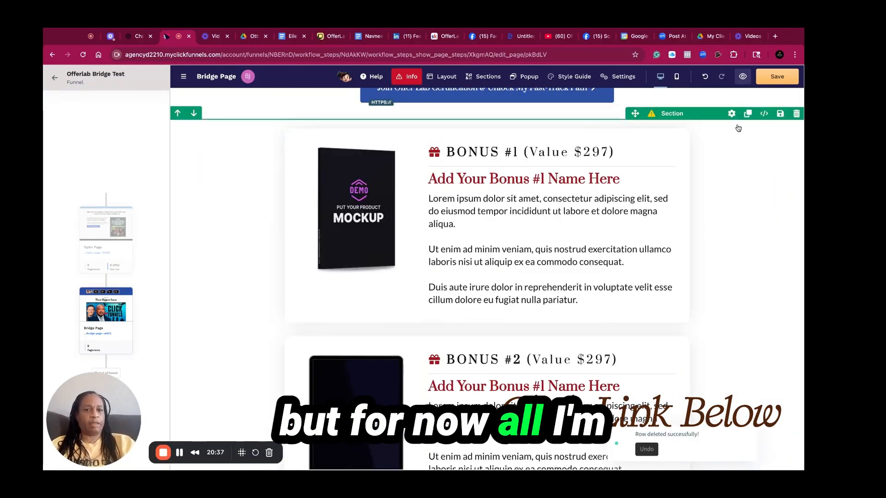
pyautogui.click(794, 118)
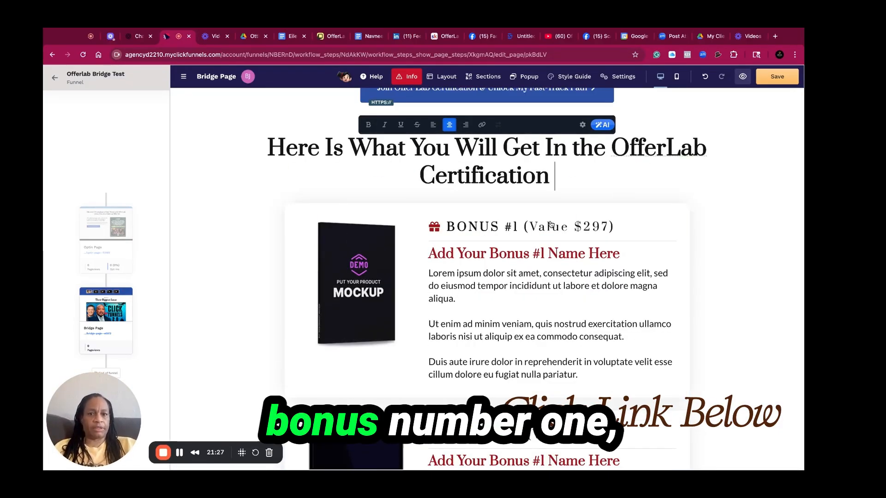
# Rename the first bonus title to Weekly Coaching Calls with Russell Brunson and Doug Boughton
pyautogui.tripleClick(500, 255)
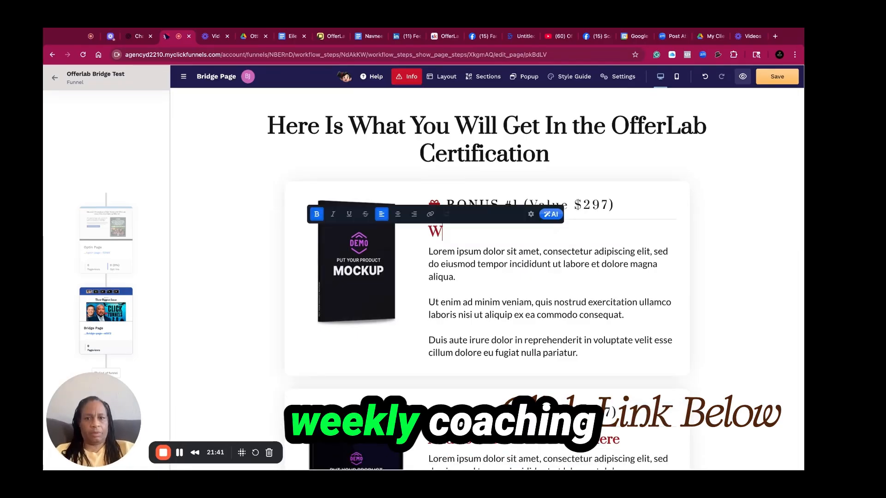
pyautogui.write('kly')
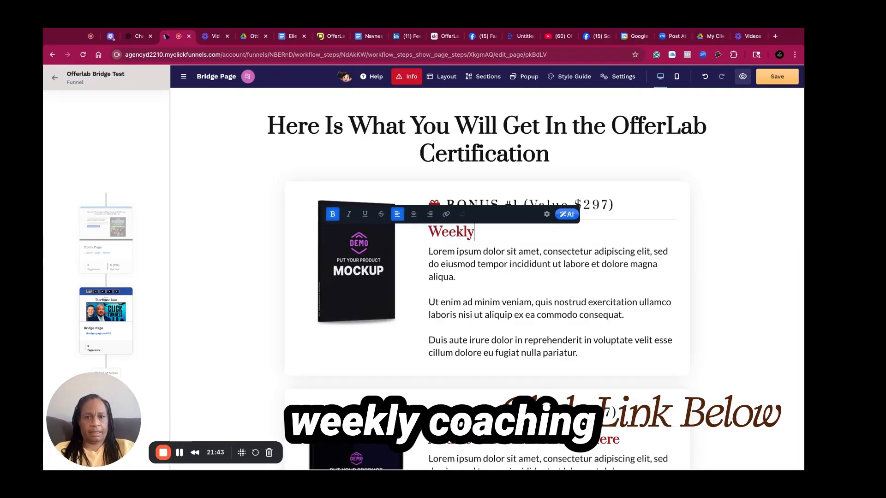
pyautogui.write(' Coaching C')
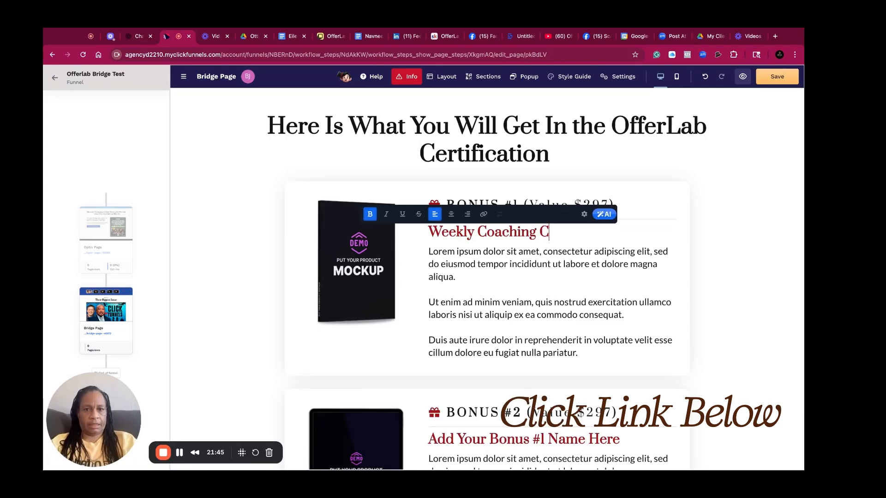
pyautogui.write('alls with R')
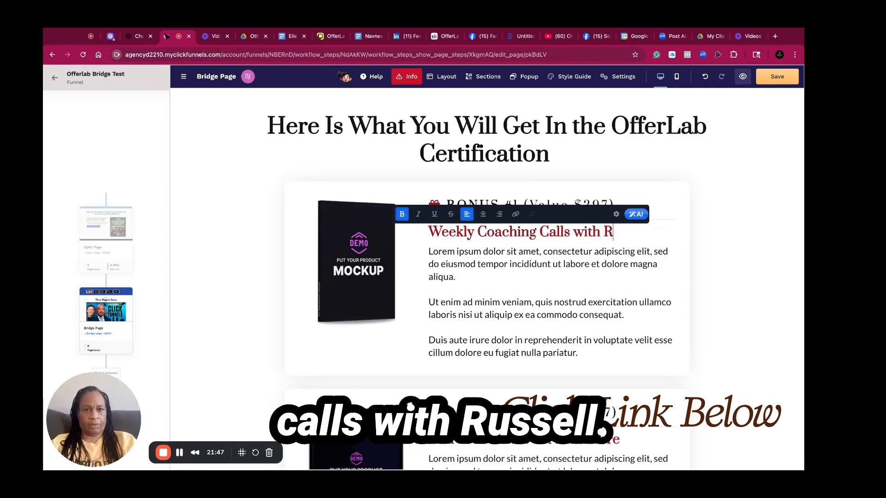
pyautogui.write('ussell Brunson and Dou')
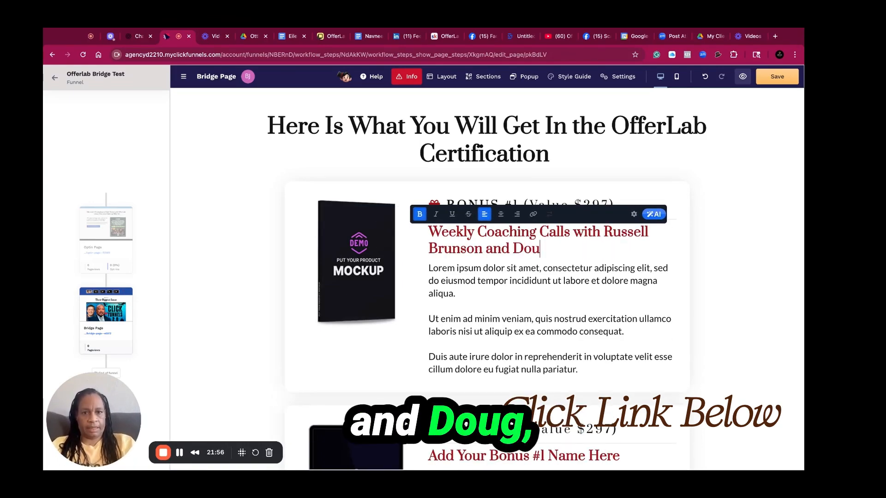
pyautogui.write('gh')
pyautogui.press('BackSpace')
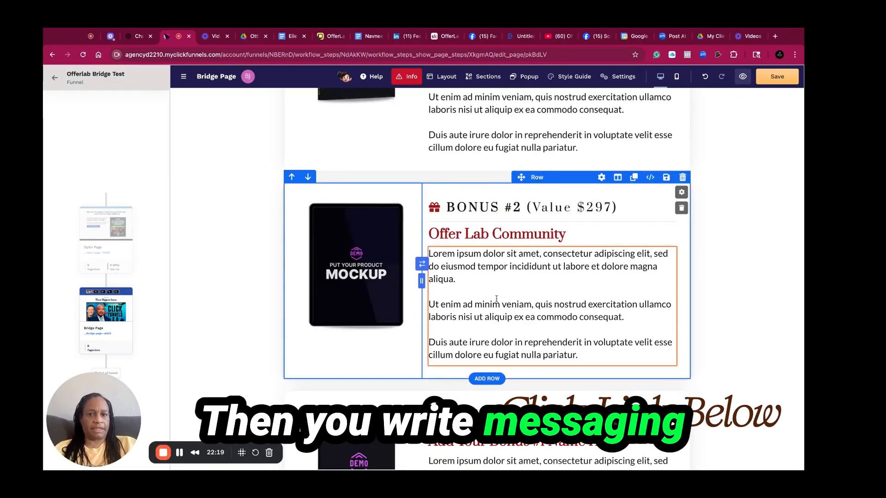
# Rename the third bonus title to Higher Payout
pyautogui.tripleClick(490, 414)
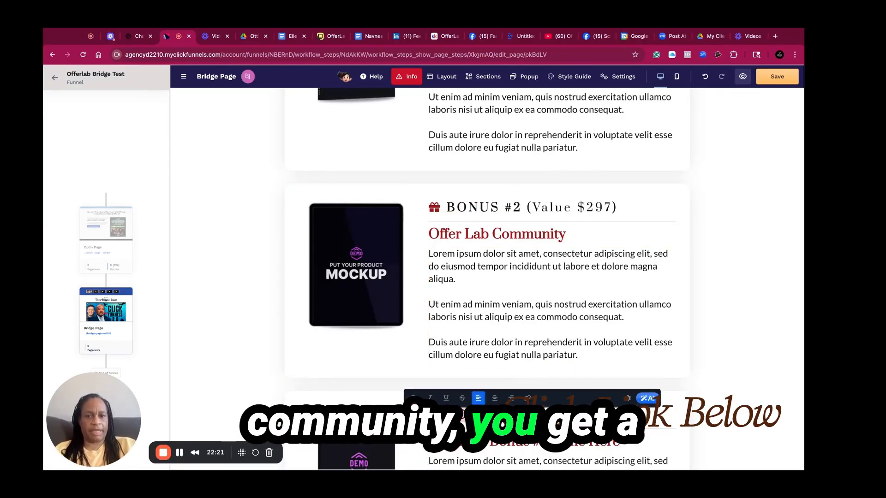
pyautogui.tripleClick(455, 446)
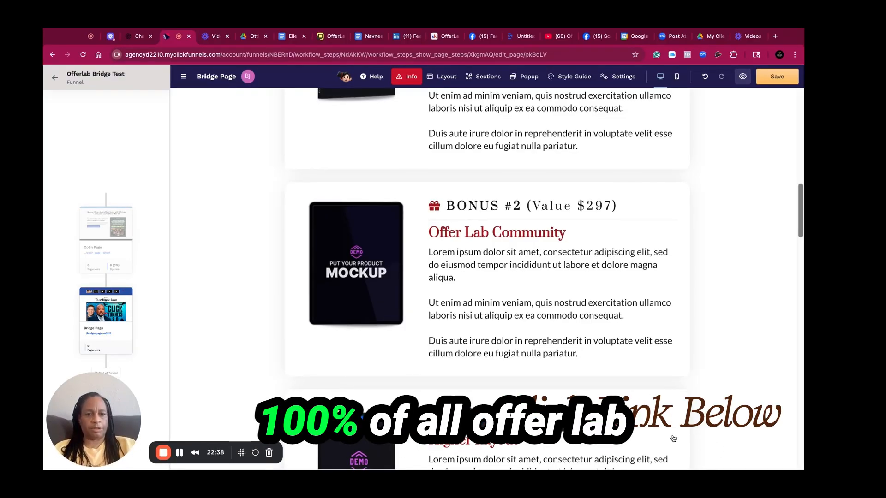
pyautogui.scroll(-5, 674, 441)
pyautogui.scroll(-3, 444, 291)
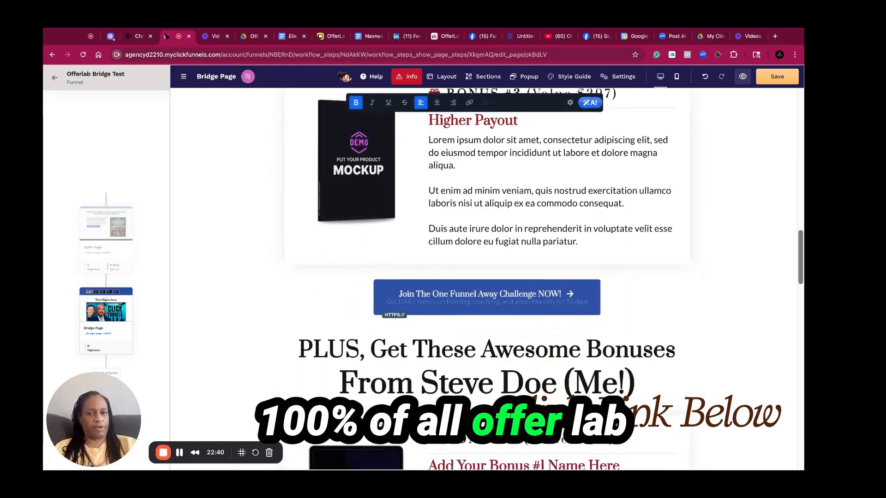
# Duplicate the Join Offer Lab Certification button under the hero image
pyautogui.click(752, 223)
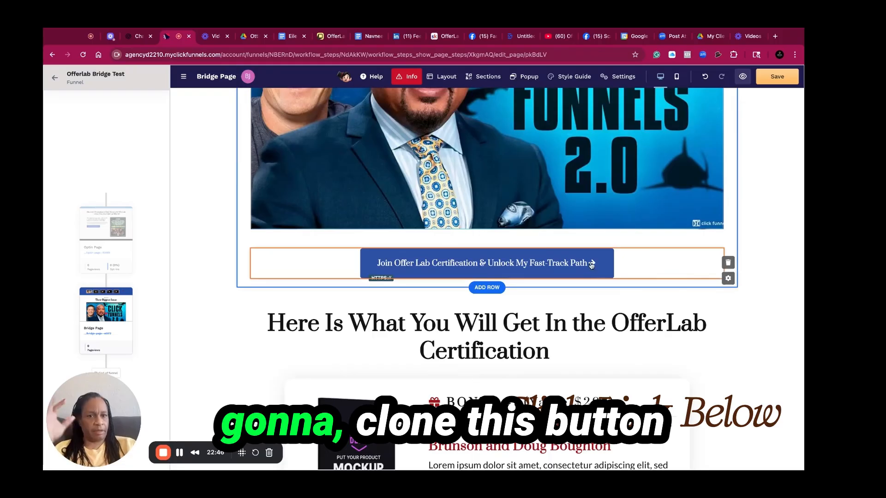
pyautogui.click(668, 244)
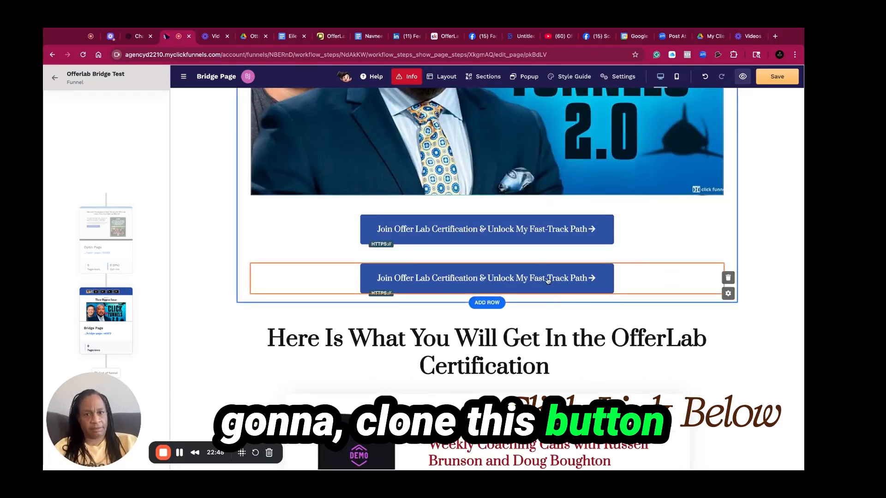
# Replace the Join The One Funnel Away Challenge button below the third bonus with the duplicated certification button
pyautogui.scroll(-2, 549, 282)
pyautogui.scroll(-8, 548, 281)
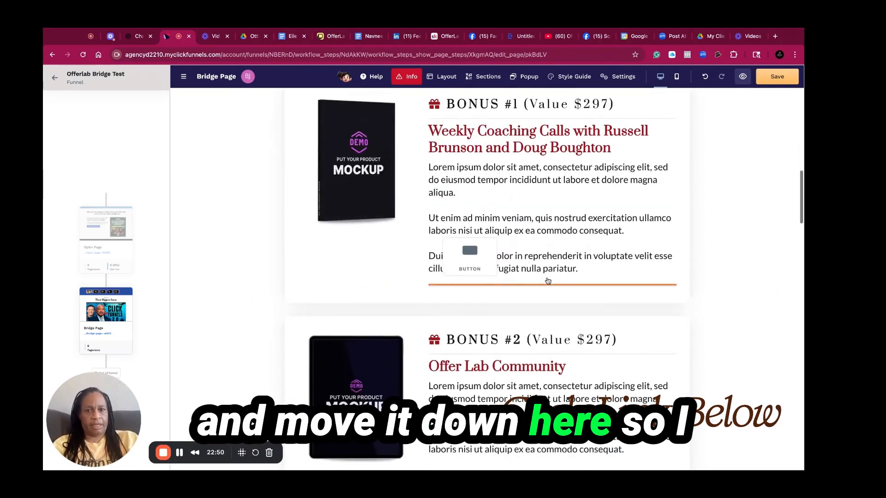
pyautogui.scroll(-5, 616, 359)
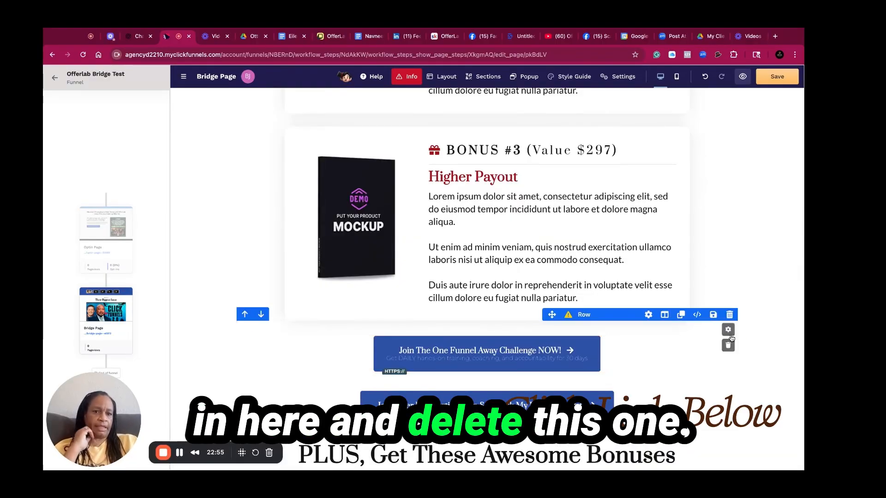
pyautogui.click(728, 346)
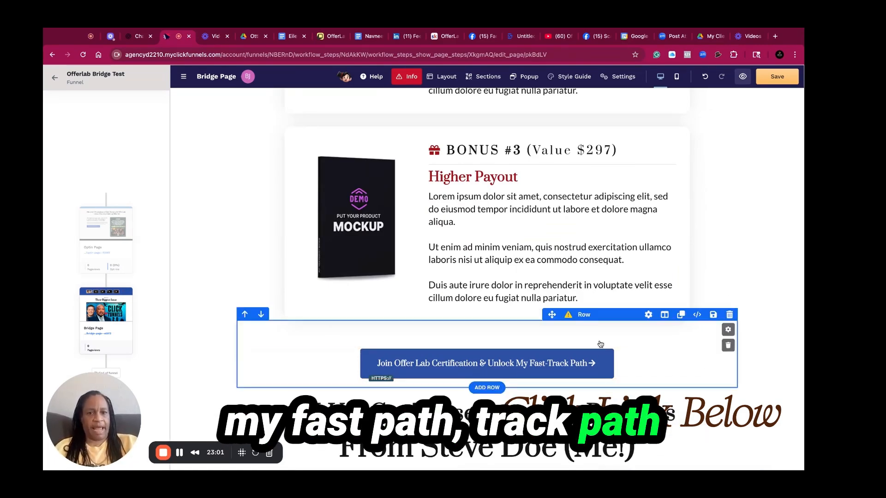
# Adjust the top padding of the lower button's row
pyautogui.click(568, 340)
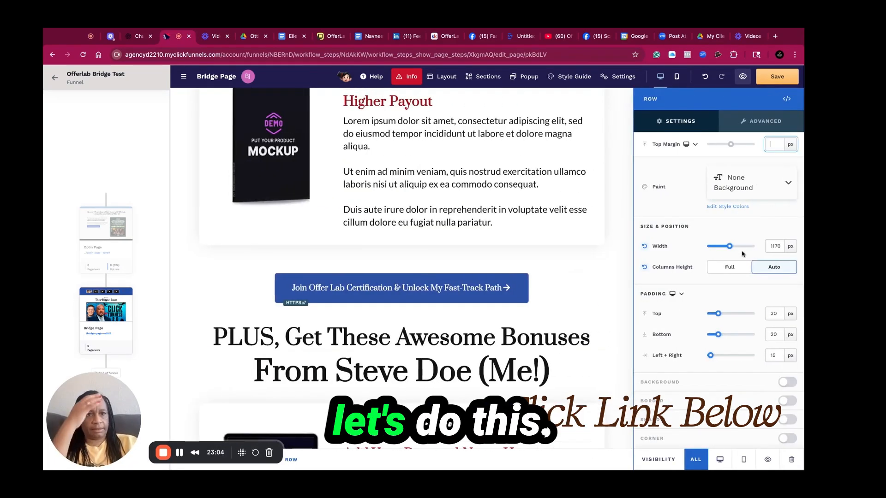
pyautogui.moveTo(718, 314); pyautogui.dragTo(724, 334)
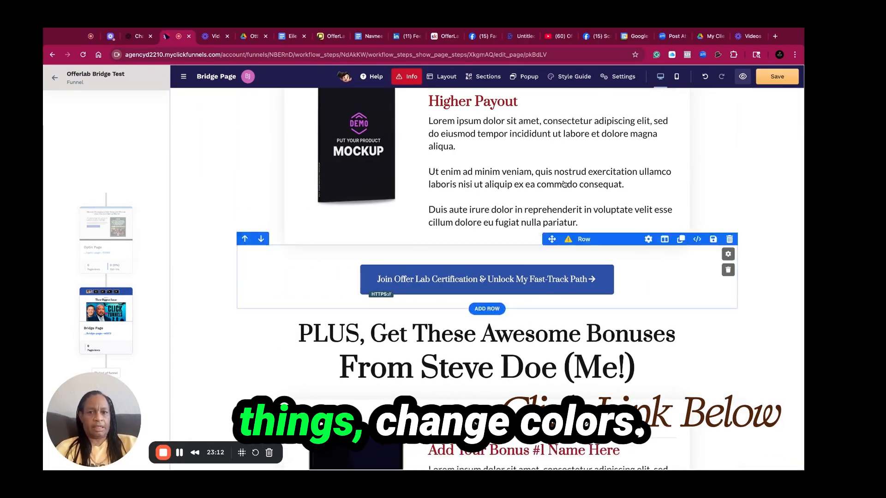
# Change the lower certification button's background color to red
pyautogui.click(503, 279)
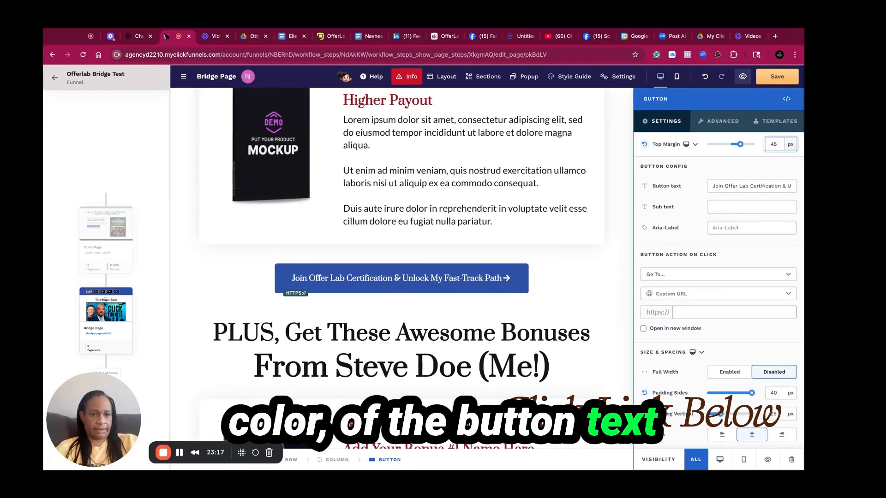
pyautogui.scroll(-4, 696, 428)
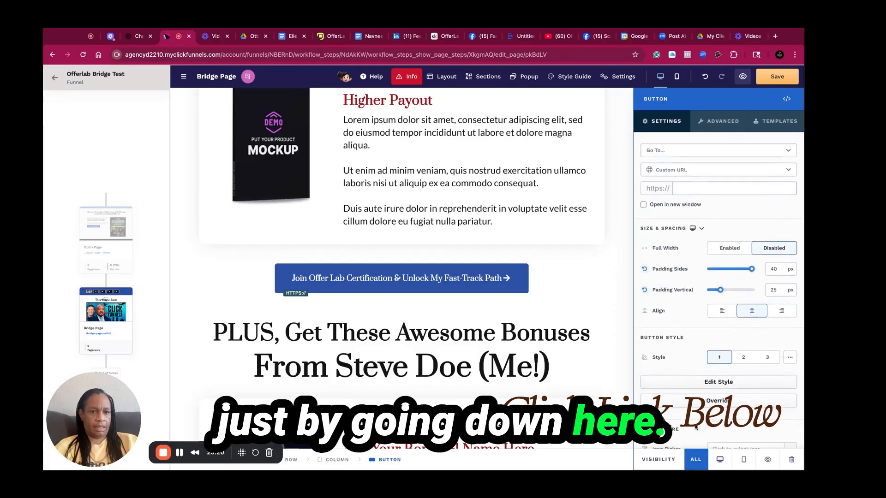
pyautogui.scroll(-5, 696, 428)
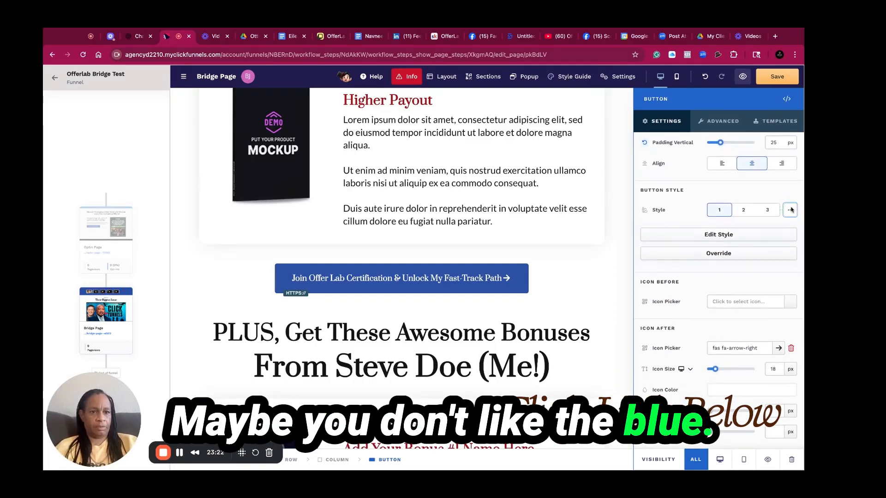
pyautogui.click(791, 210)
pyautogui.click(735, 275)
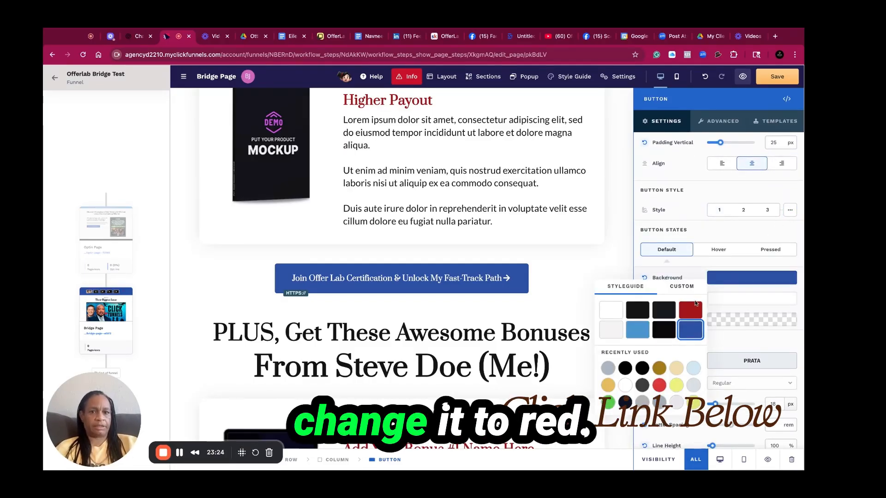
pyautogui.click(690, 314)
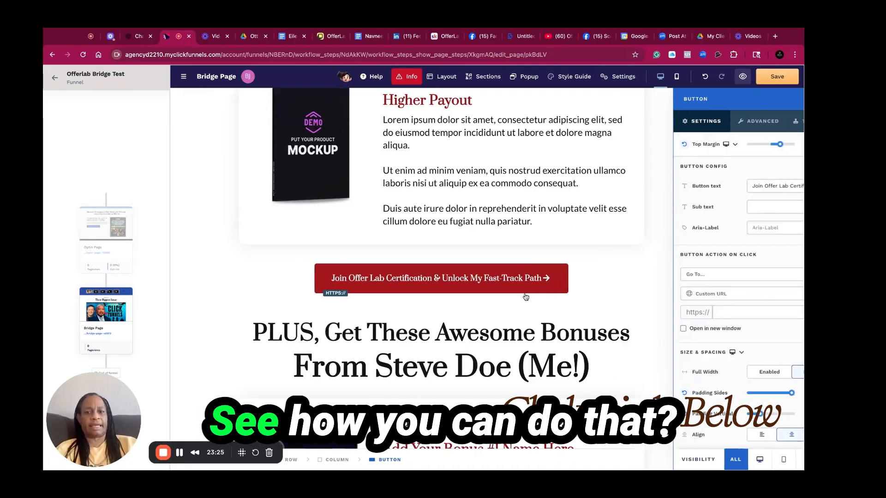
# Save the bridge page, choosing to save anyway
pyautogui.click(790, 77)
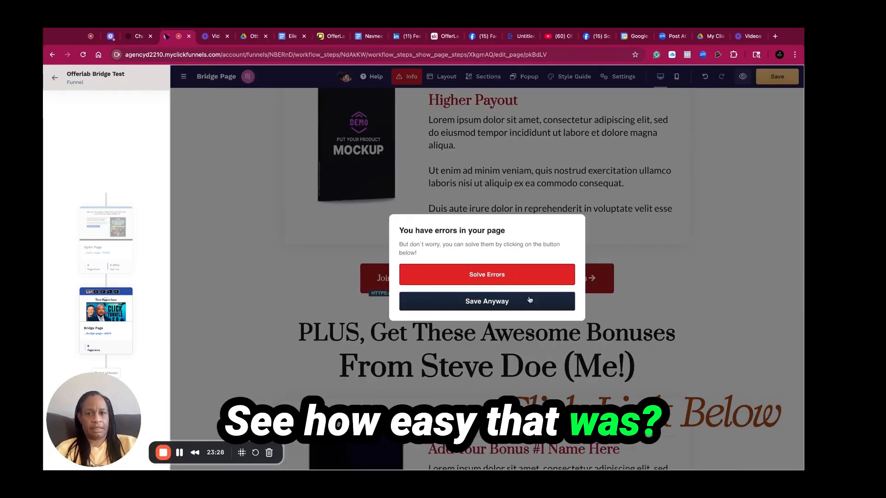
pyautogui.click(533, 300)
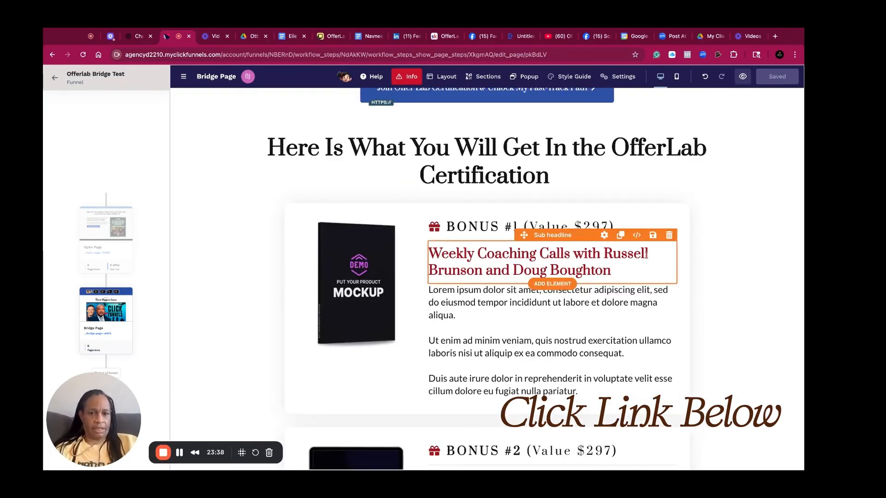
# Review the bonus sections and buttons further down the bridge page
pyautogui.click(757, 297)
pyautogui.click(546, 327)
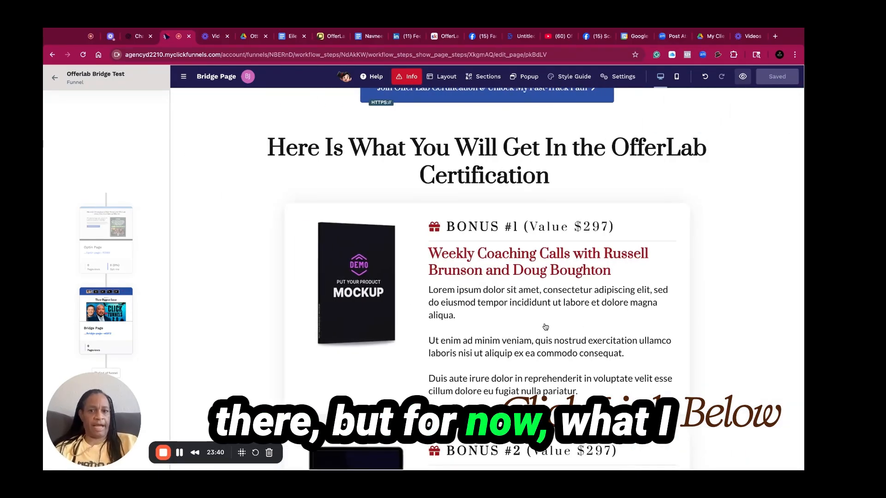
pyautogui.scroll(-1, 546, 327)
pyautogui.scroll(-9, 545, 326)
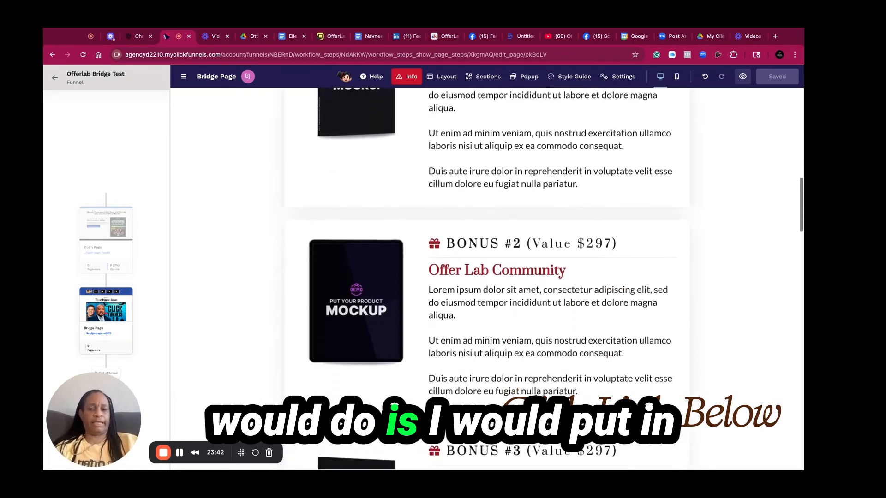
pyautogui.scroll(10, 487, 277)
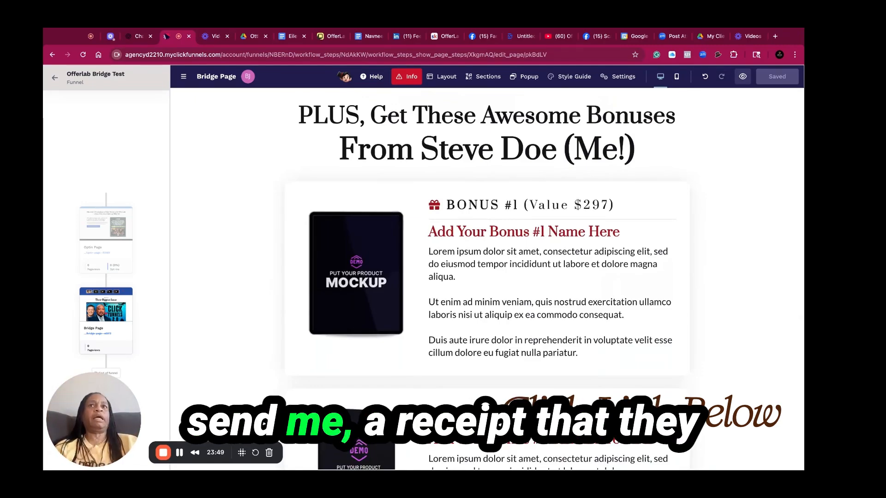
pyautogui.scroll(-9, 487, 277)
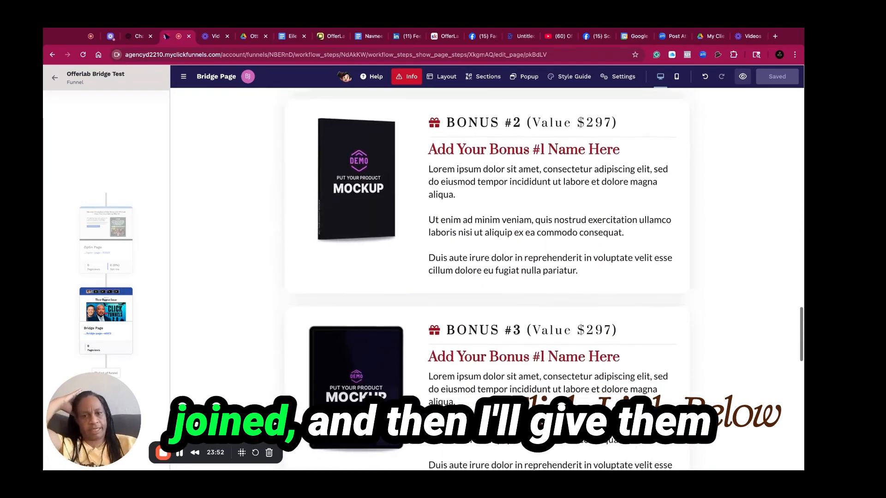
pyautogui.scroll(-5, 487, 277)
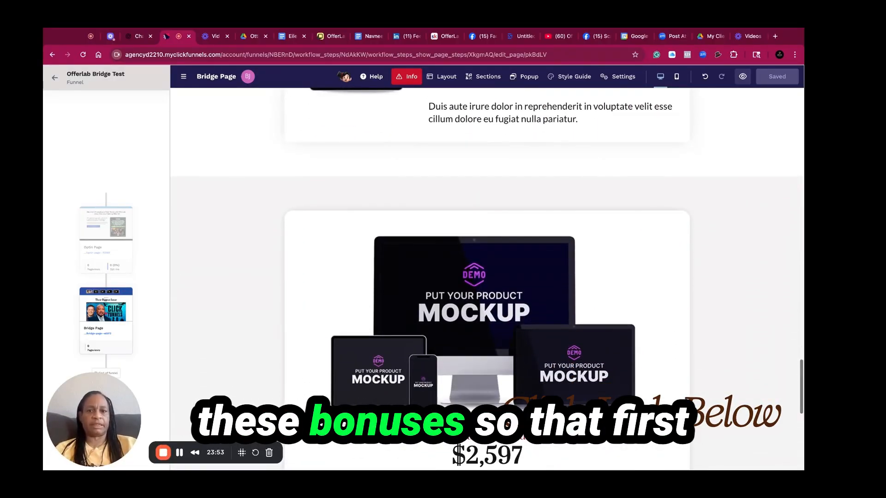
pyautogui.scroll(9, 487, 277)
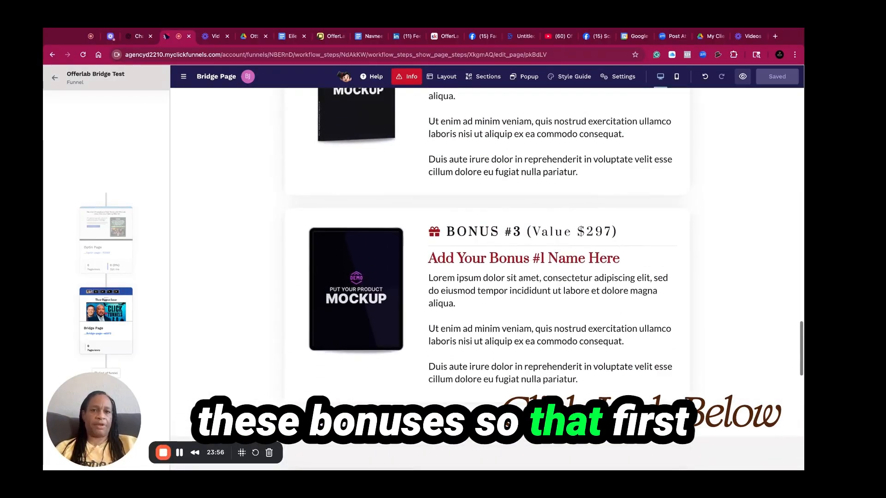
pyautogui.scroll(9, 487, 277)
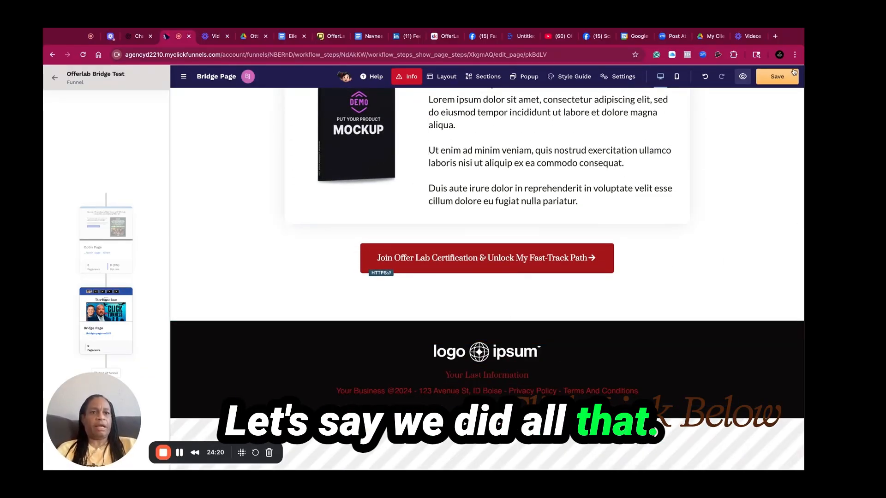
# Save the bridge page again, choosing to save anyway
pyautogui.click(778, 79)
pyautogui.click(465, 301)
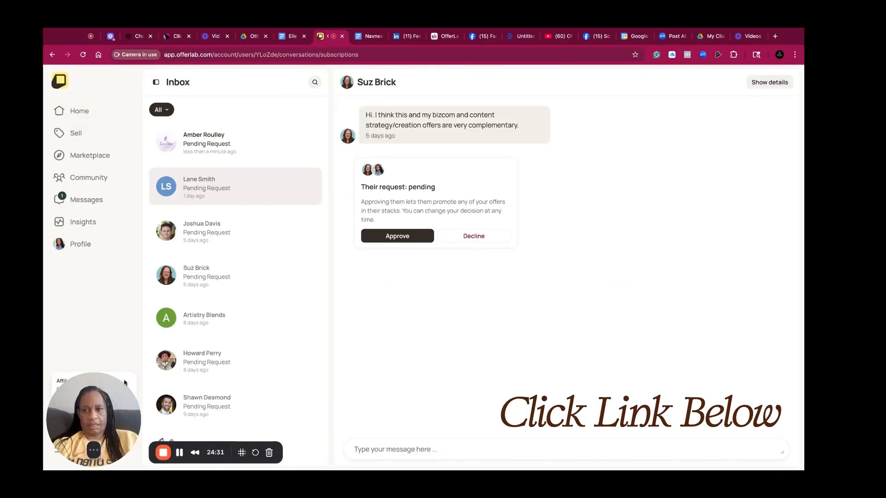
# Copy the OfferLab affiliate invite link and return to the bridge page editor
pyautogui.moveTo(118, 395); pyautogui.dragTo(555, 209)
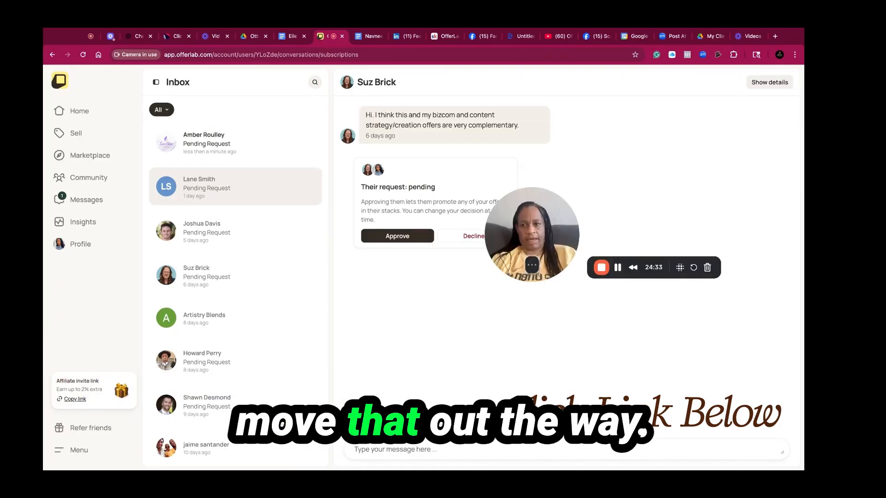
pyautogui.click(73, 399)
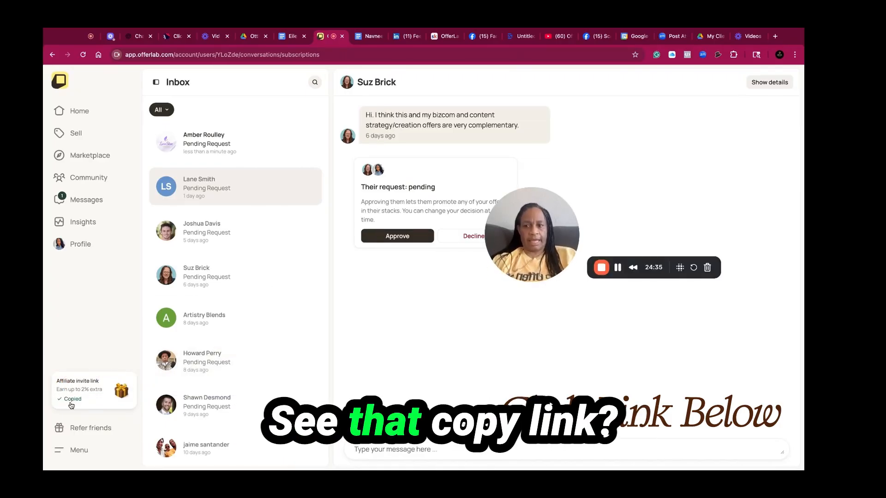
pyautogui.click(289, 44)
pyautogui.click(242, 44)
pyautogui.click(213, 44)
pyautogui.click(179, 45)
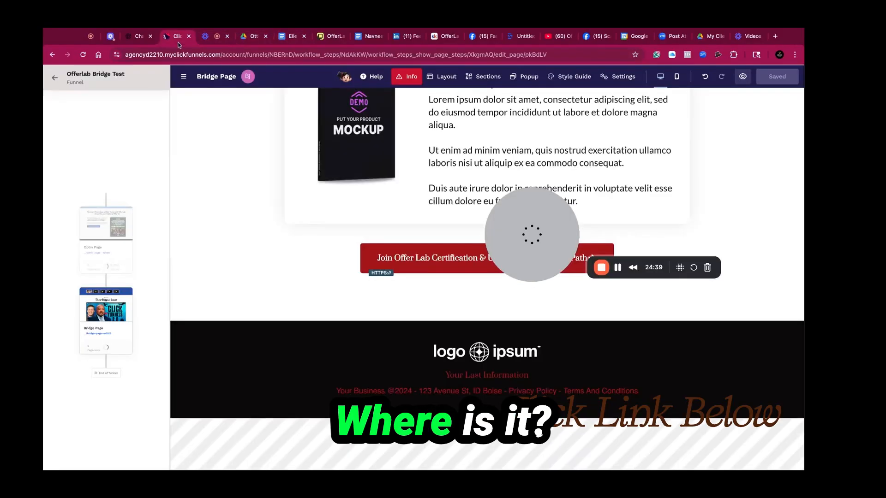
# Paste the OfferLab affiliate link as the custom URL of both Join Offer Lab Certification buttons
pyautogui.click(436, 252)
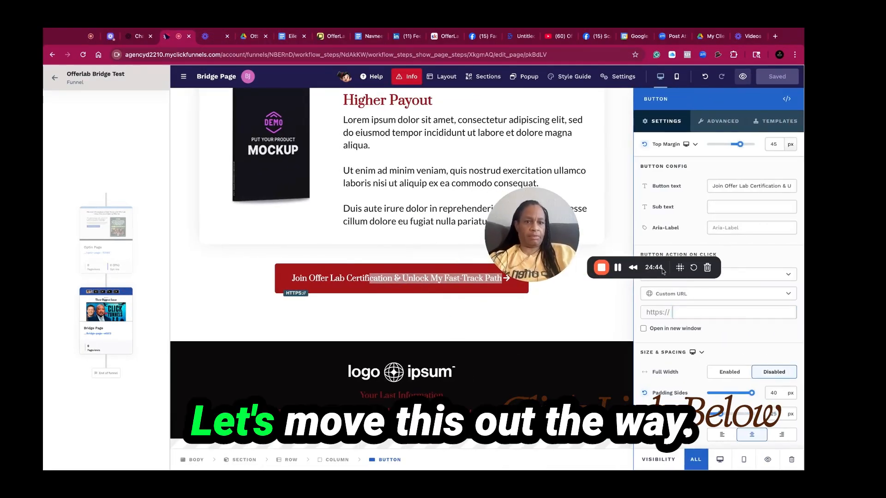
pyautogui.moveTo(669, 275); pyautogui.dragTo(611, 295)
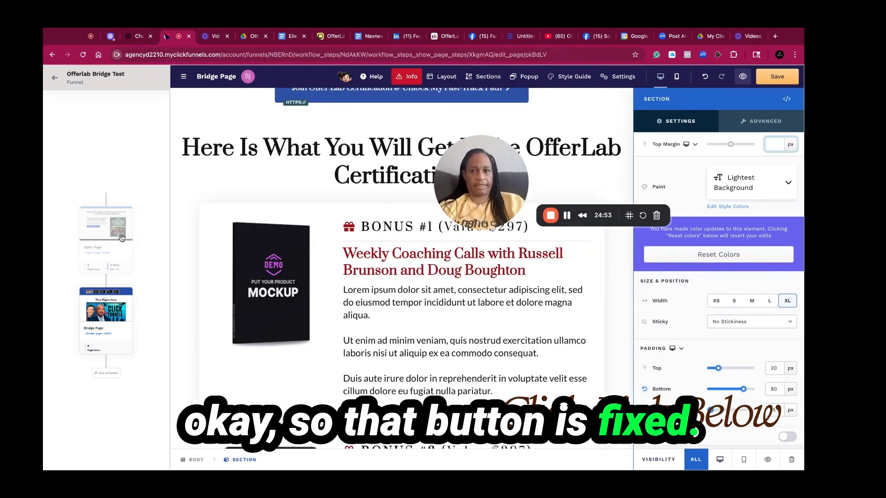
pyautogui.click(230, 198)
pyautogui.scroll(1, 231, 198)
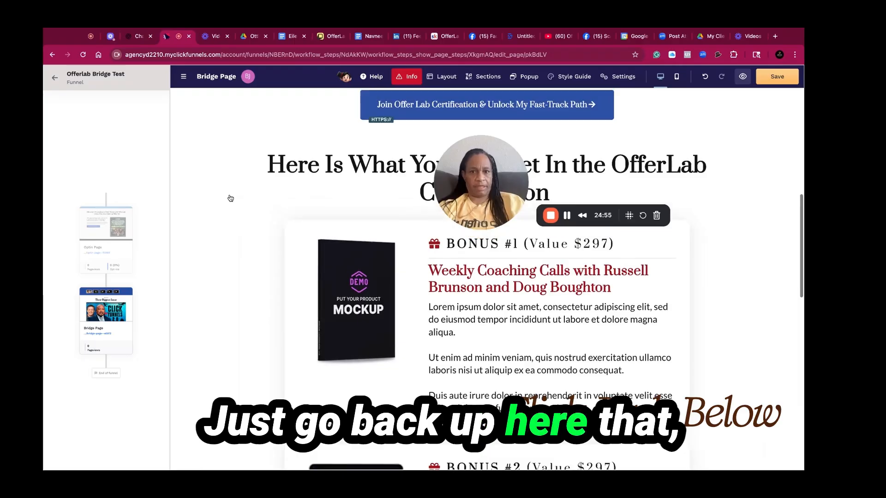
pyautogui.scroll(1, 322, 169)
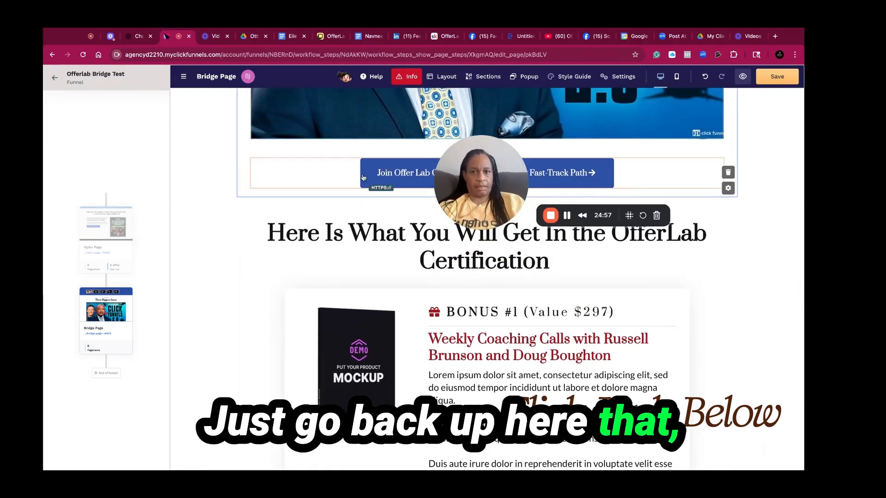
pyautogui.click(517, 175)
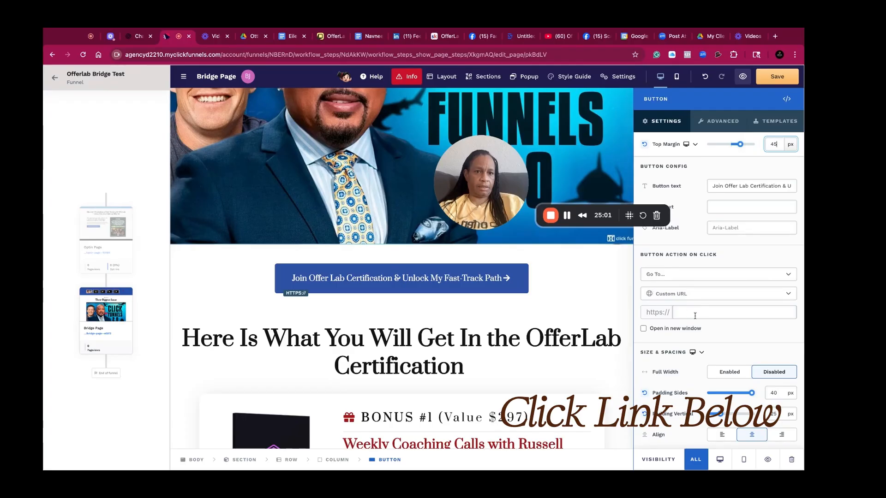
pyautogui.click(695, 316)
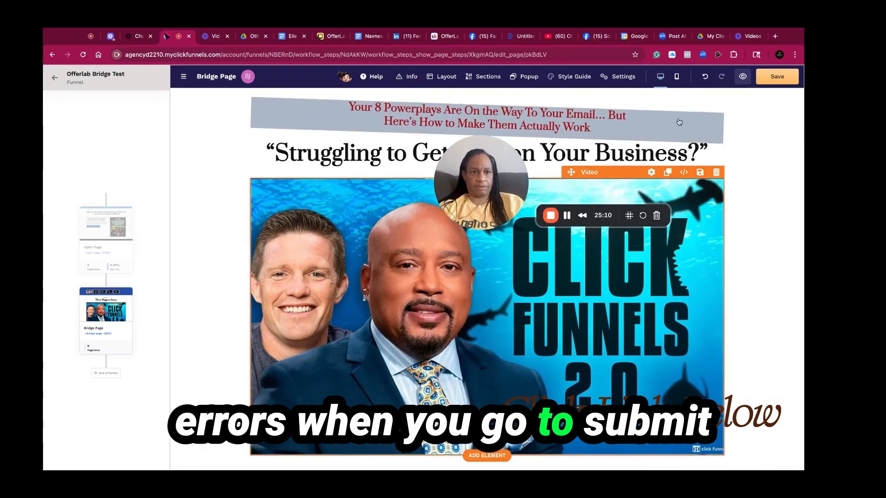
# Check the buttons down the page and save the bridge page
pyautogui.click(753, 136)
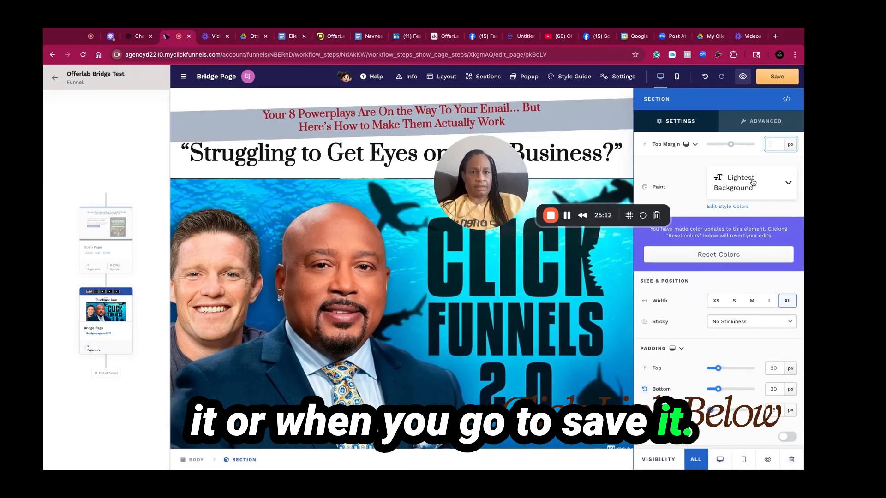
pyautogui.scroll(-15, 465, 291)
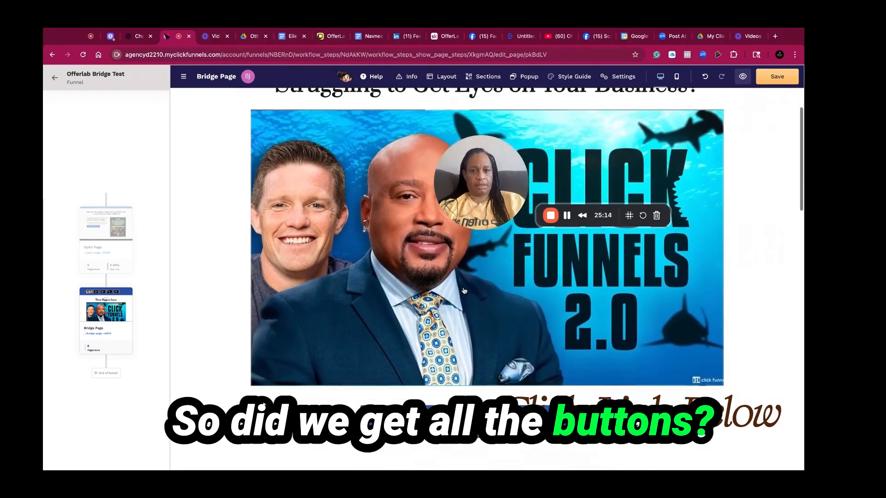
pyautogui.scroll(-6, 487, 277)
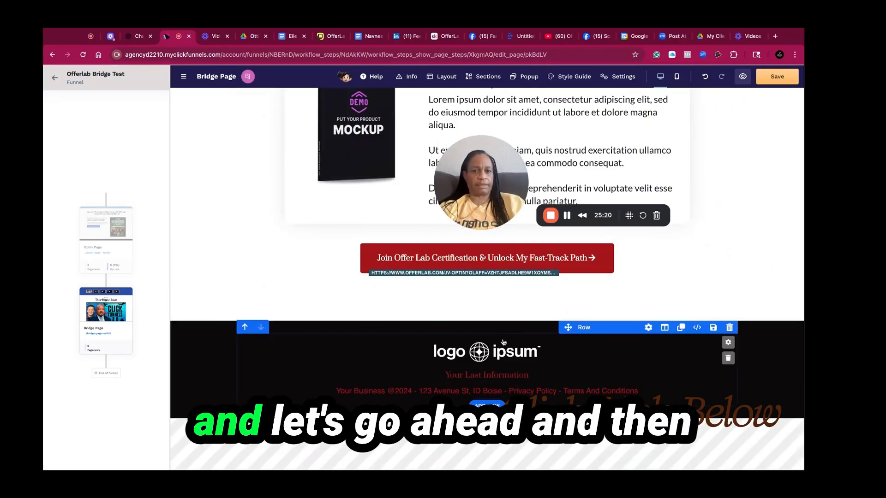
pyautogui.click(778, 78)
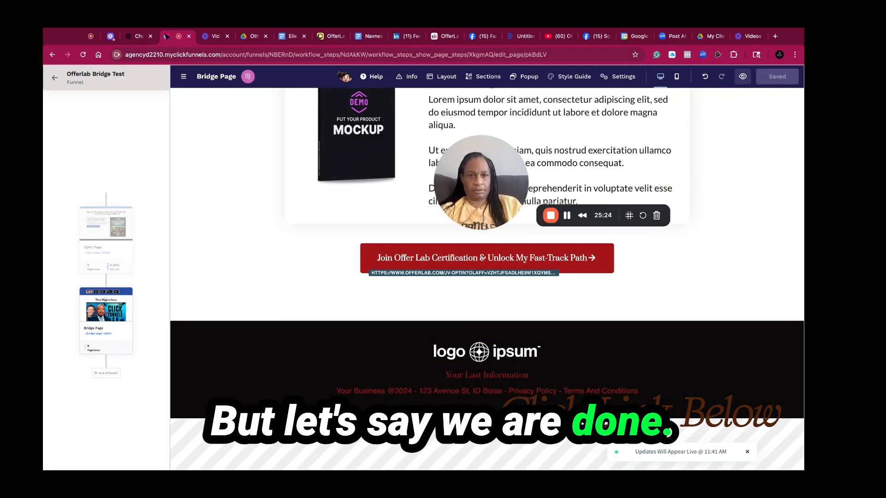
# Set the top subheadline's visibility to desktop only and save the page
pyautogui.click(677, 80)
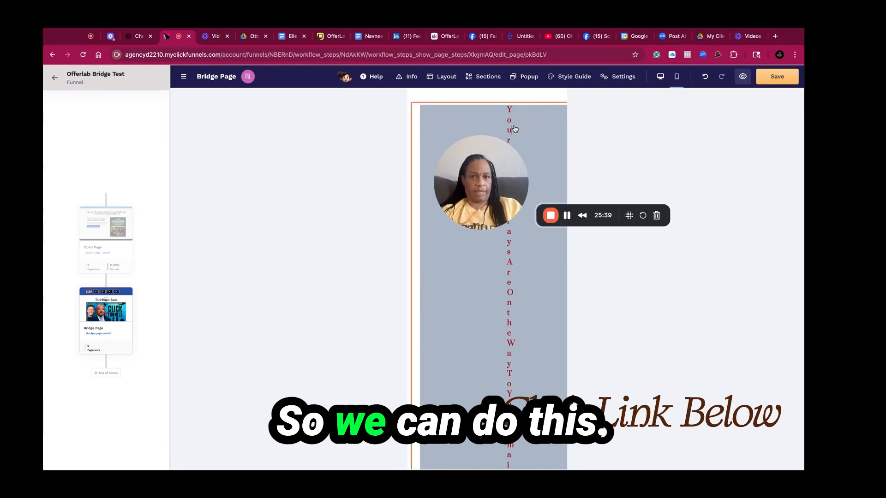
pyautogui.click(515, 130)
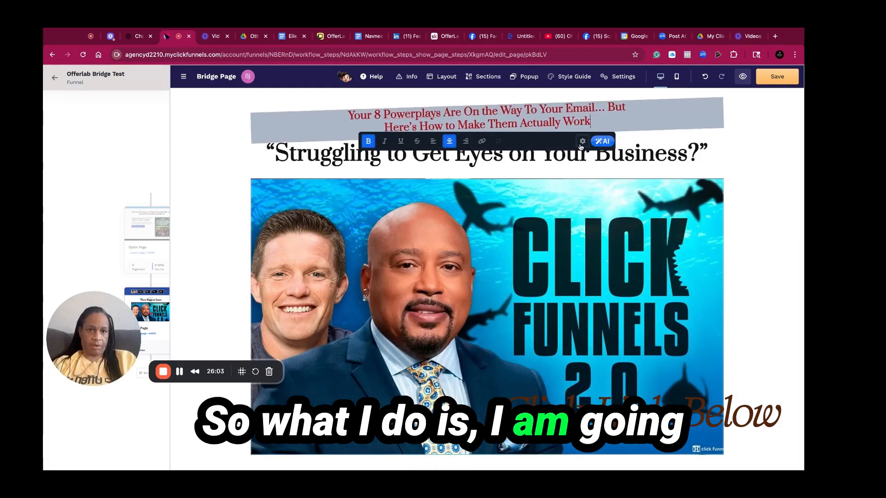
pyautogui.click(581, 143)
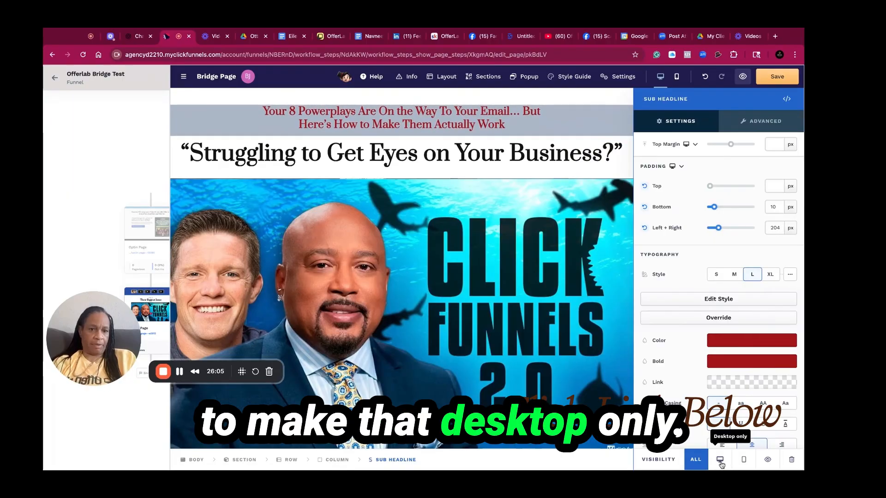
pyautogui.click(720, 460)
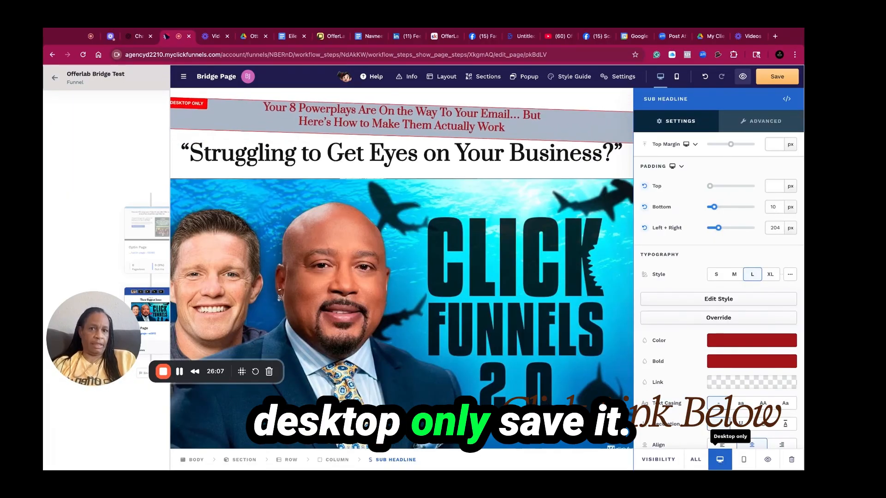
pyautogui.click(778, 77)
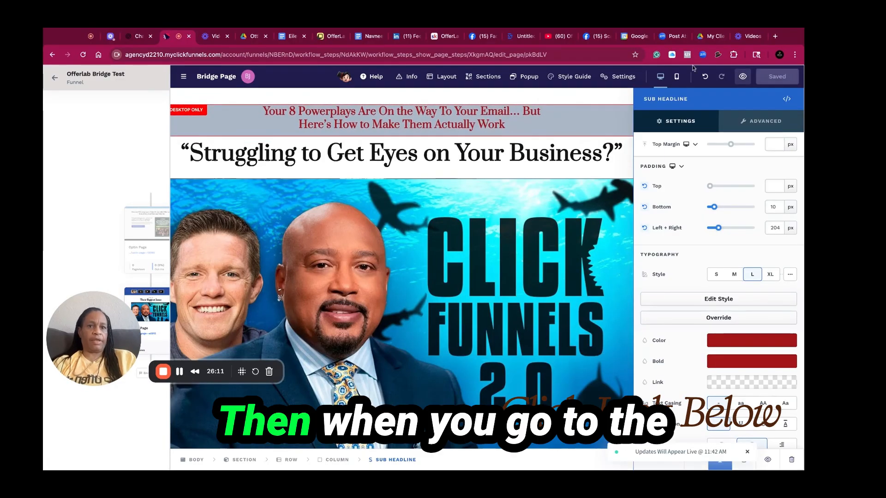
# In mobile view, write a top paragraph reading "Your 8n Powerplays Will Be Sent To Your Email."
pyautogui.click(677, 76)
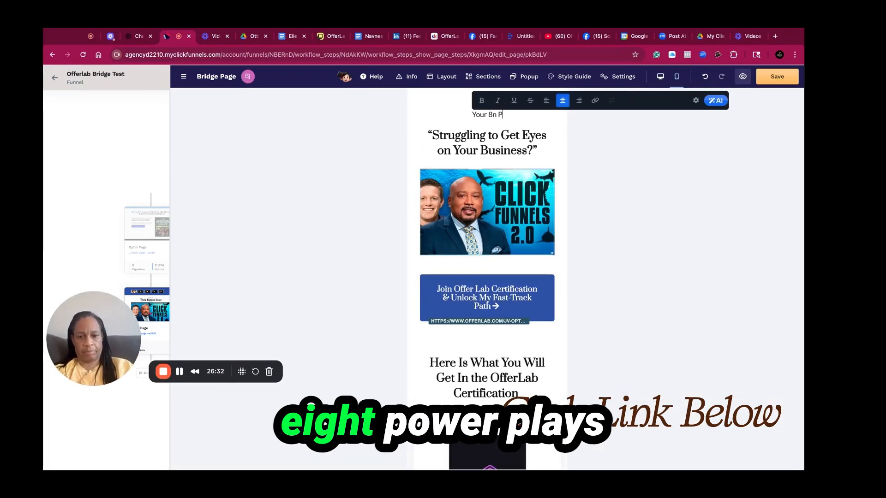
pyautogui.write('o')
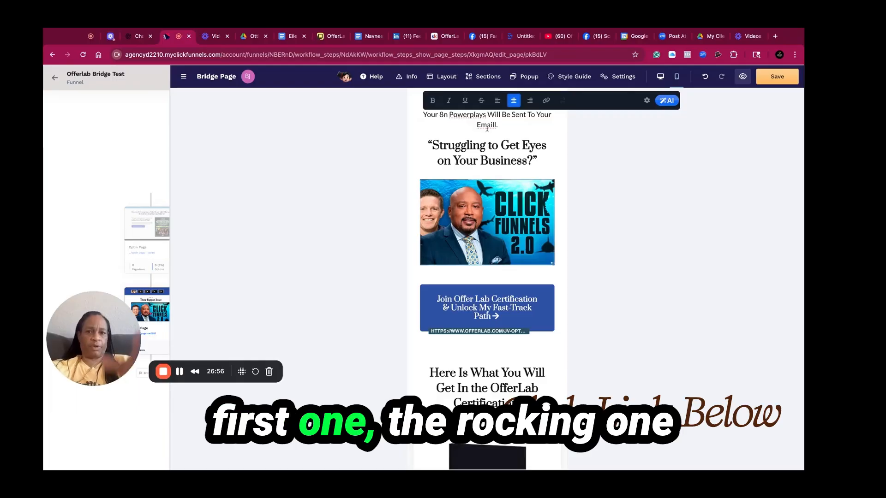
pyautogui.press('BackSpace')
pyautogui.press('BackSpace')
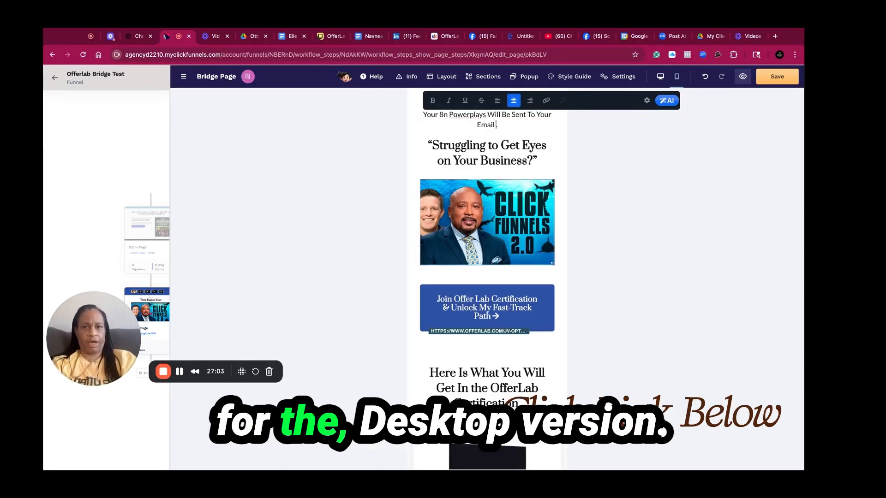
# Set the new top paragraph's visibility to mobile only
pyautogui.click(479, 146)
pyautogui.click(498, 114)
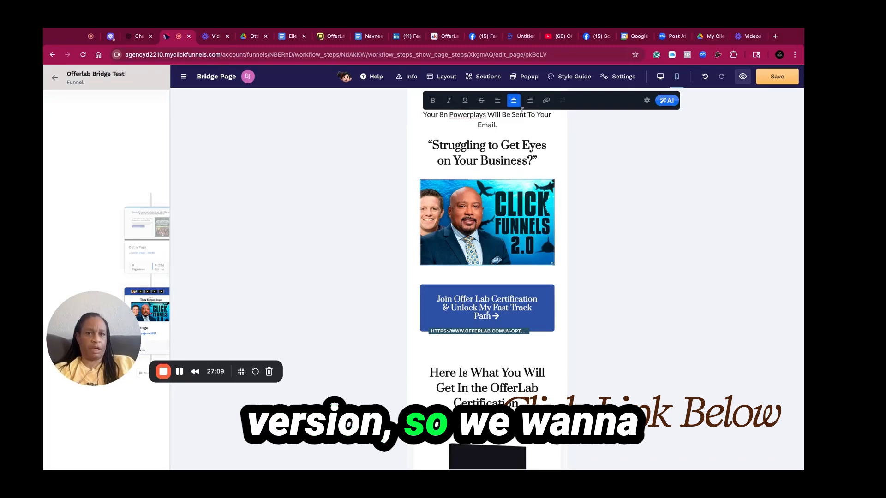
pyautogui.click(645, 100)
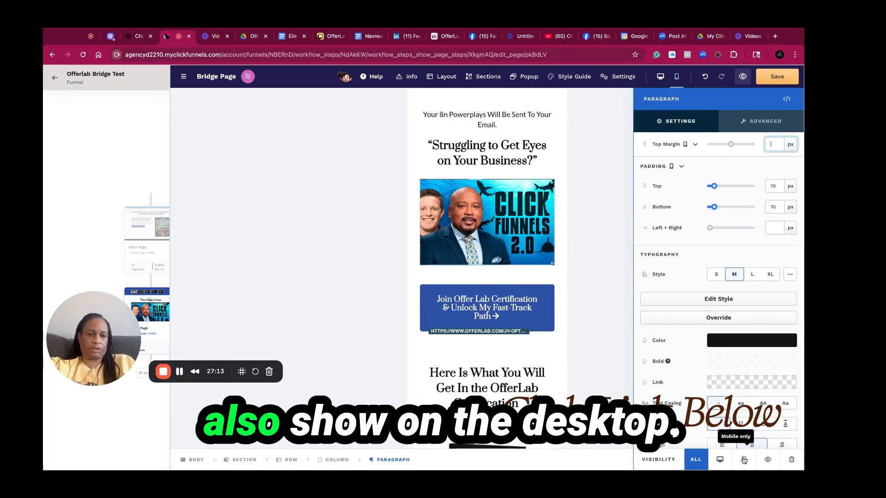
pyautogui.click(744, 460)
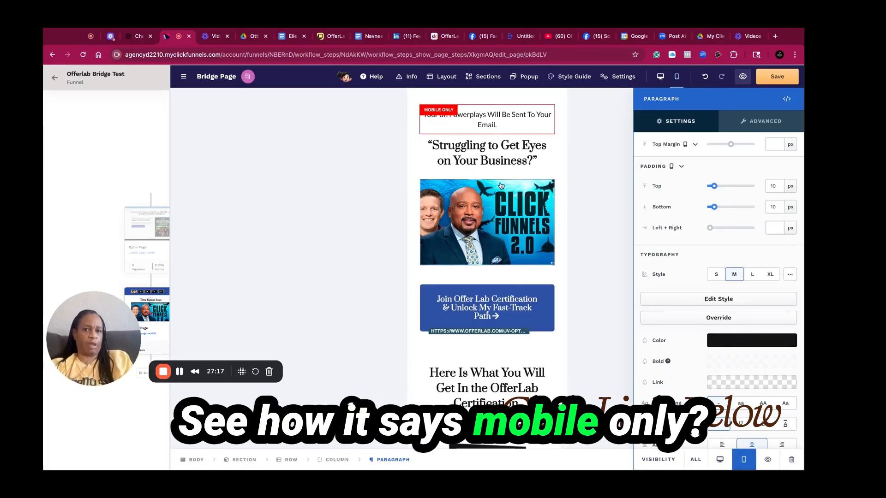
pyautogui.click(793, 71)
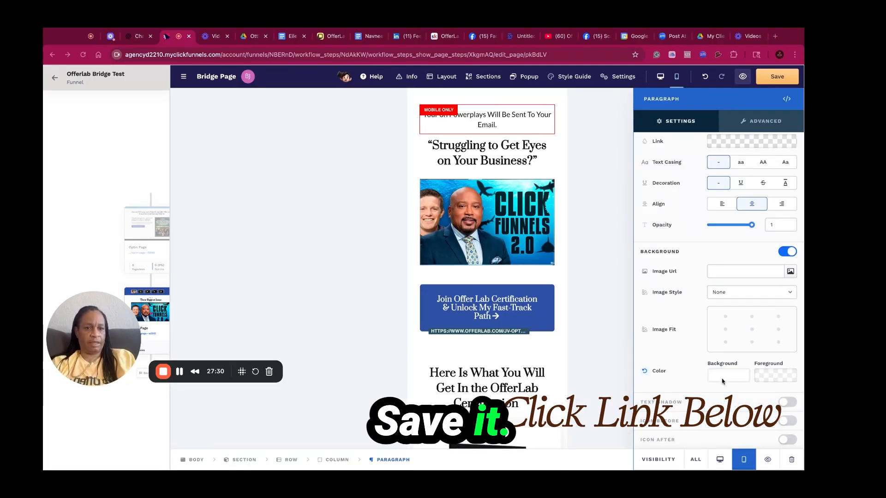
# Give the mobile-only top paragraph a light background colour from the recently used swatches
pyautogui.click(729, 378)
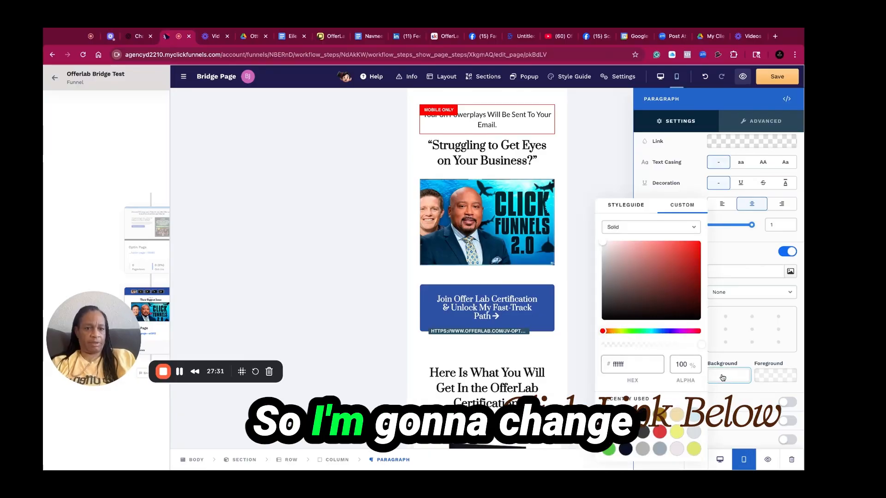
pyautogui.click(695, 415)
pyautogui.click(550, 141)
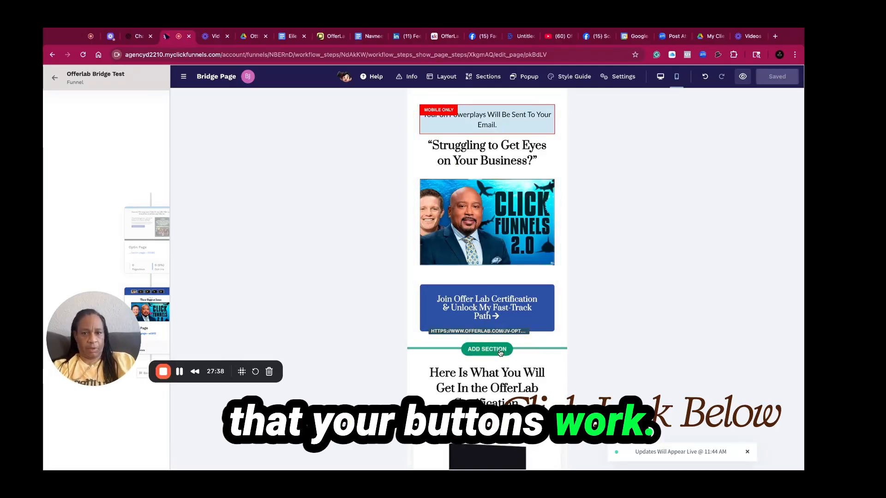
# Scroll down the mobile layout to review the buttons, then open a preview of the bridge page
pyautogui.scroll(-15, 555, 364)
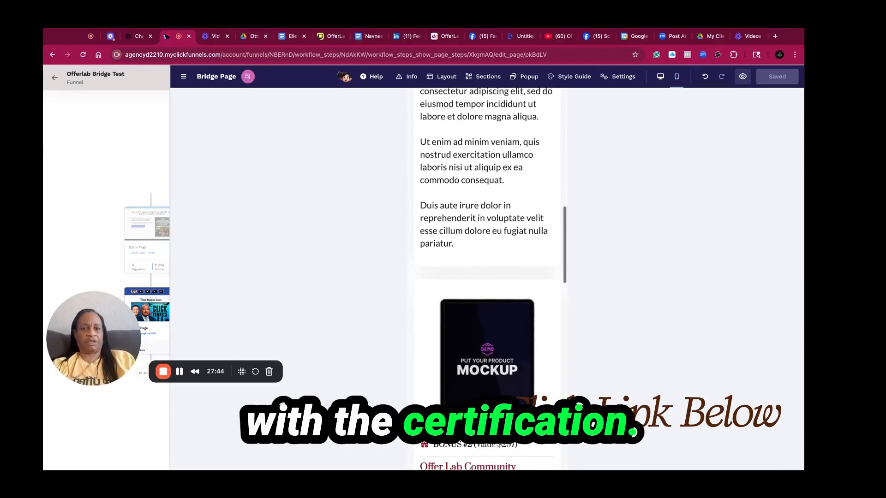
pyautogui.scroll(-5, 487, 277)
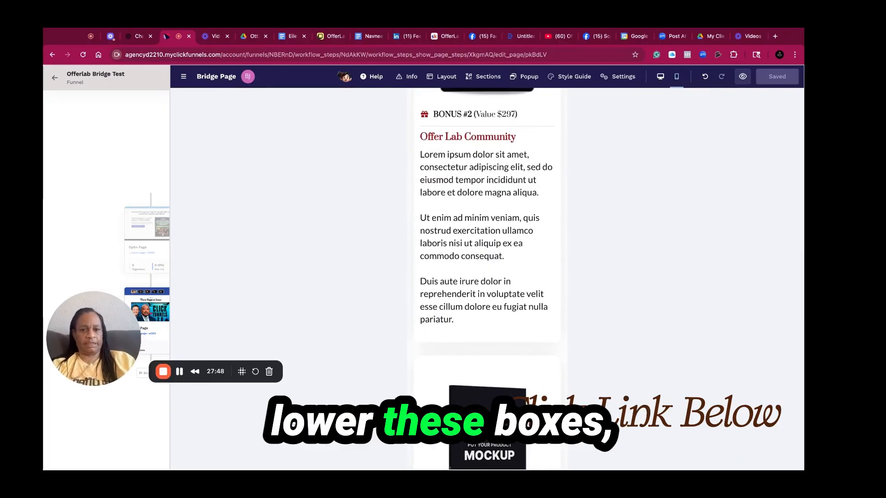
pyautogui.scroll(-1, 488, 277)
pyautogui.scroll(-10, 488, 277)
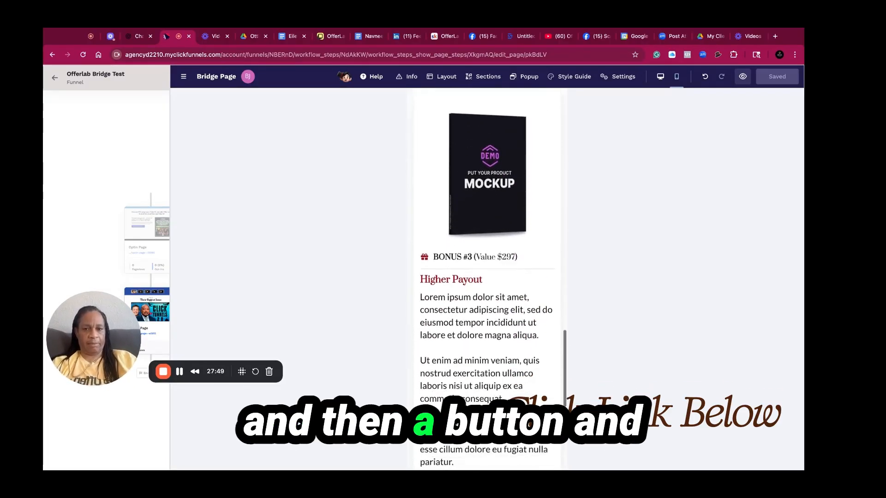
pyautogui.scroll(-4, 520, 380)
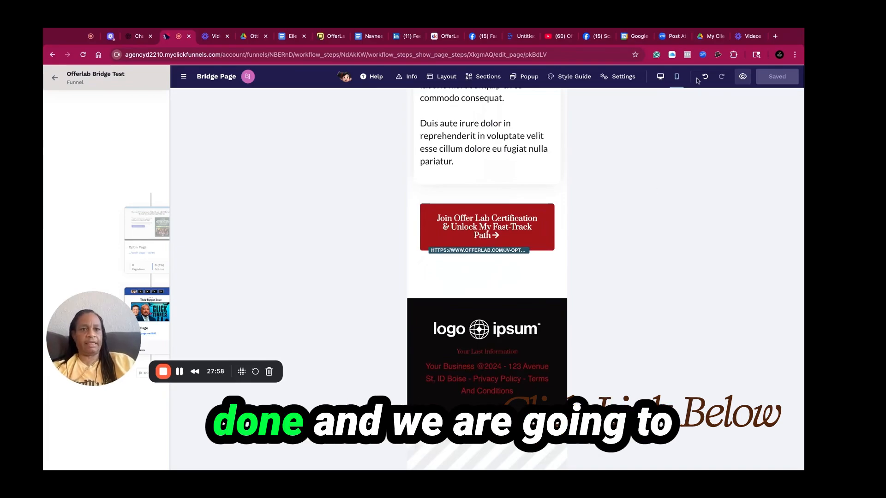
pyautogui.click(742, 77)
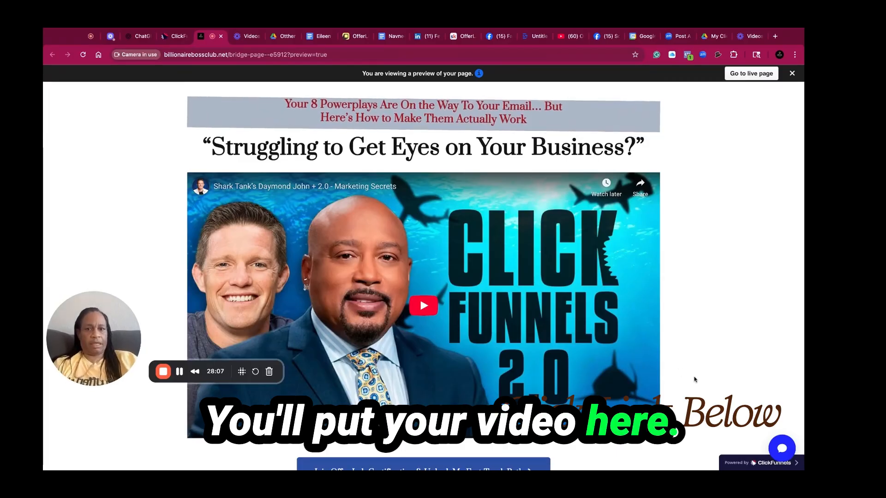
# Test the Join Offer Lab Certification button in the bridge page preview, then return to the editor
pyautogui.scroll(-1, 677, 369)
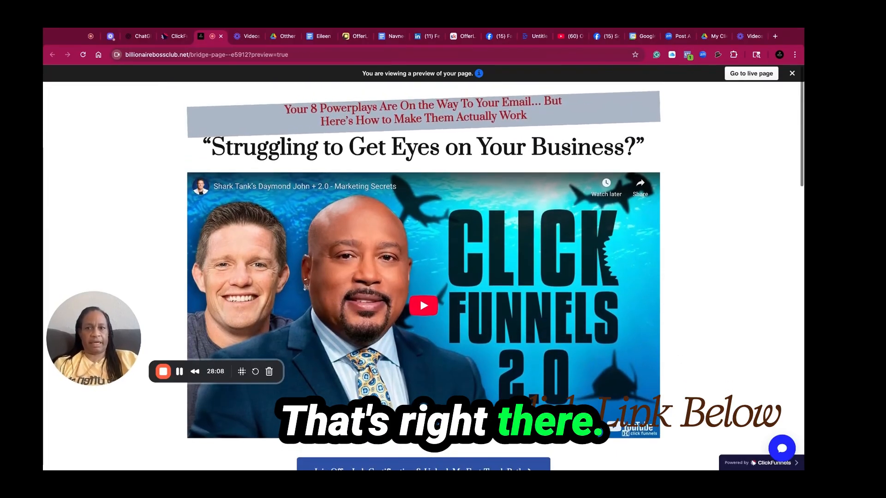
pyautogui.scroll(-3, 694, 379)
pyautogui.scroll(-3, 613, 394)
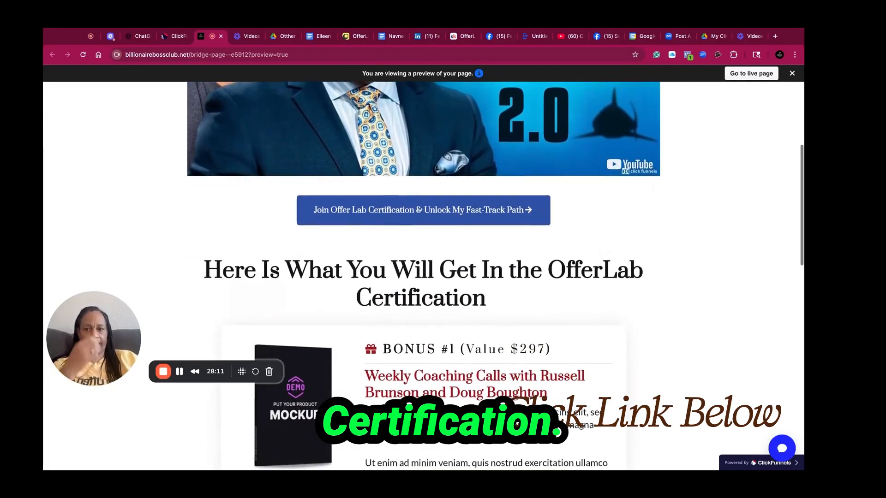
pyautogui.click(480, 168)
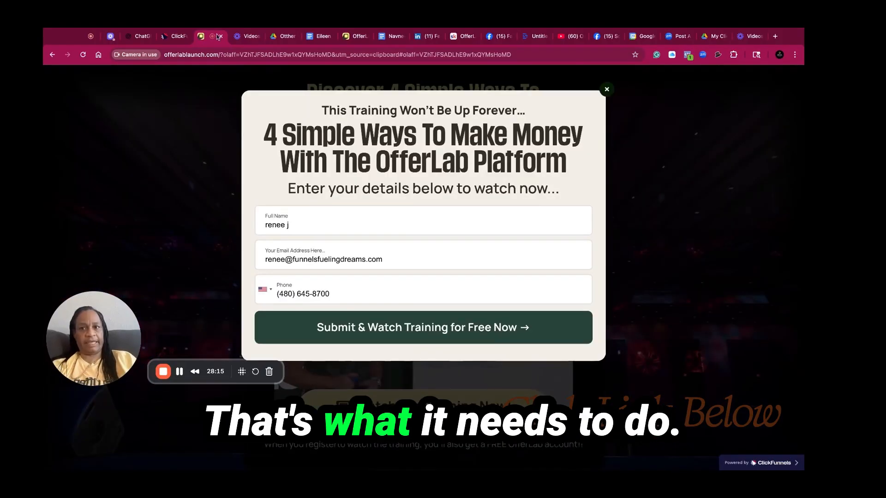
pyautogui.click(221, 36)
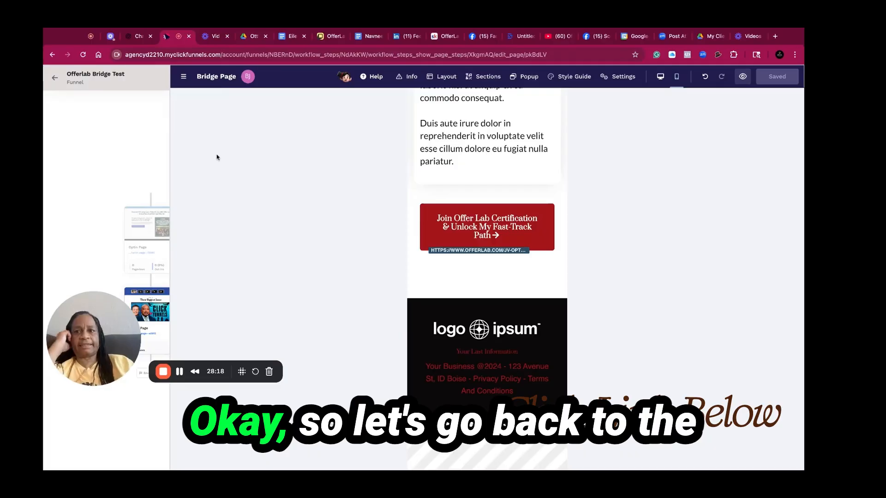
# Preview the optin page from the funnel and submit its signup form with test details
pyautogui.click(54, 80)
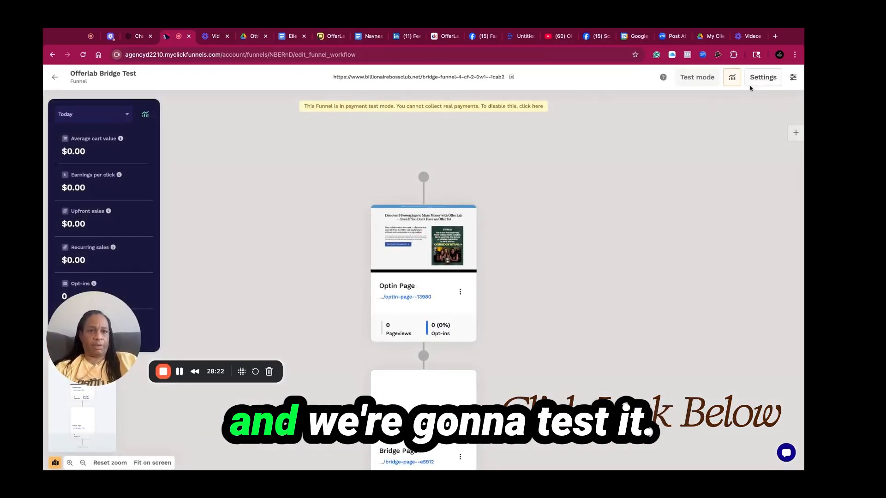
pyautogui.moveTo(460, 235)
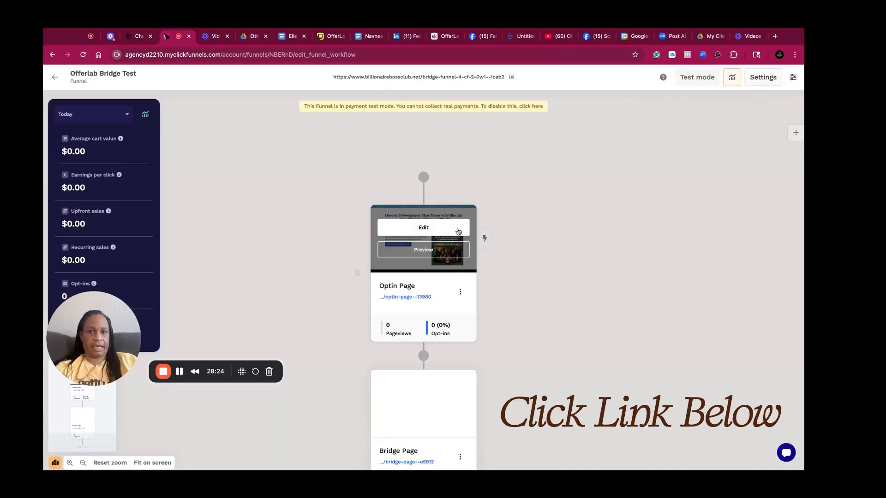
pyautogui.click(451, 255)
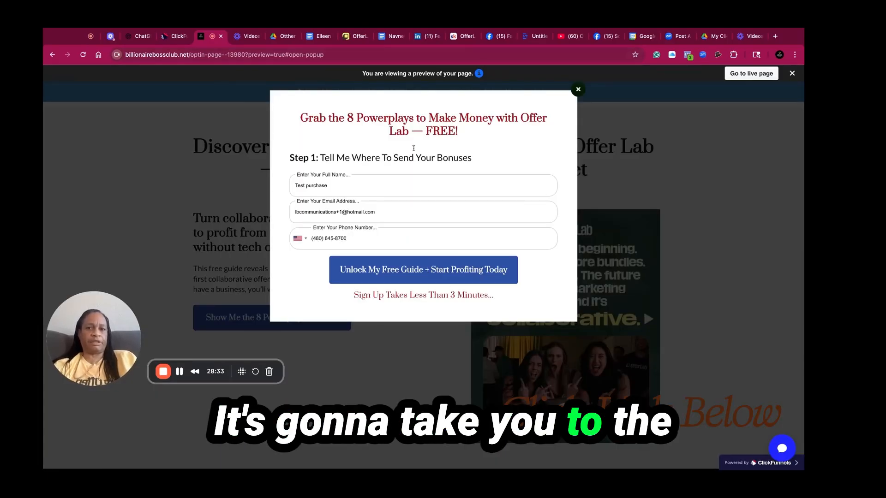
pyautogui.click(387, 188)
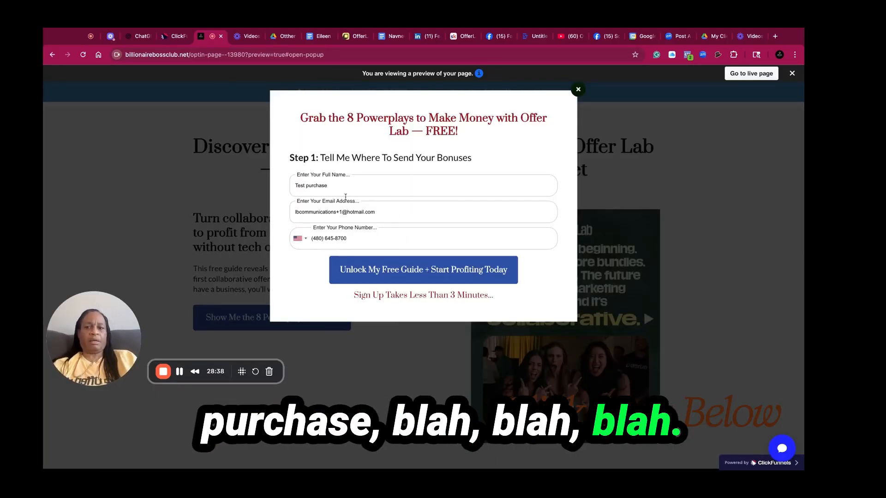
pyautogui.click(419, 271)
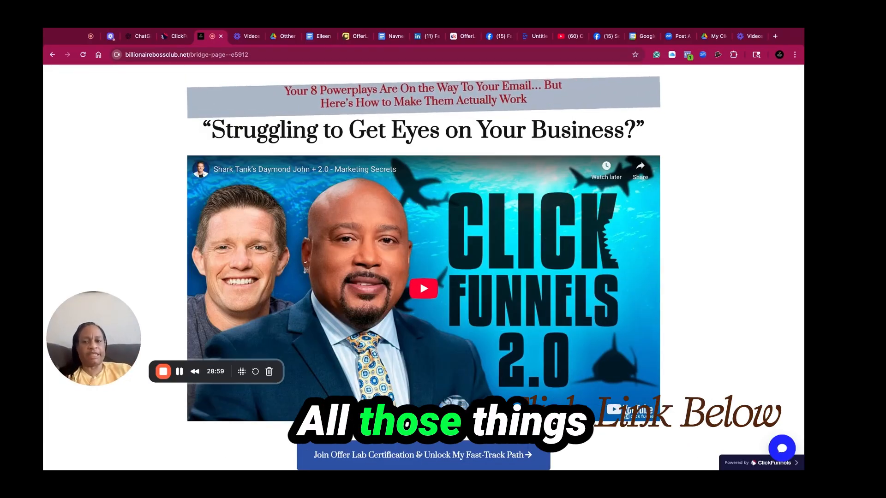
# Test the Join Offer Lab Certification button on the live bridge page, then return to the funnel
pyautogui.scroll(-3, 723, 236)
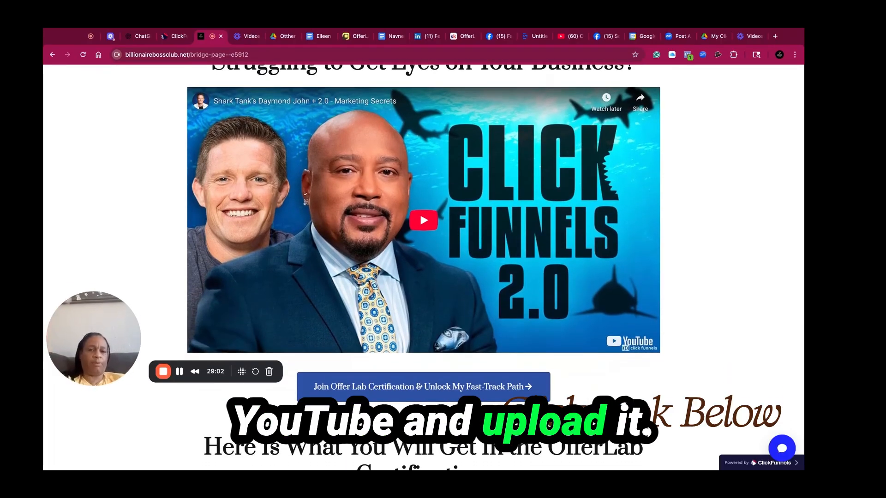
pyautogui.scroll(-1, 722, 235)
pyautogui.scroll(-2, 423, 268)
pyautogui.scroll(-1, 423, 268)
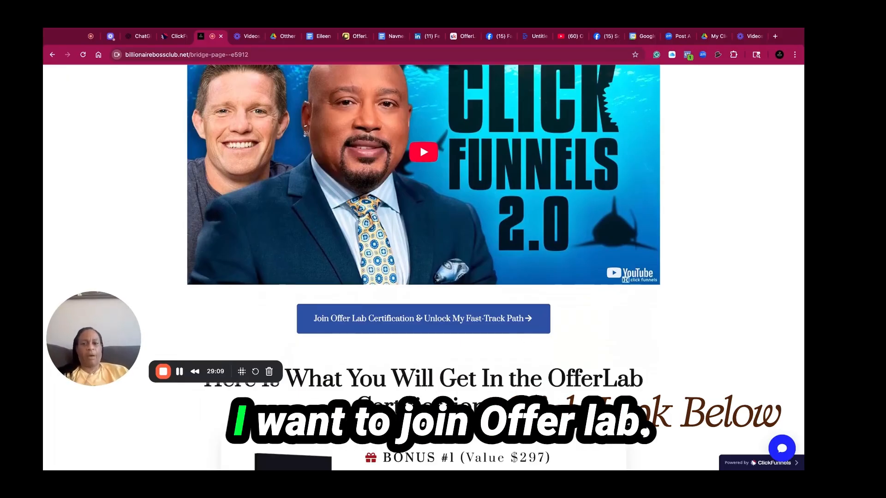
pyautogui.click(500, 323)
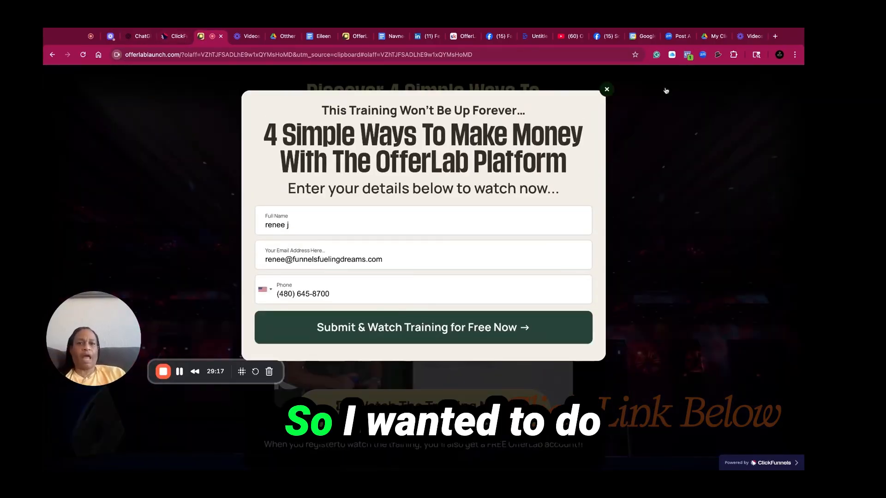
pyautogui.click(605, 88)
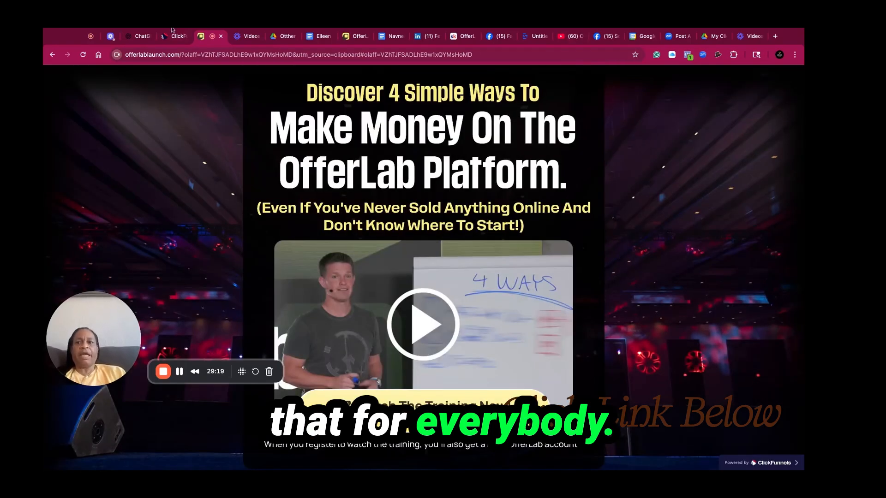
pyautogui.click(175, 36)
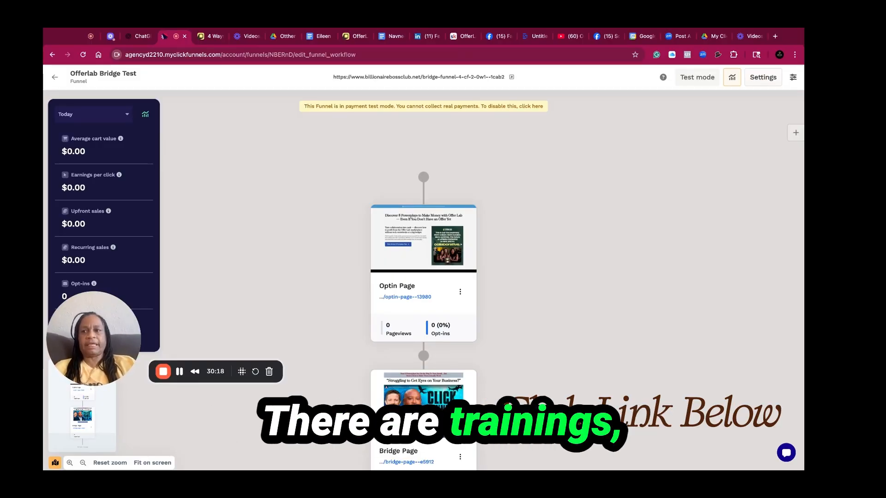
# Open the ClickFunnels training courses and browse the list of available courses
pyautogui.click(55, 79)
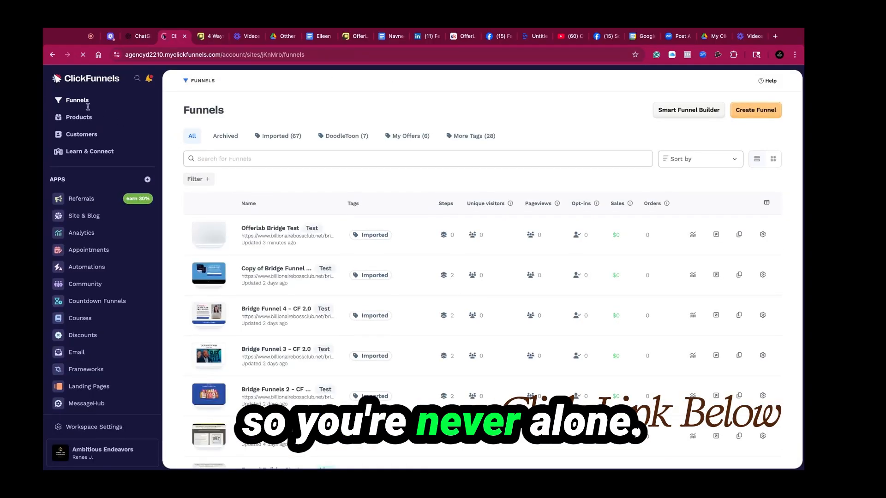
pyautogui.click(82, 151)
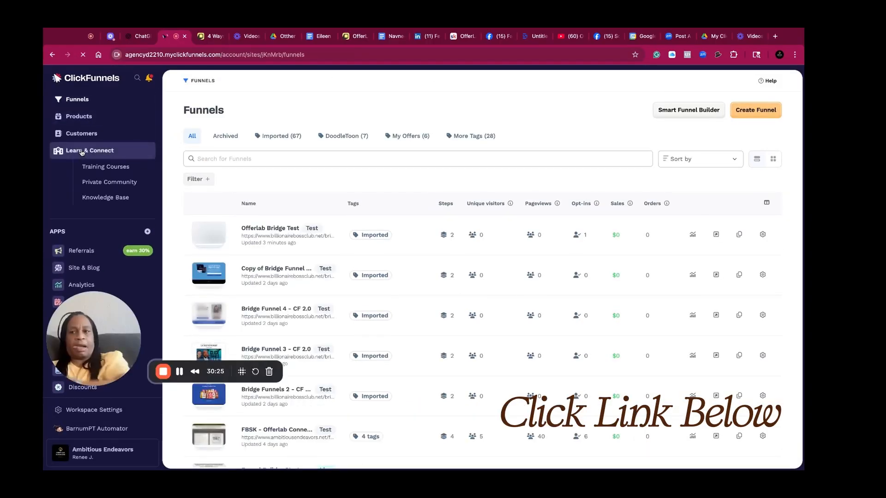
pyautogui.click(119, 173)
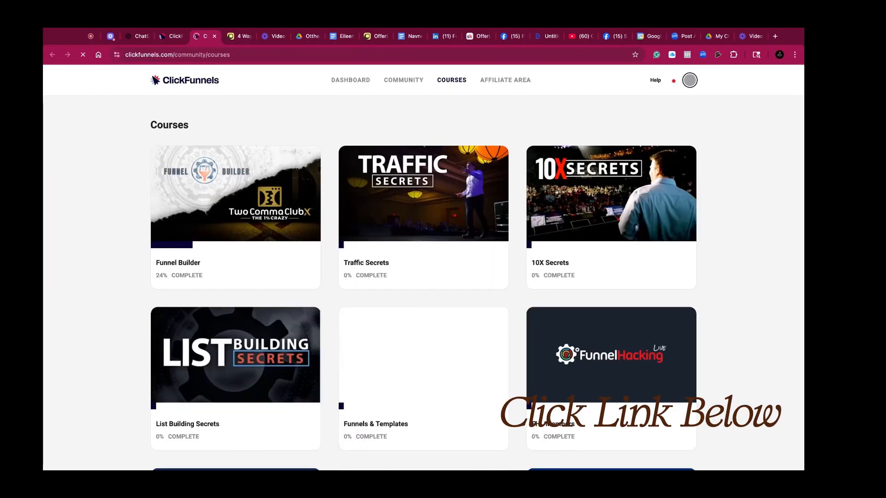
pyautogui.scroll(-3, 754, 363)
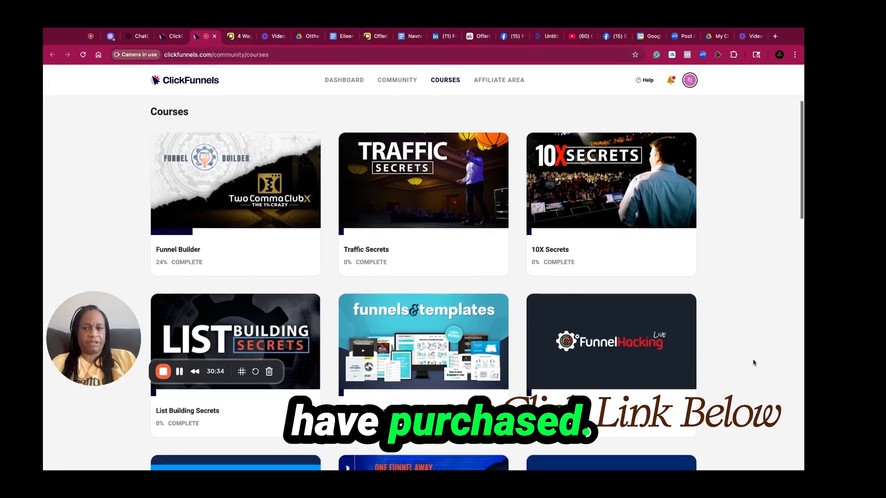
pyautogui.scroll(-6, 754, 363)
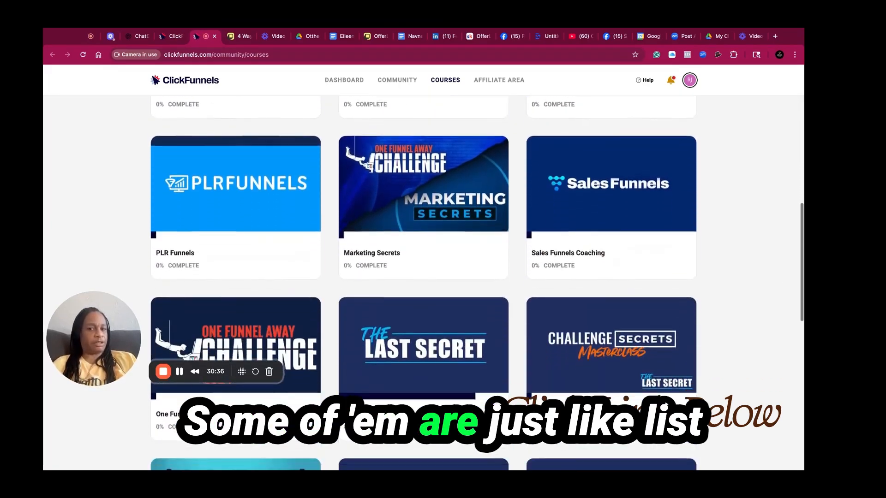
pyautogui.scroll(-3, 477, 283)
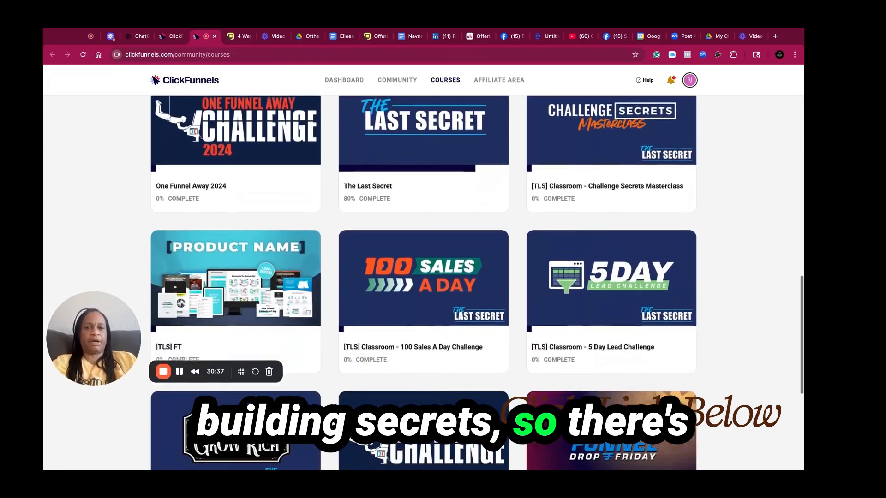
pyautogui.scroll(9, 477, 283)
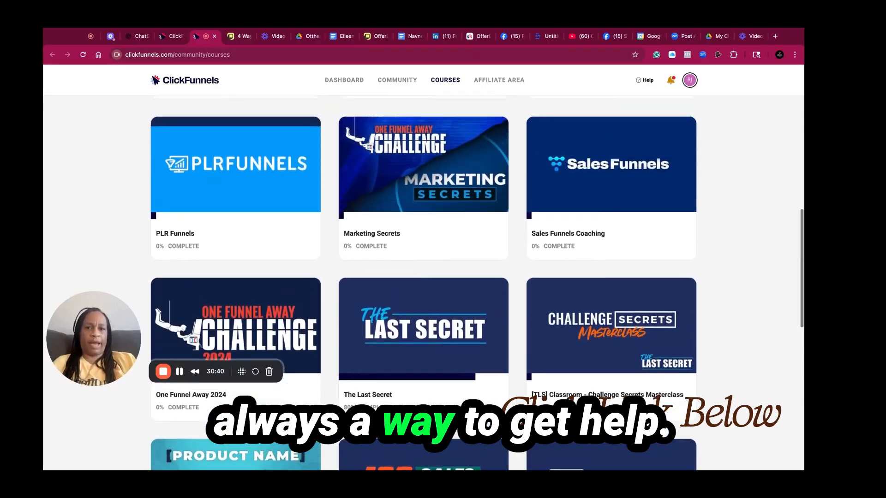
pyautogui.scroll(1, 477, 283)
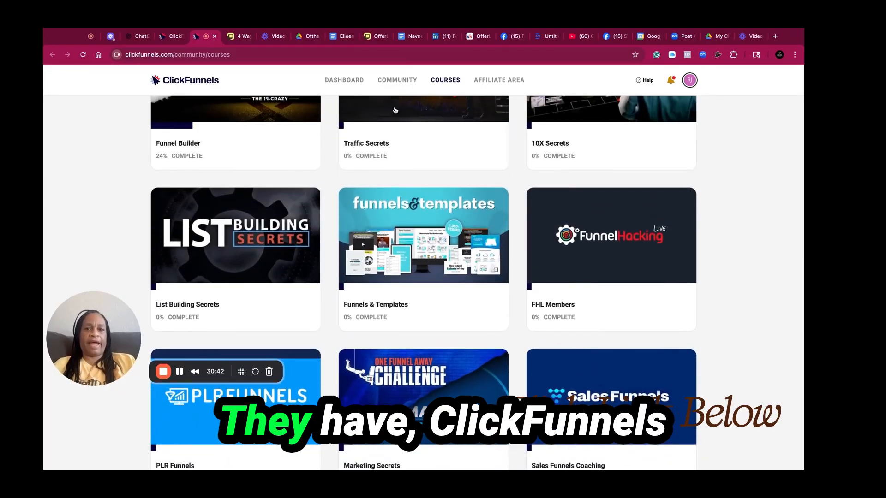
# Browse the ClickFunnels community feed and groups, then return to the courses area
pyautogui.click(388, 81)
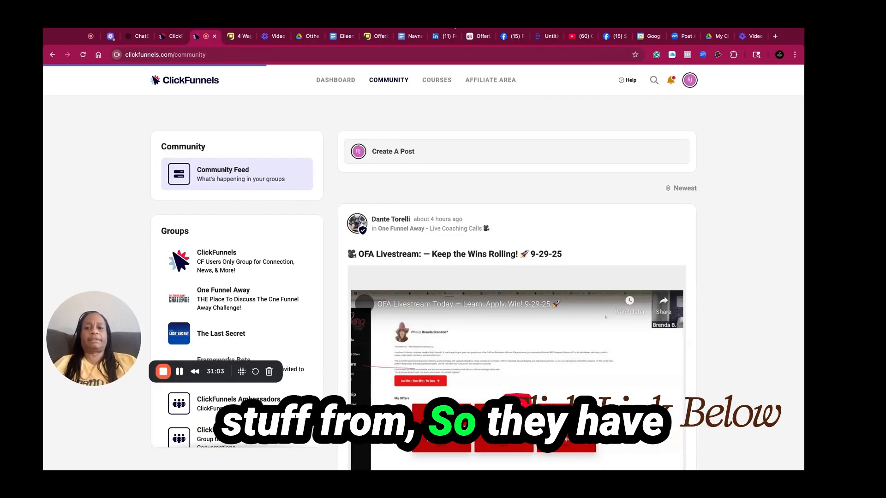
pyautogui.scroll(-10, 723, 372)
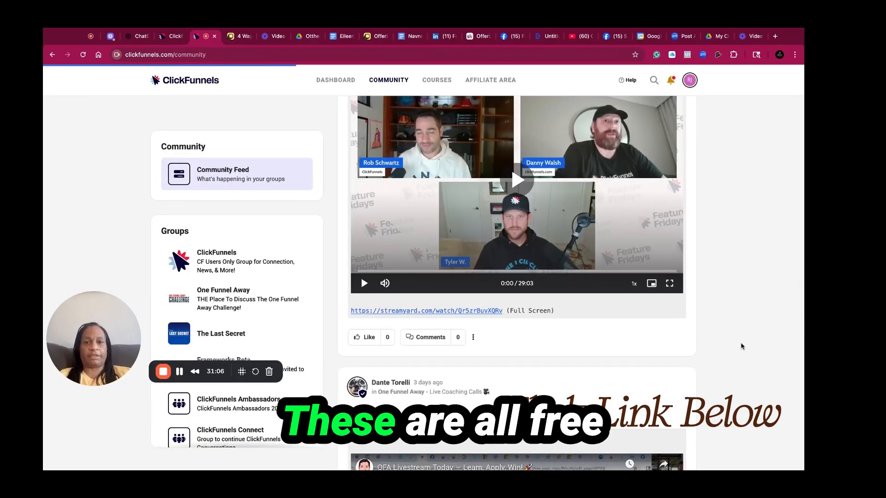
pyautogui.scroll(2, 738, 351)
pyautogui.scroll(10, 742, 346)
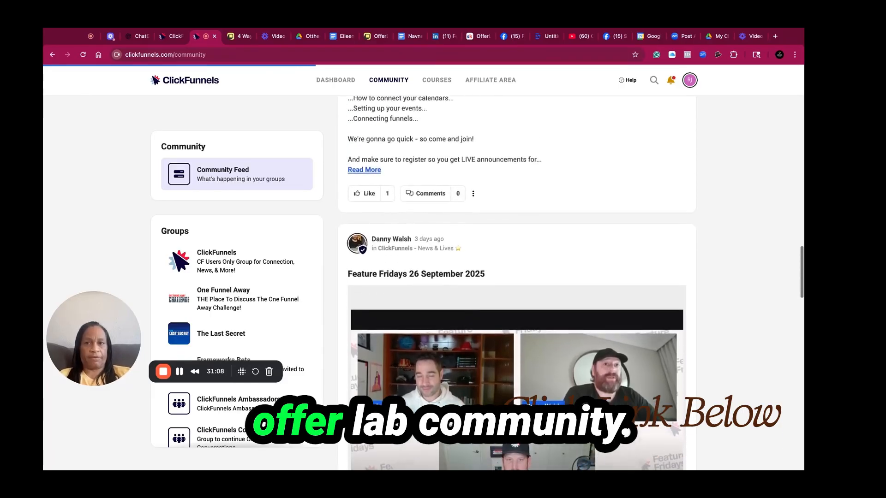
pyautogui.scroll(1, 517, 277)
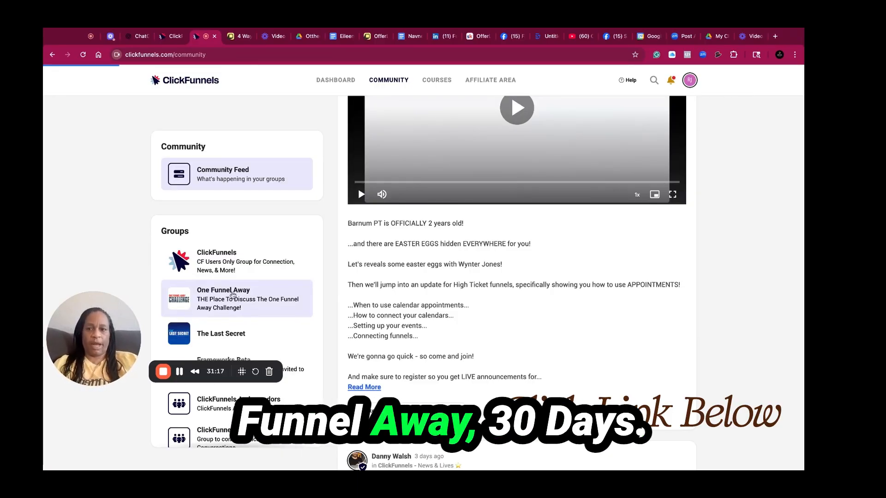
pyautogui.click(52, 55)
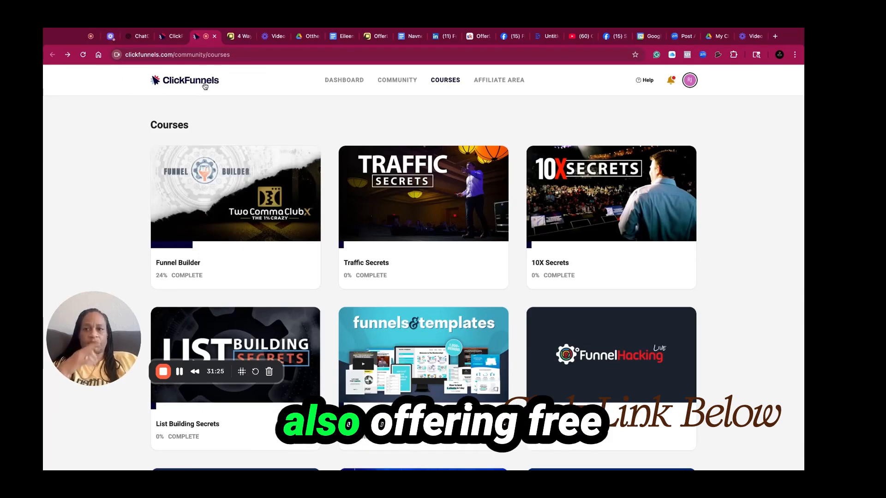
pyautogui.click(67, 54)
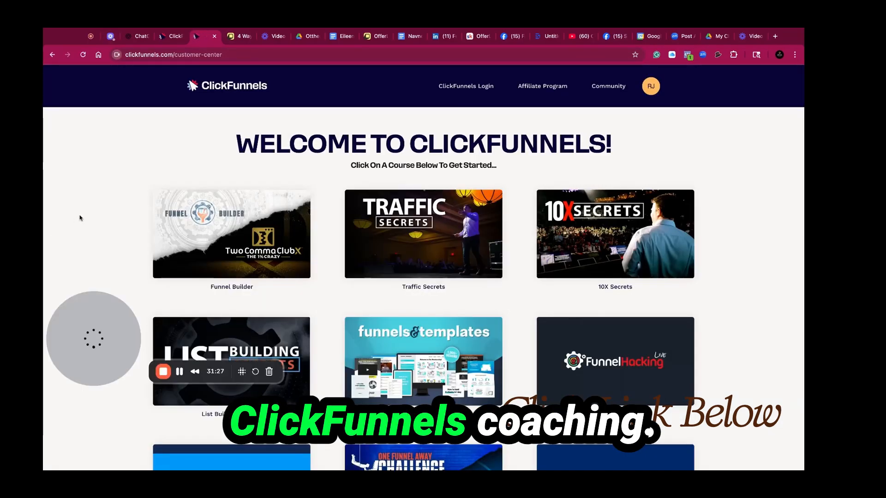
# Open the Offerlab Bridge Test funnel's settings and switch it to Live mode
pyautogui.moveTo(464, 96)
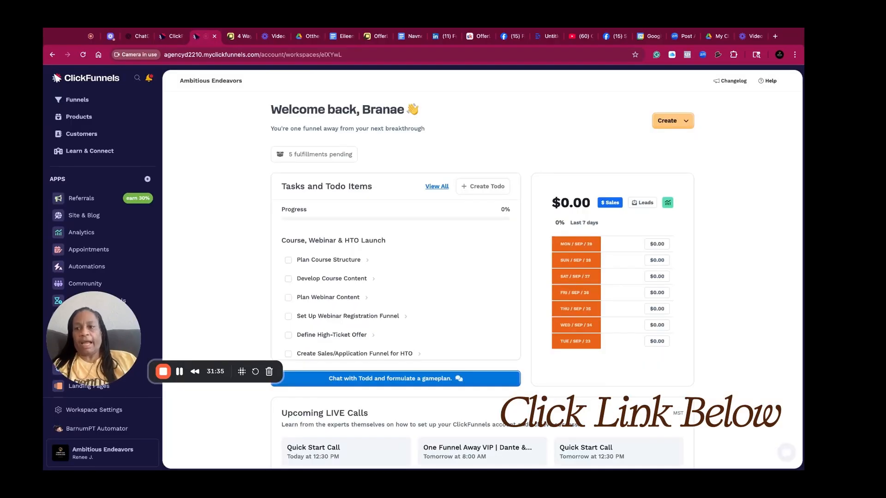
pyautogui.click(94, 108)
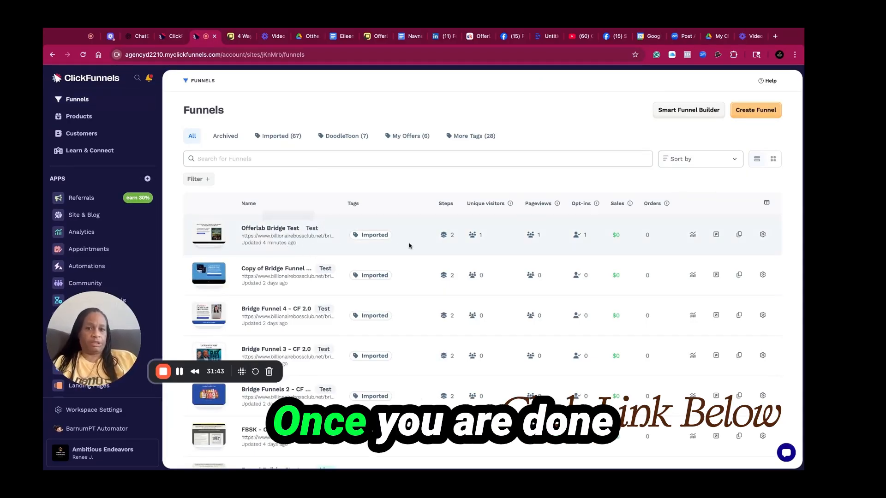
pyautogui.click(763, 235)
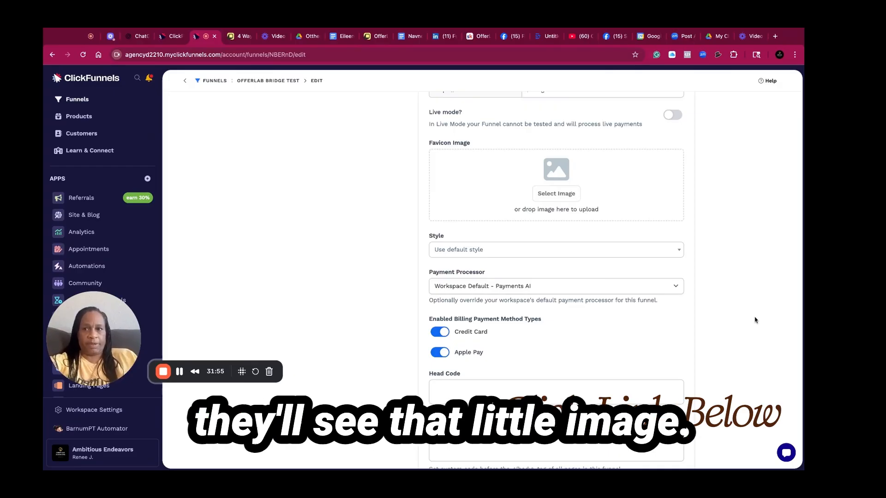
pyautogui.scroll(-1, 753, 321)
pyautogui.scroll(-5, 753, 320)
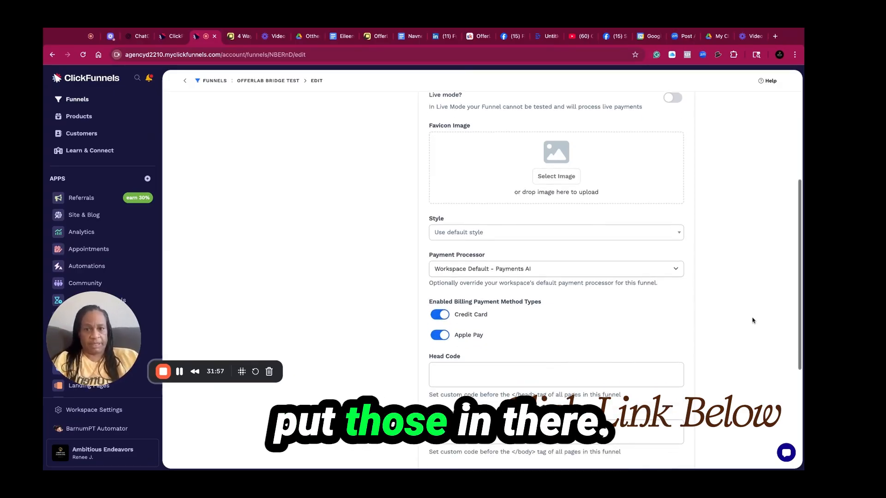
pyautogui.scroll(7, 556, 277)
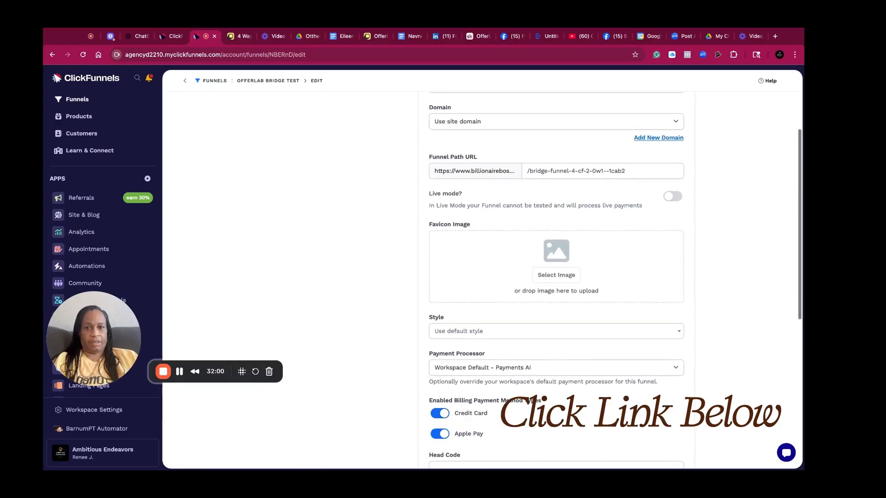
pyautogui.scroll(2, 556, 277)
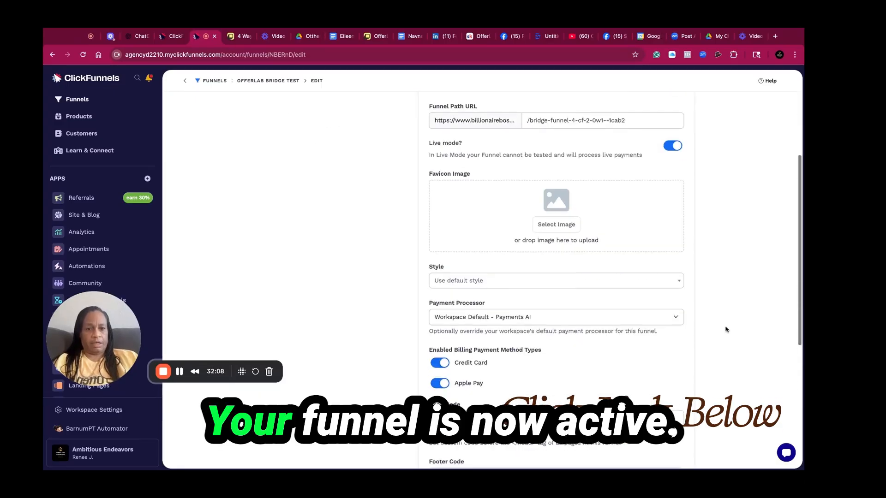
pyautogui.scroll(-5, 726, 328)
pyautogui.scroll(-1, 556, 277)
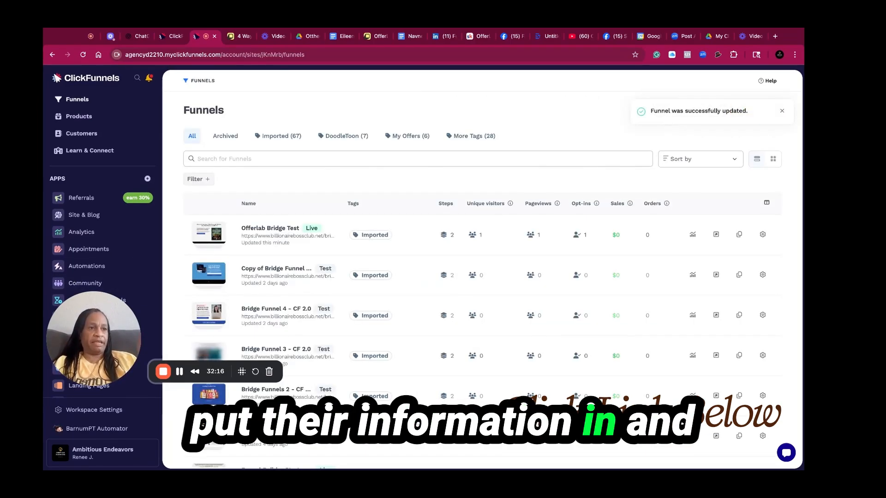
# Open the customer contacts list
pyautogui.click(95, 134)
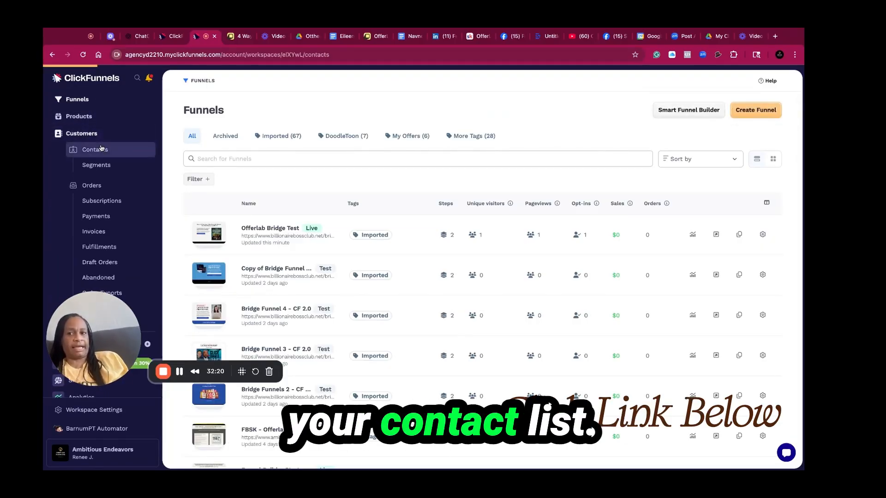
pyautogui.click(101, 148)
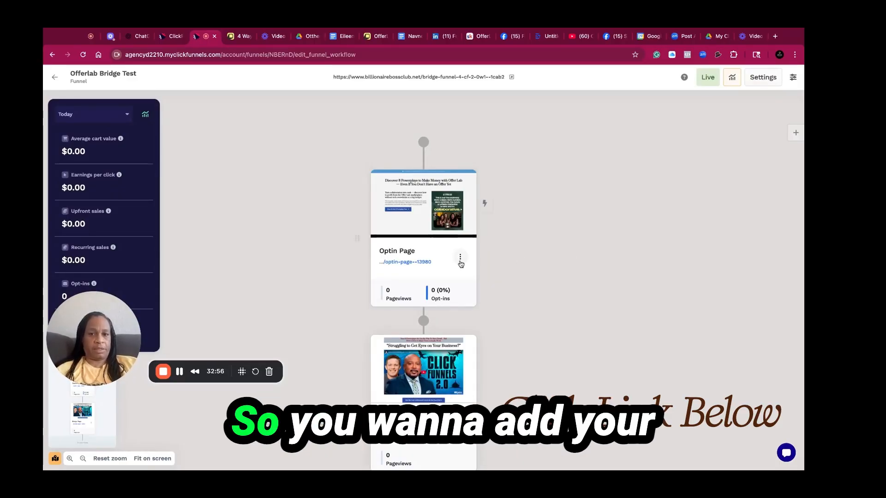
# Open the existing-workflow picker for the optin page step, look through the workflows, and close it
pyautogui.click(486, 204)
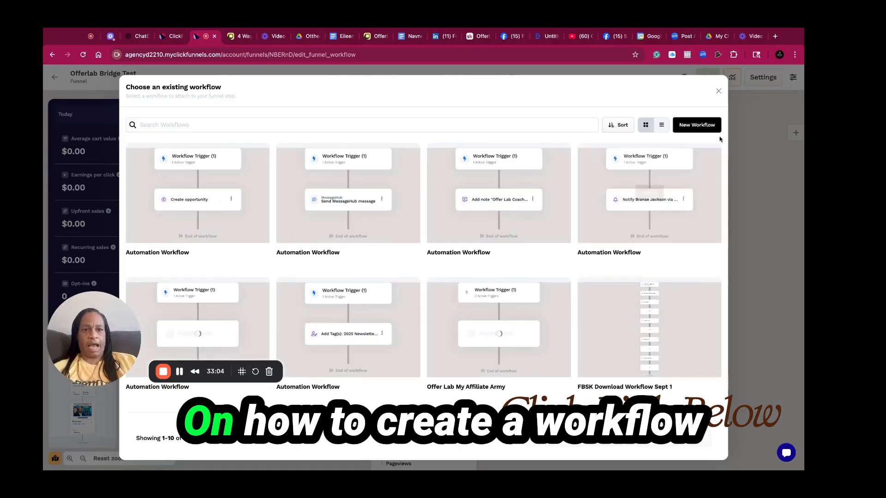
pyautogui.moveTo(649, 167)
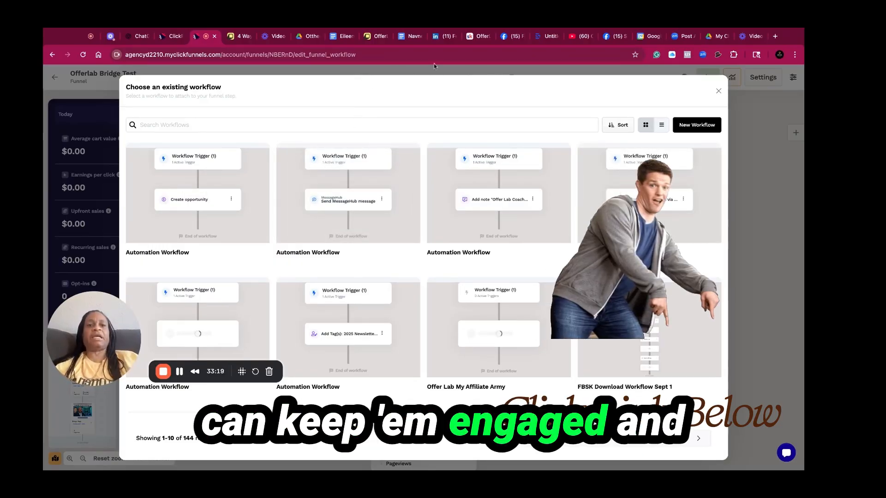
pyautogui.click(719, 91)
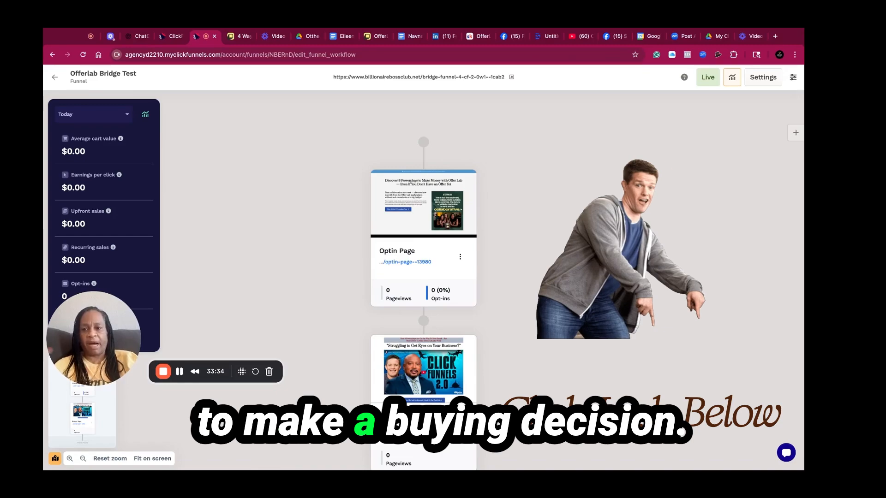
pyautogui.moveTo(473, 229)
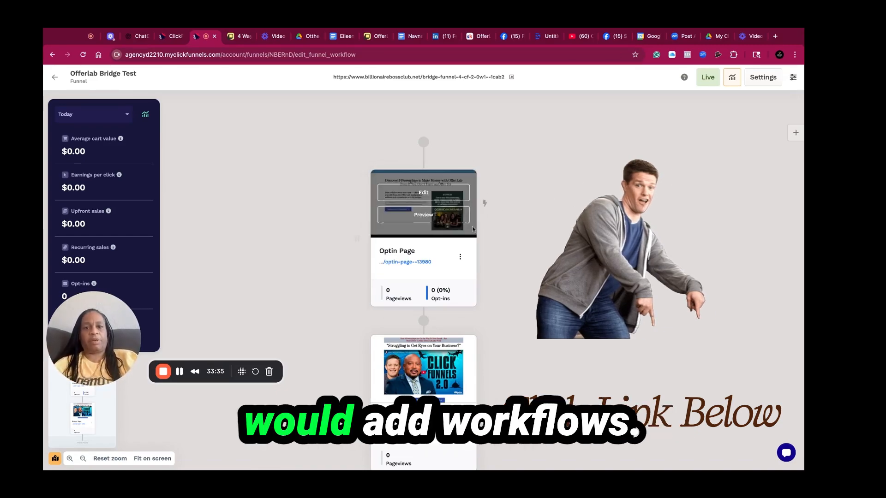